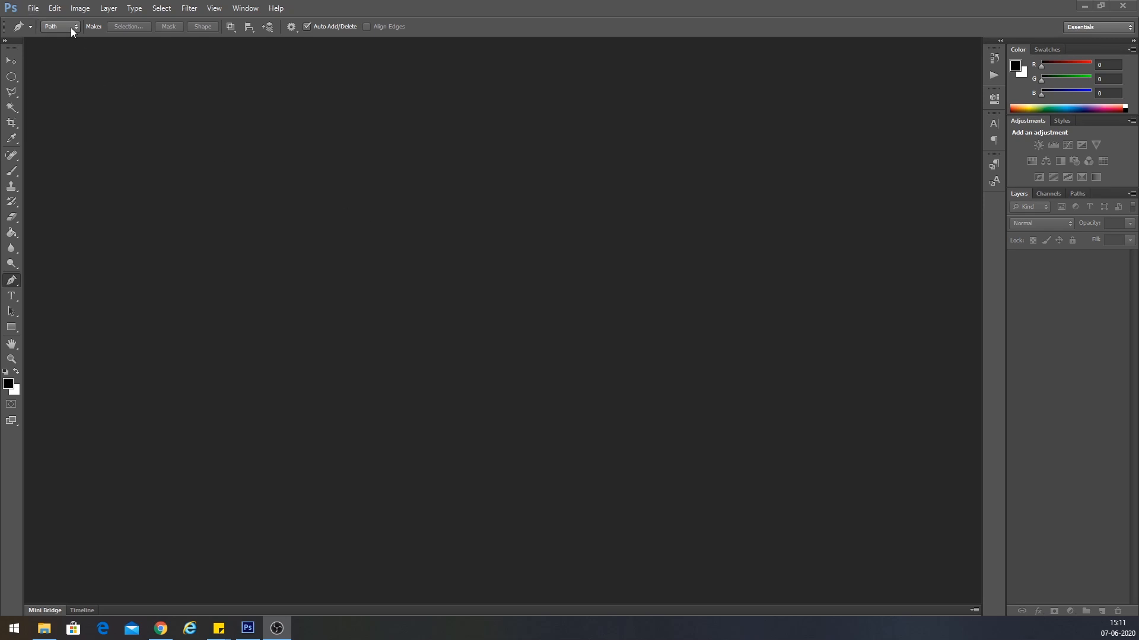
Create a new document 1920 pixels wide and 1080 pixels high.
click(33, 8)
key(Escape)
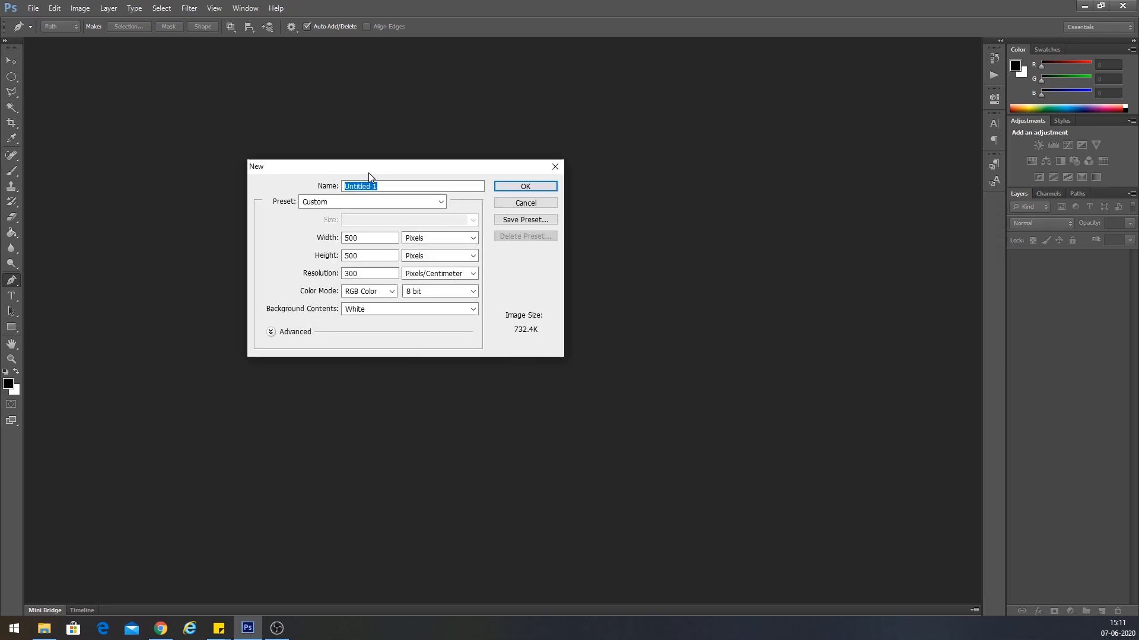
click(479, 244)
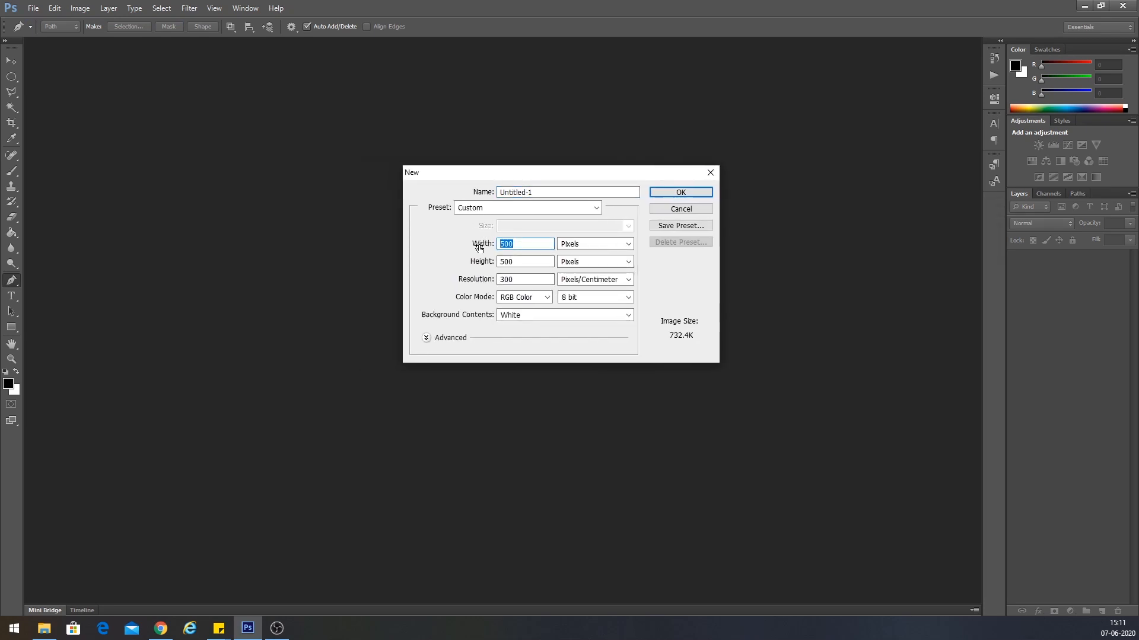
text(1920)
key(Tab)
key(Tab)
text(1080)
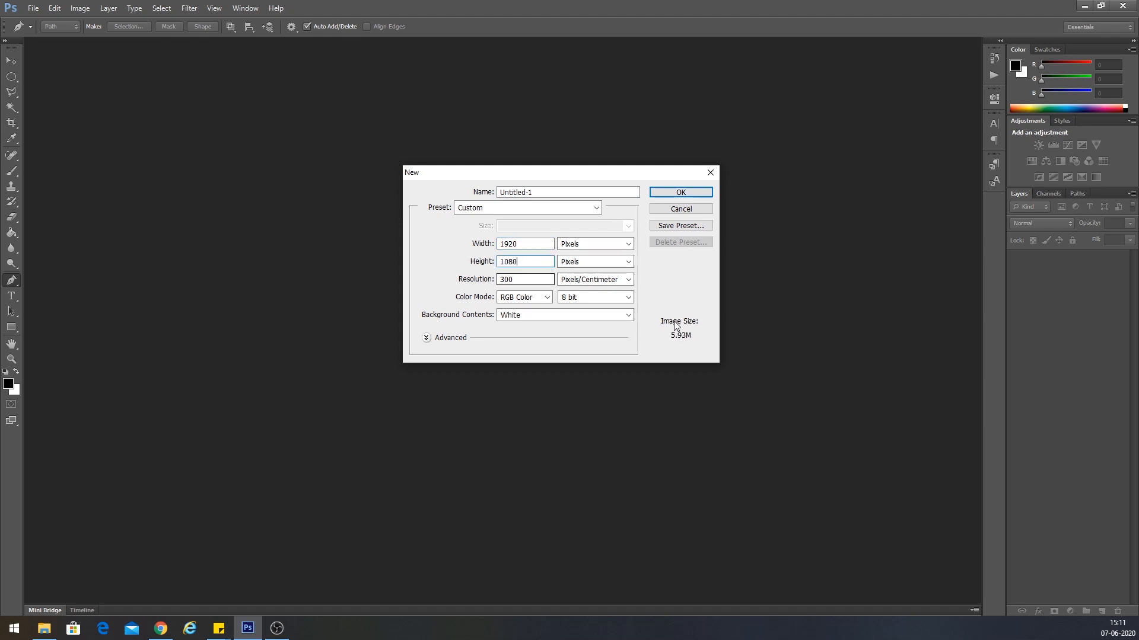
click(681, 193)
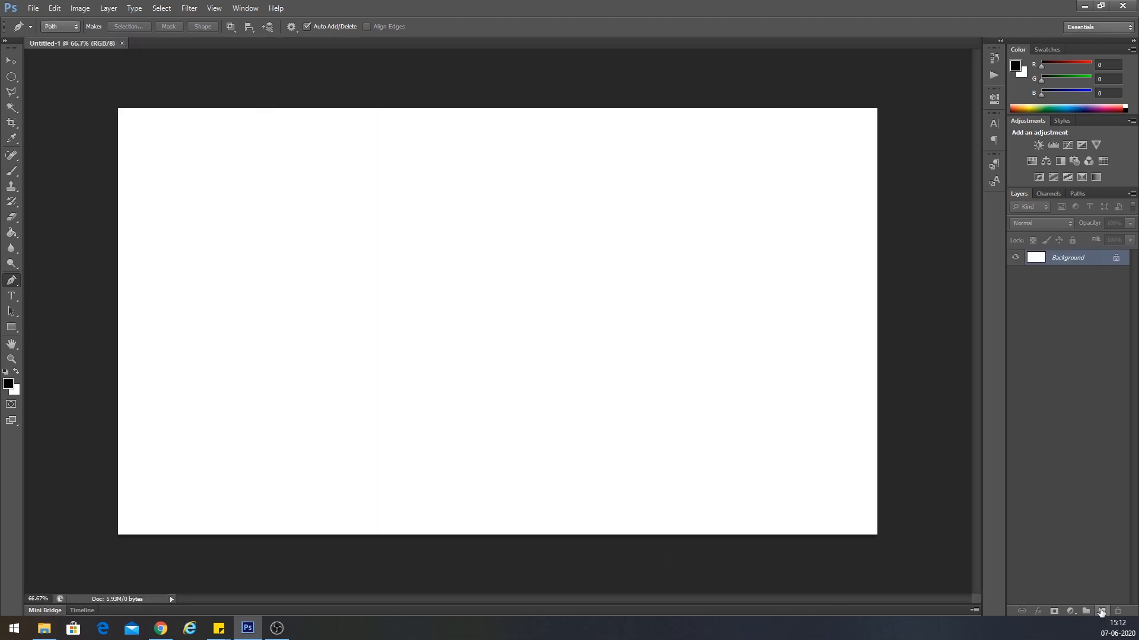
Add a new layer above the background and fill it with the black foreground colour.
click(1101, 613)
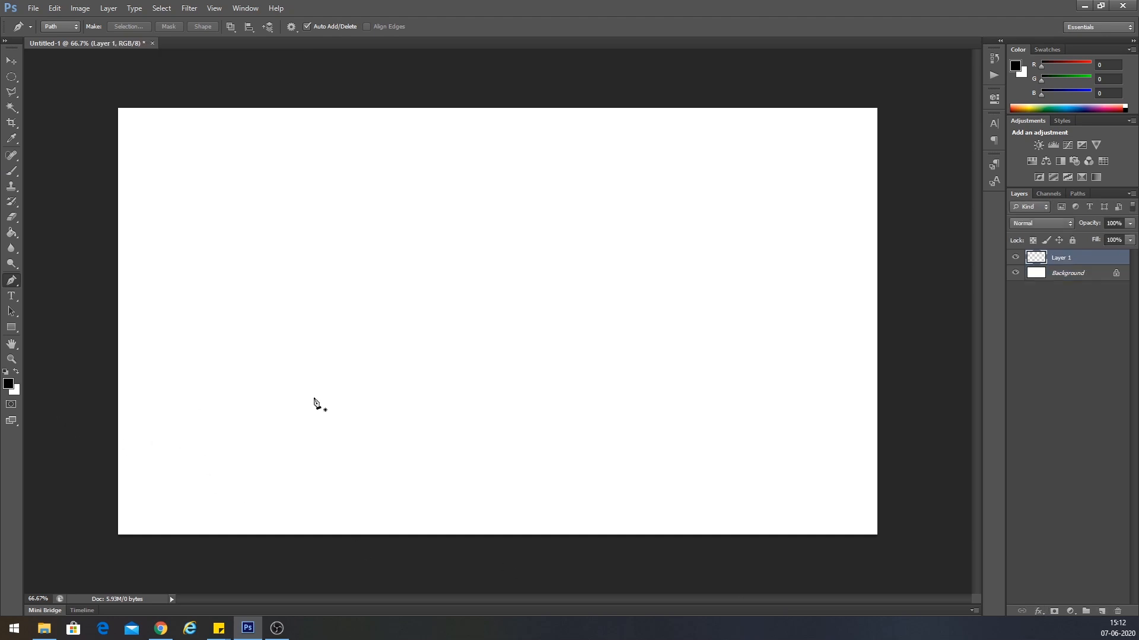
click(11, 61)
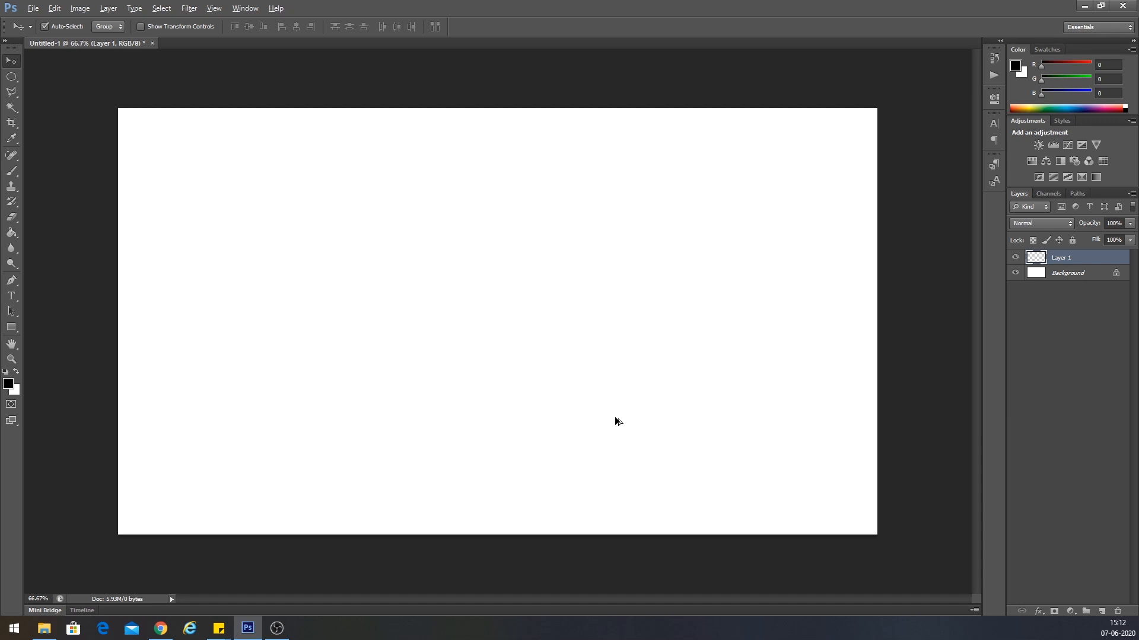
key(alt+BackSpace)
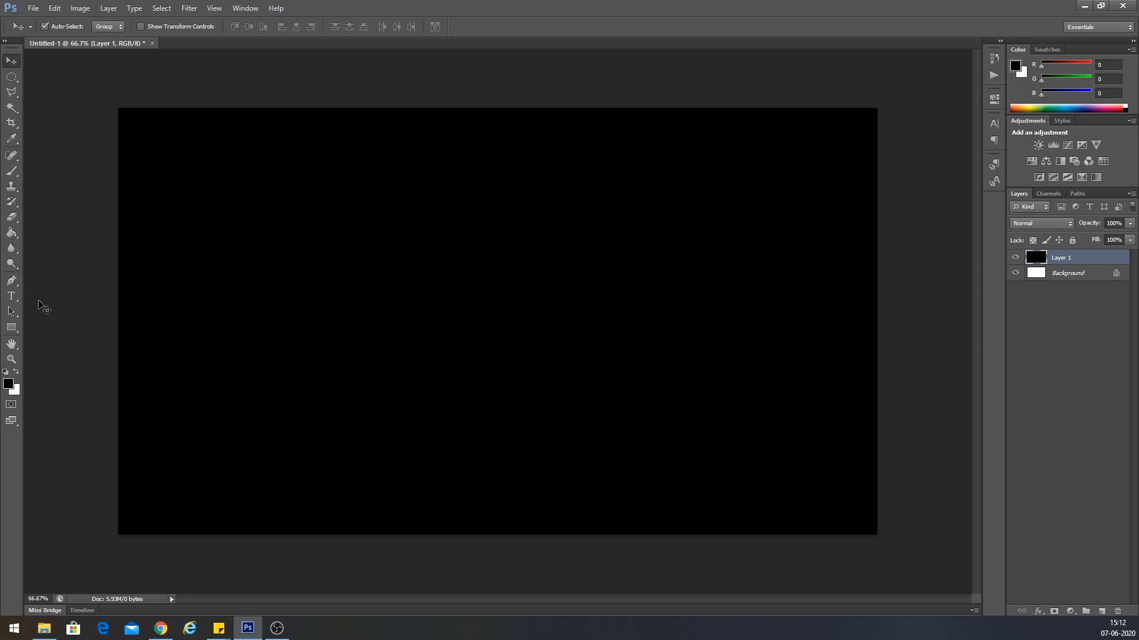
Add the text "MYL" in capital letters on the black canvas as a new text layer.
click(12, 297)
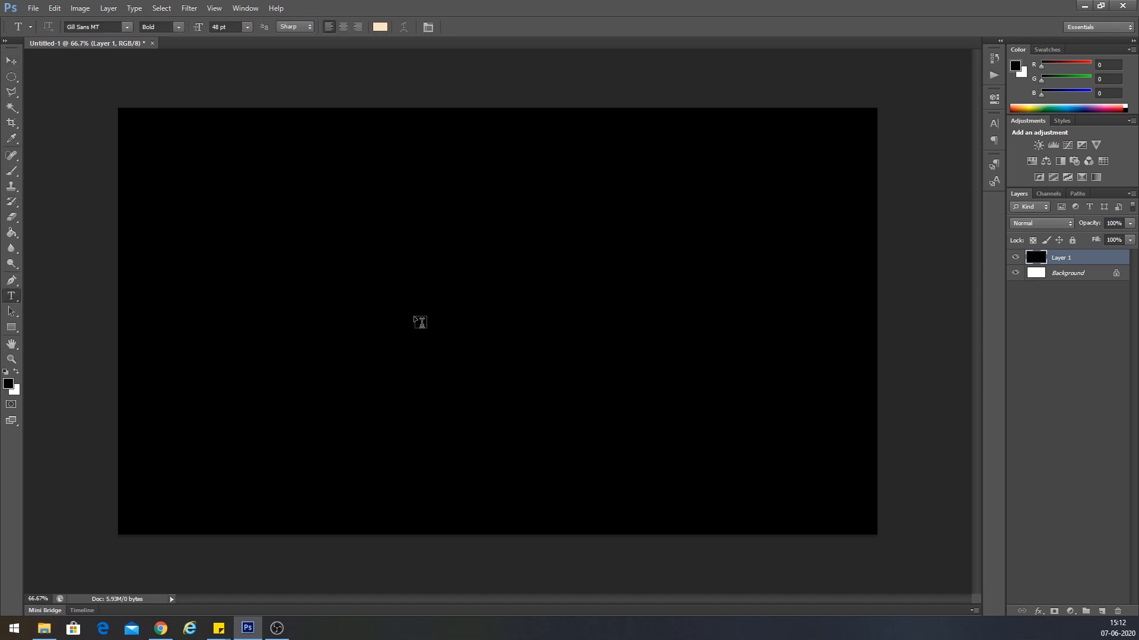
click(343, 282)
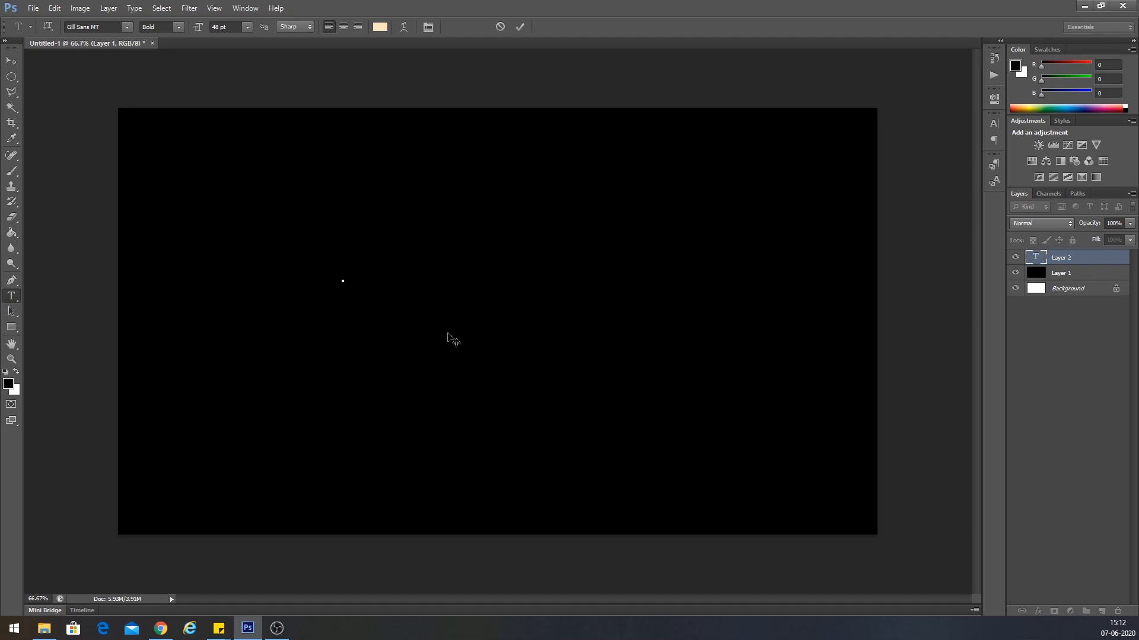
text(myl)
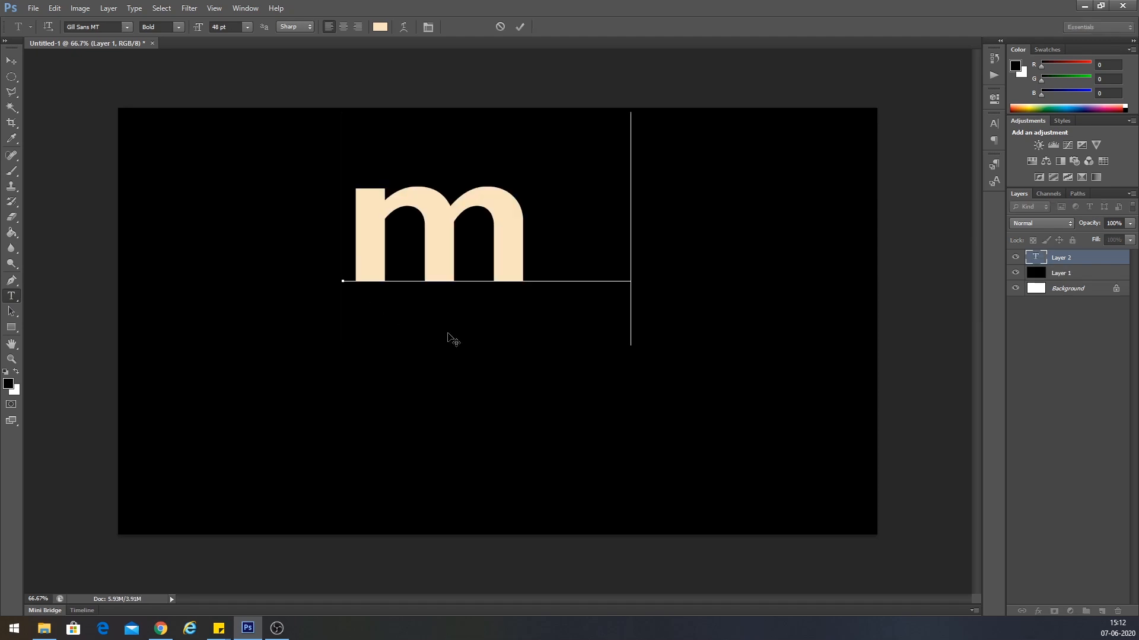
key(BackSpace)
key(BackSpace)
key(BackSpace)
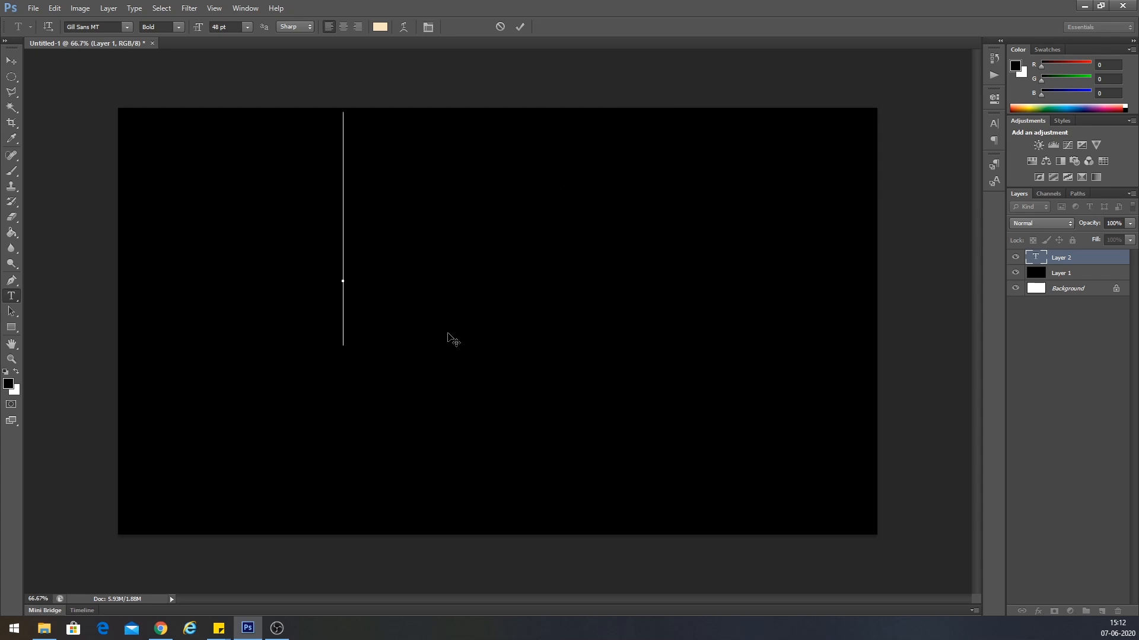
text(myl)
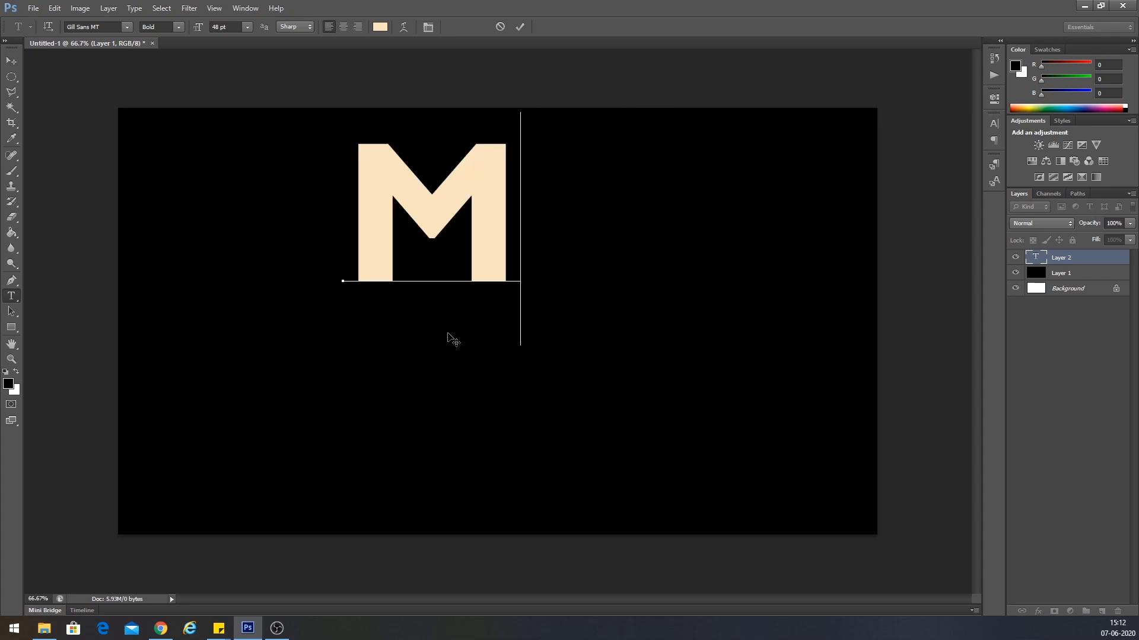
key(ctrl+Return)
Move the MYL text toward the middle of the canvas and align it with the centre of the black layer.
key(v)
drag(373, 225, 321, 329)
shift+click(1065, 277)
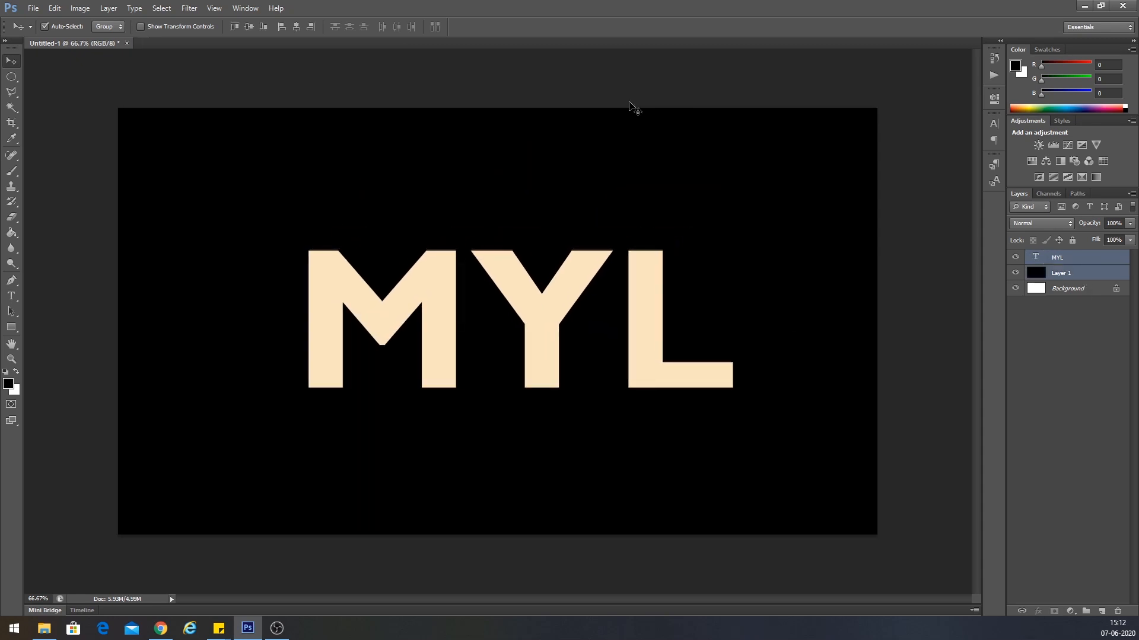
click(296, 27)
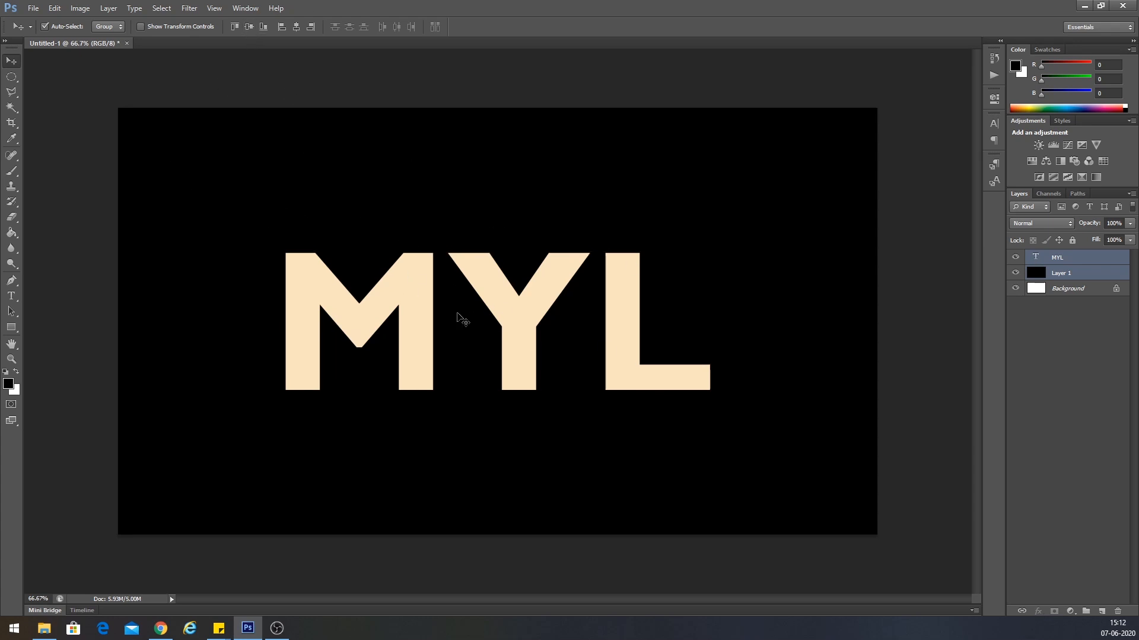
Change the font family of the MYL text to Times New Roman.
key(t)
click(127, 26)
click(127, 26)
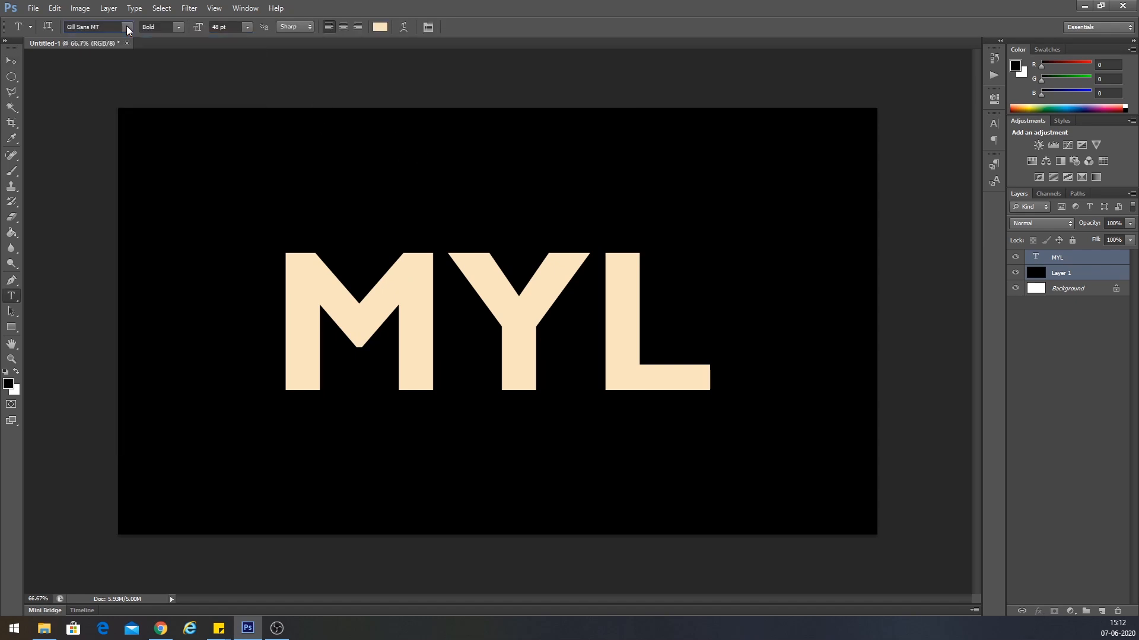
click(111, 28)
text(Times New Rom)
key(Return)
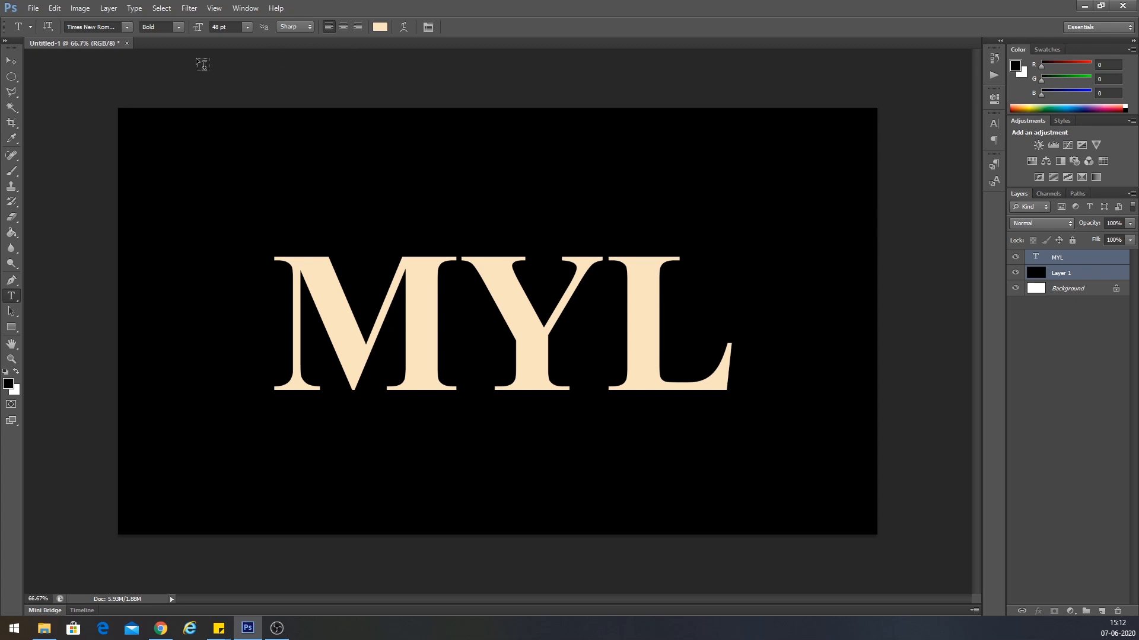
Try neighbouring font families on the MYL text and settle on Times New Roman Regular.
click(126, 27)
click(127, 28)
click(87, 24)
click(87, 24)
click(91, 27)
key(Down)
key(Up)
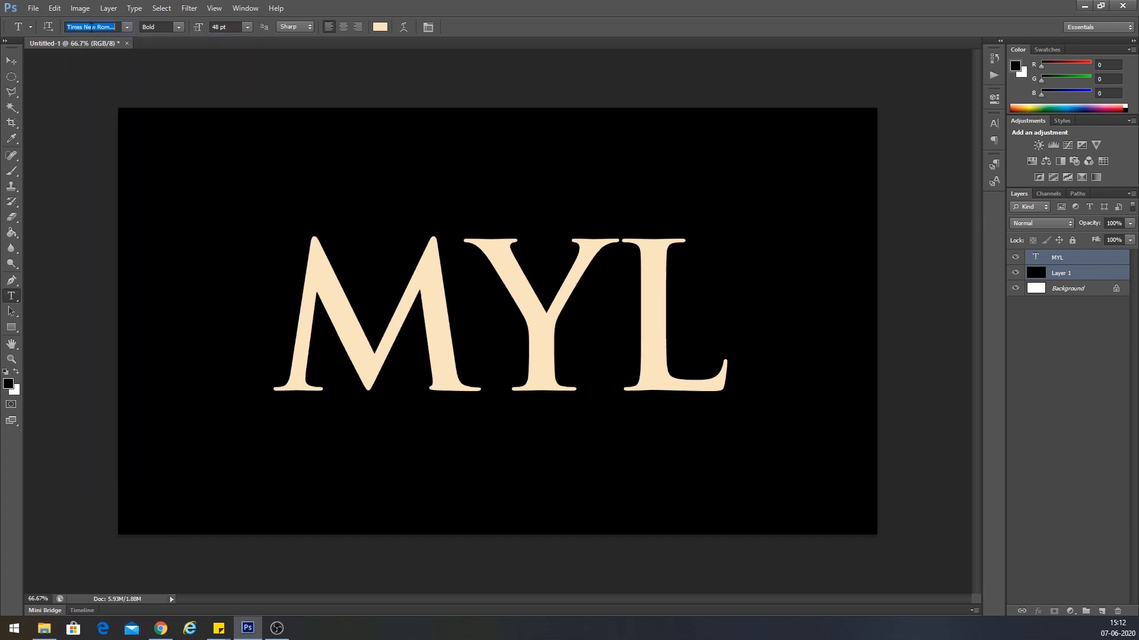
key(Up)
key(Down)
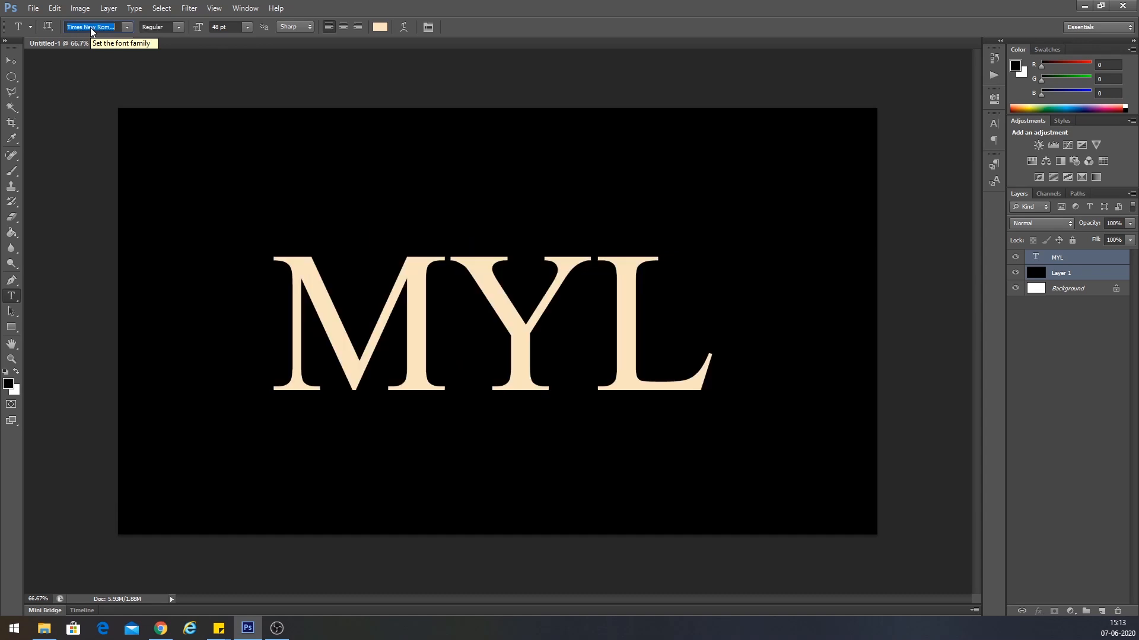
key(Return)
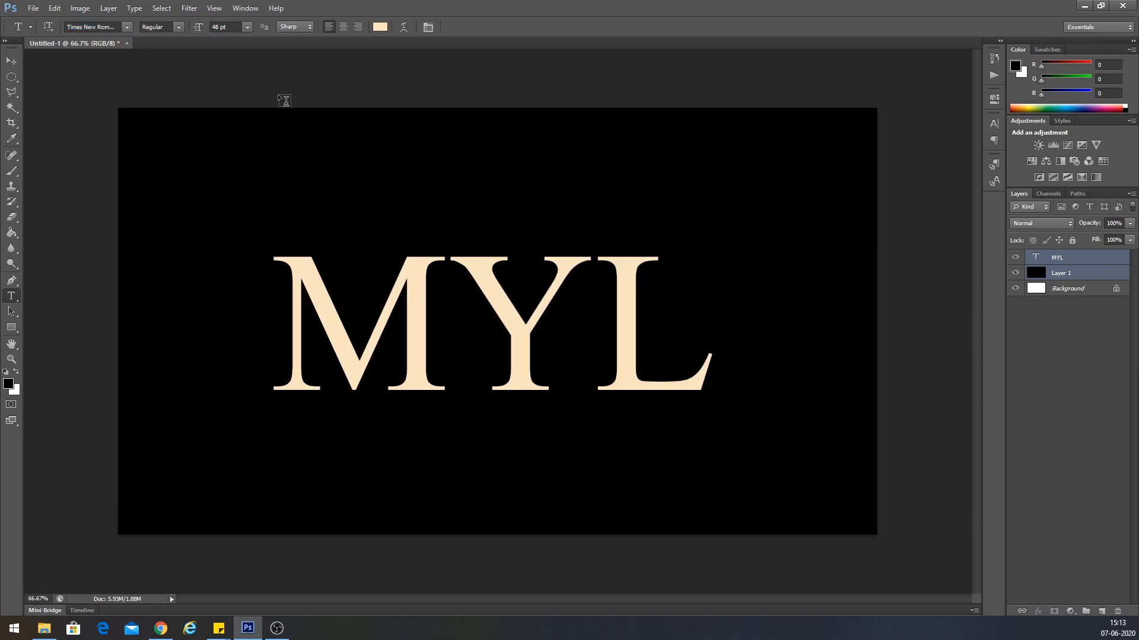
Select only the MYL text layer and move it slightly upward on the canvas.
key(v)
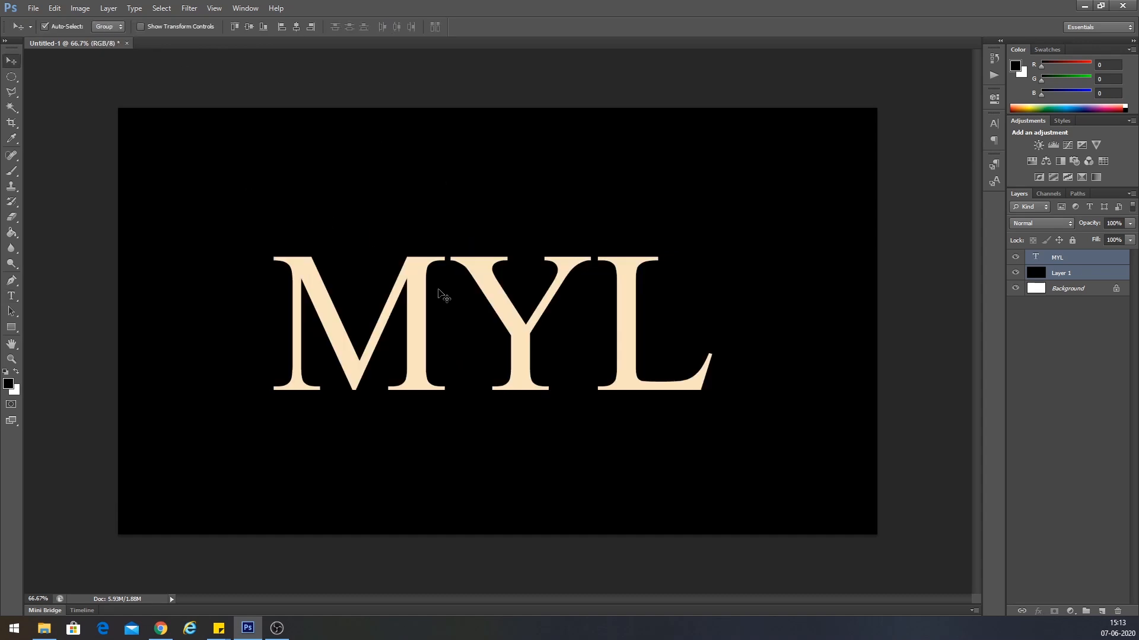
drag(423, 289, 420, 274)
key(ctrl+z)
click(1065, 260)
drag(528, 355, 523, 332)
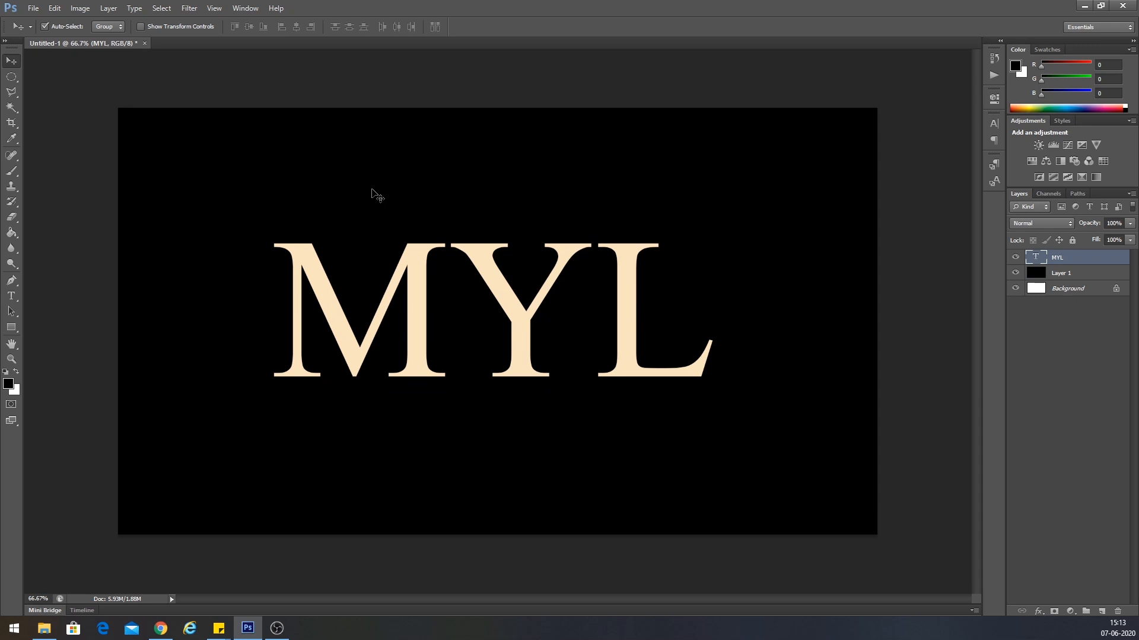
Enlarge the MYL text with Free Transform and set its font size to 60 pt.
key(ctrl+t)
drag(712, 210, 744, 197)
key(Return)
key(t)
click(248, 26)
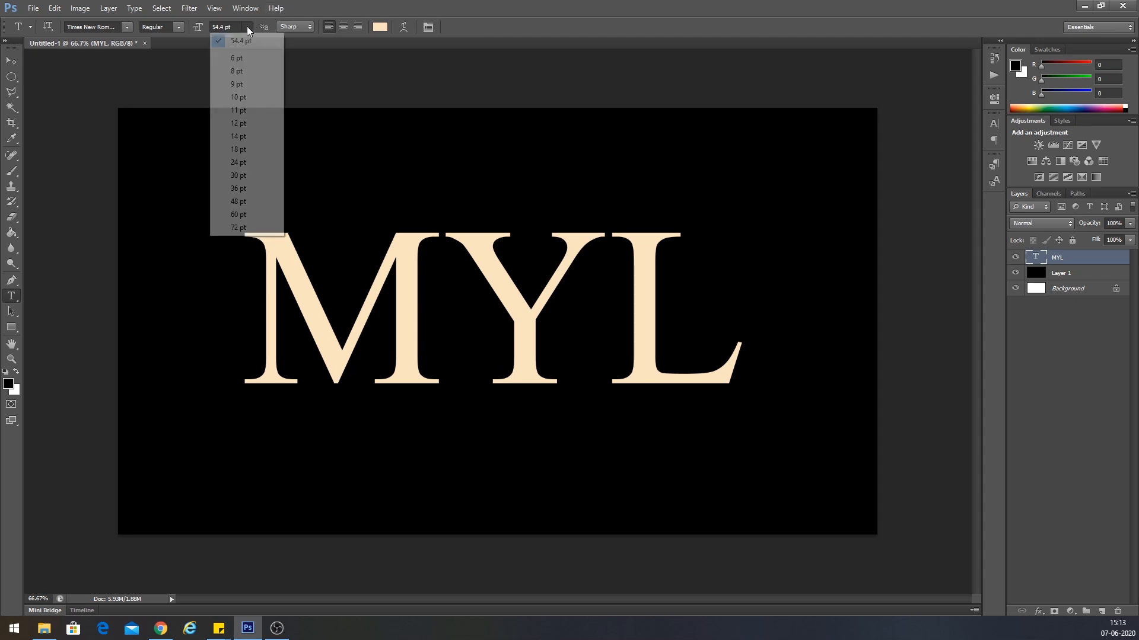
click(264, 214)
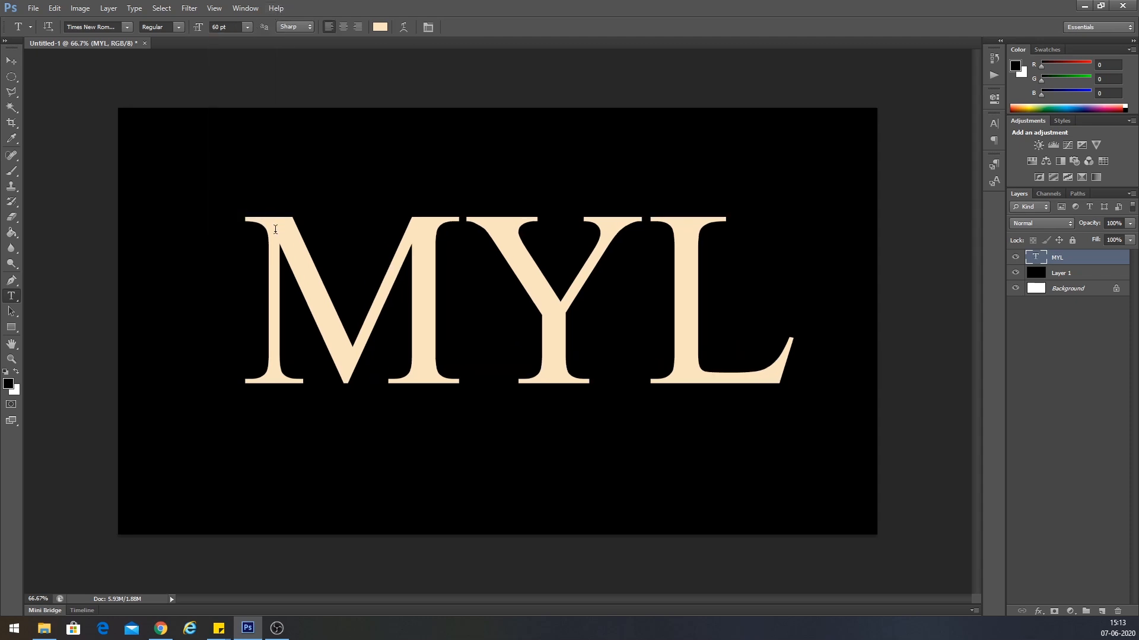
Align the MYL text vertically and horizontally to the centre of the black Layer 1, then deselect both layers.
click(12, 61)
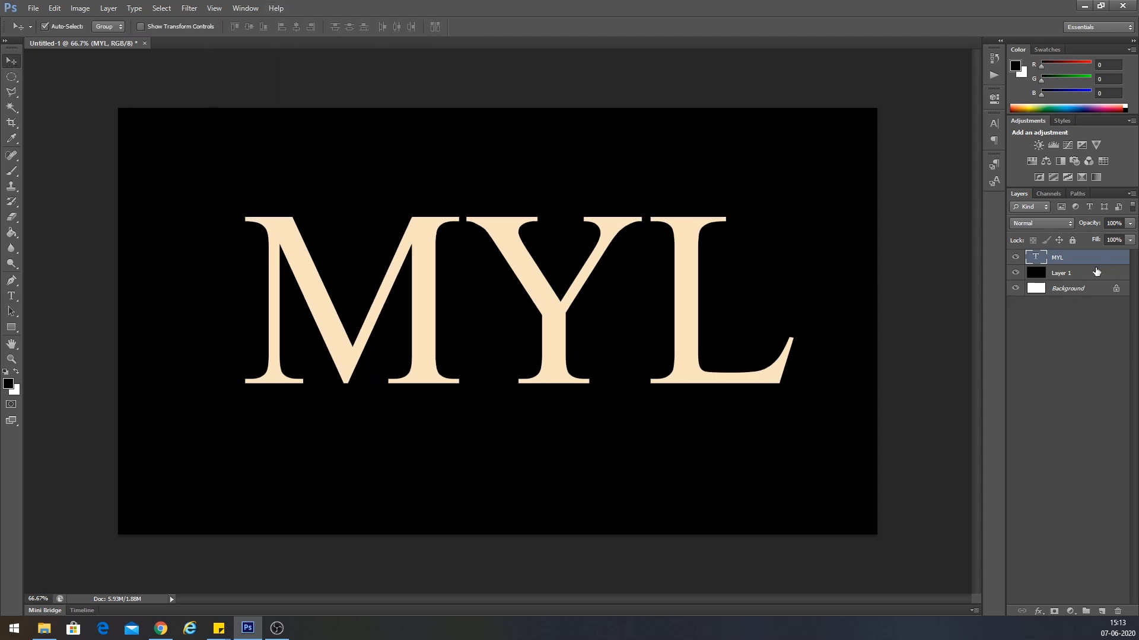
shift+click(1076, 273)
click(248, 27)
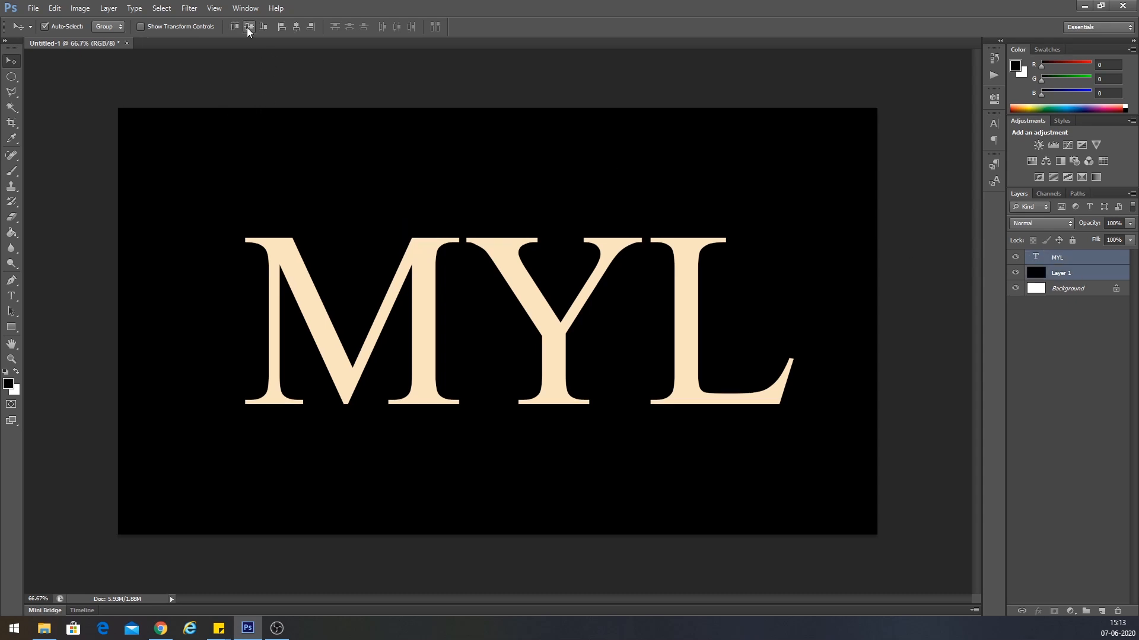
click(297, 26)
click(1088, 351)
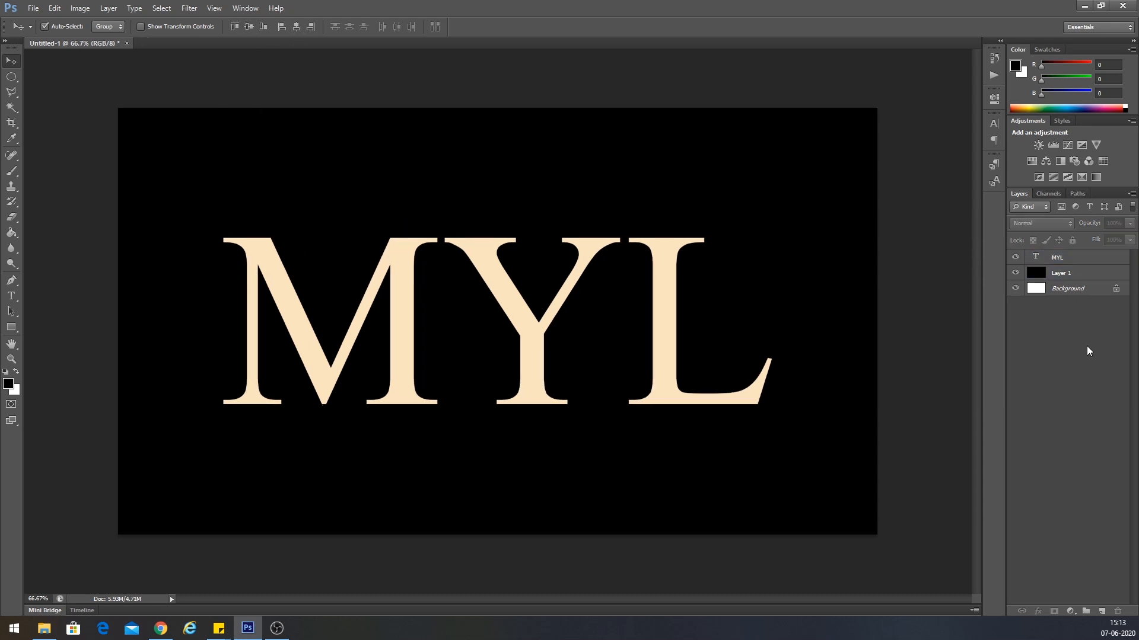
Open the blending options of the MYL text layer and turn on Gradient Overlay.
click(1063, 262)
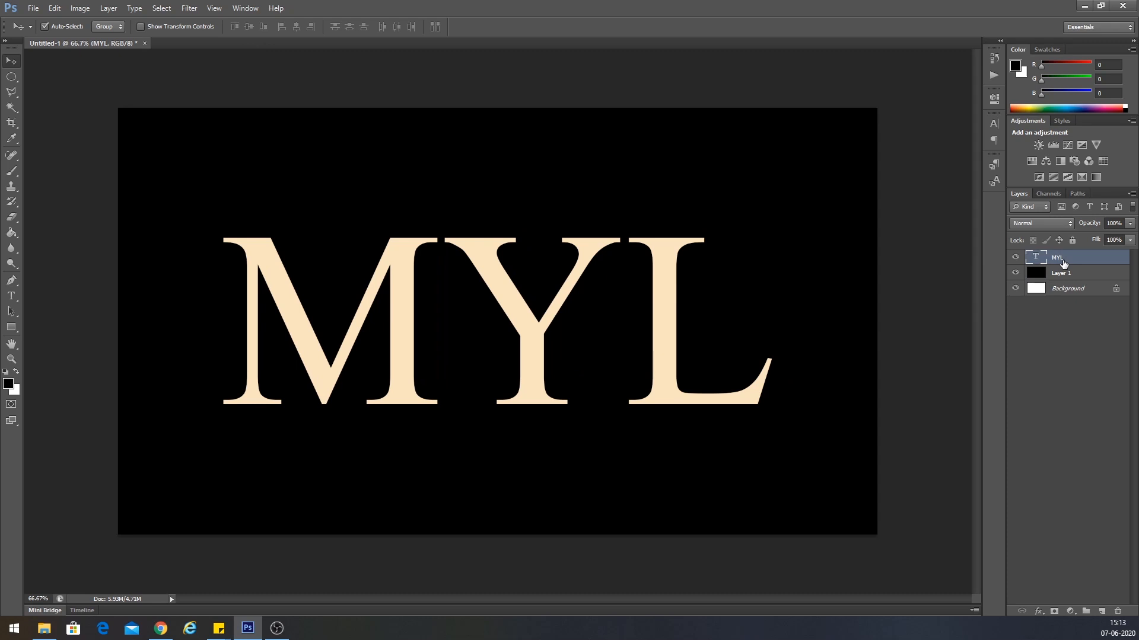
right_click(1064, 263)
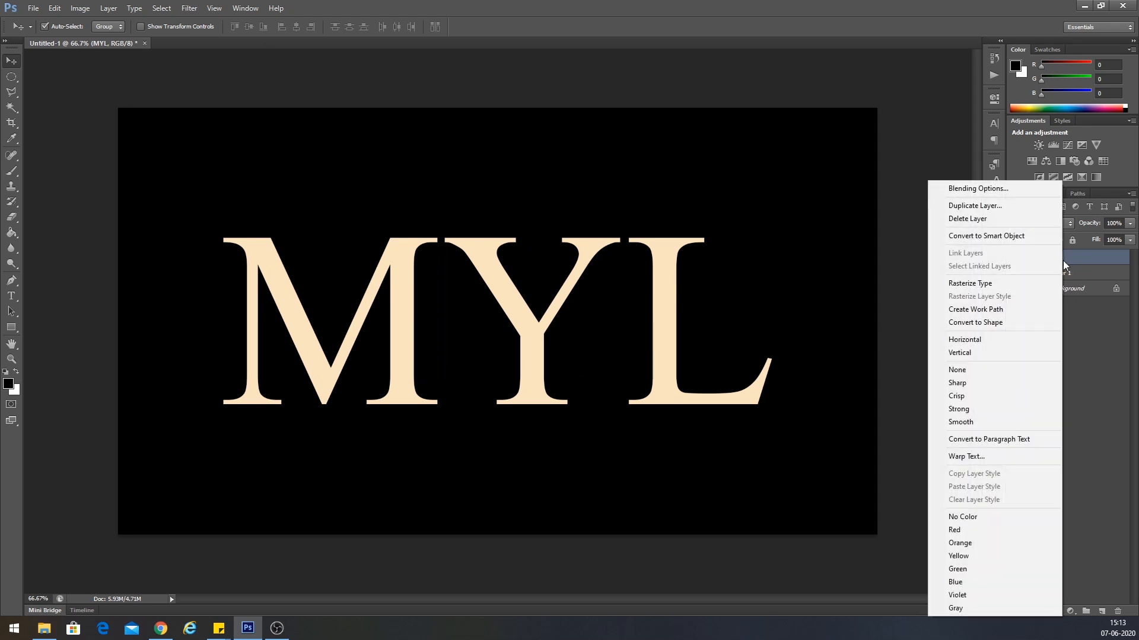
click(988, 190)
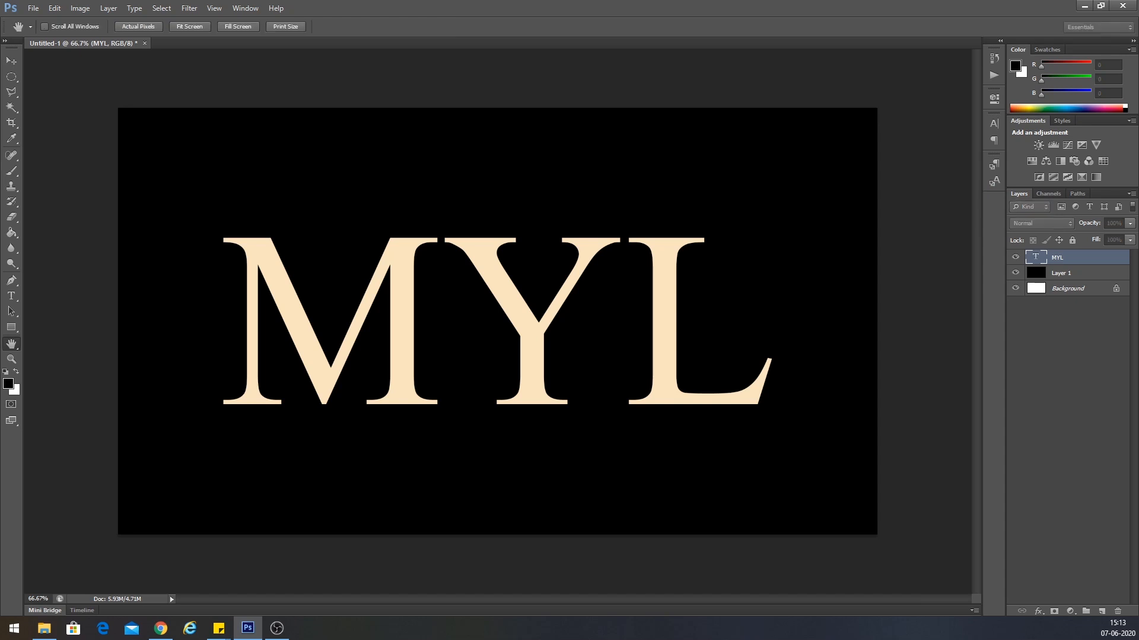
drag(861, 102, 932, 57)
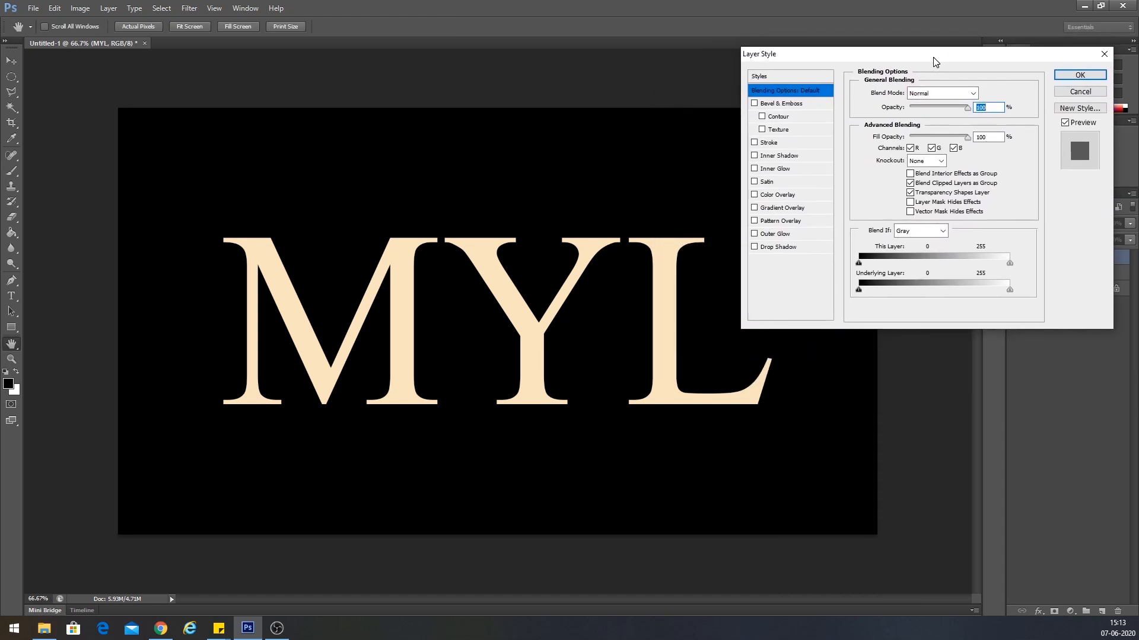
click(775, 209)
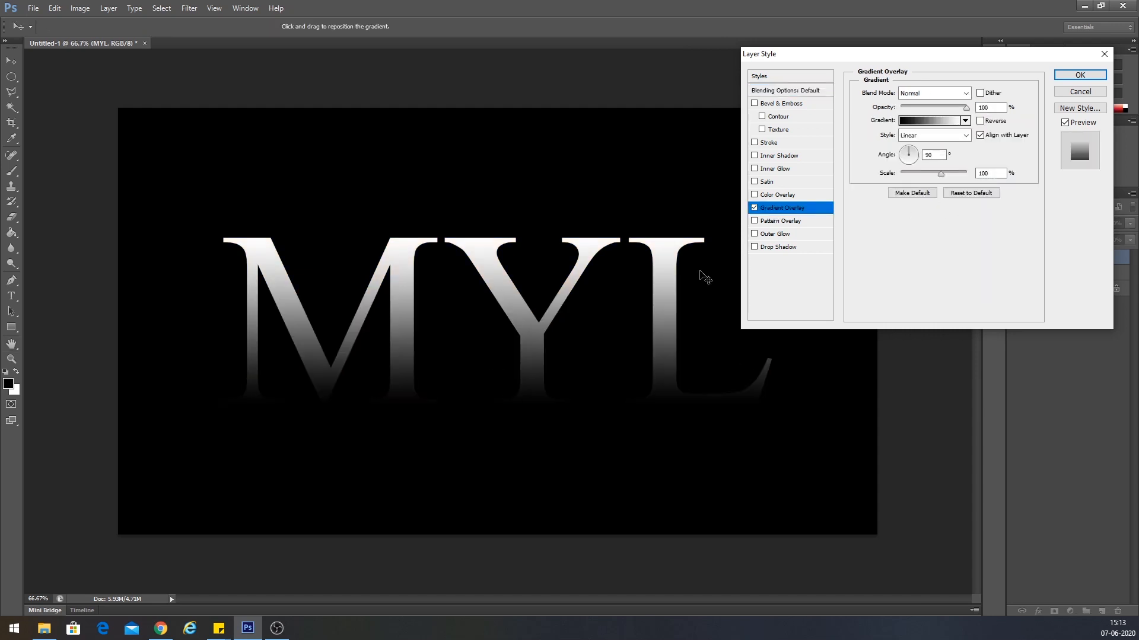
Open the overlay's black-to-white gradient for editing and move the Gradient Editor clear of the MYL lettering.
click(923, 121)
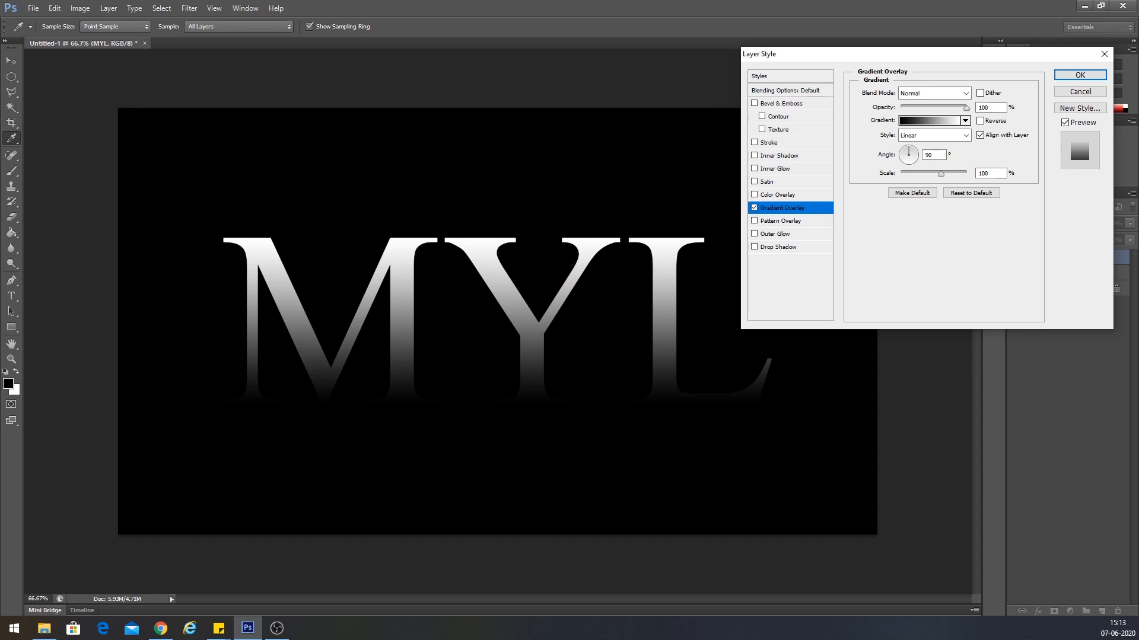
drag(784, 314, 646, 154)
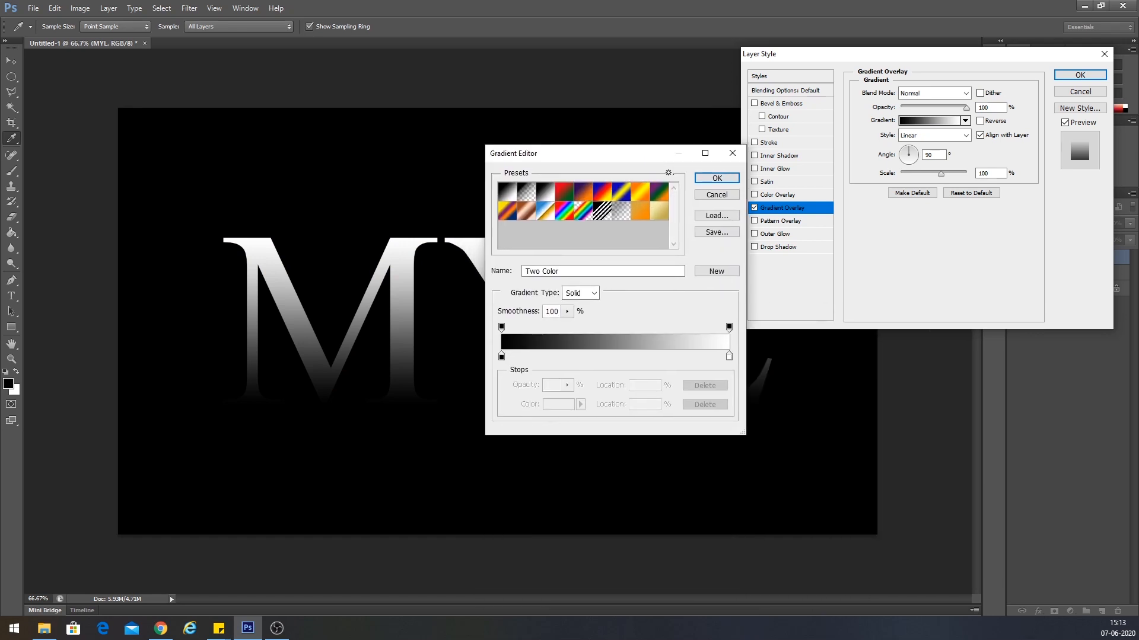
key(alt+Tab)
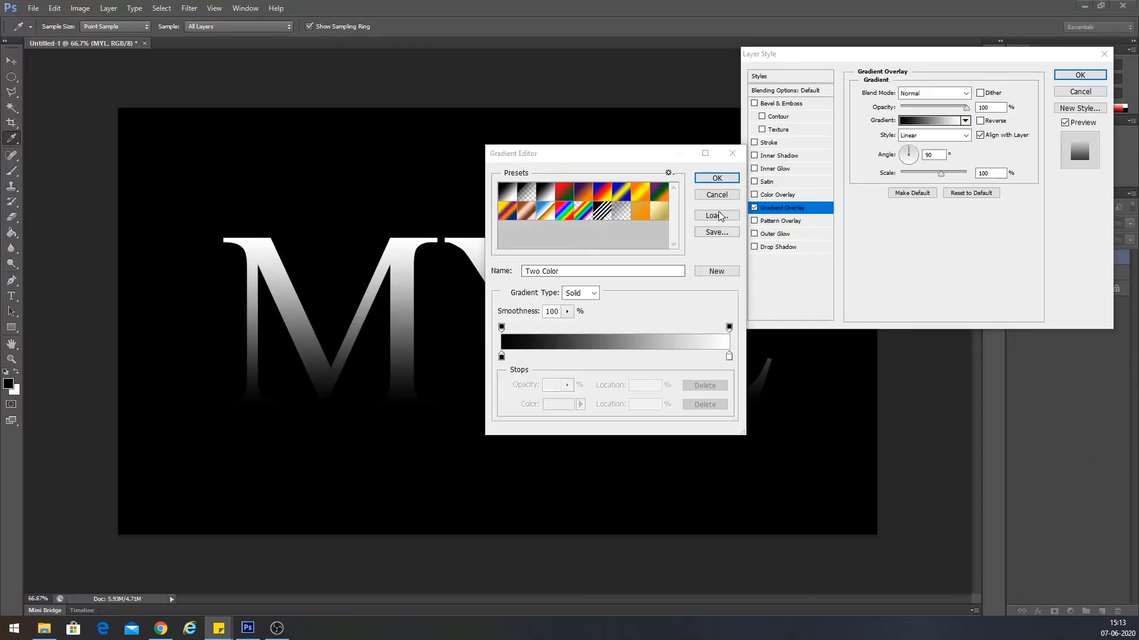
drag(635, 155, 929, 170)
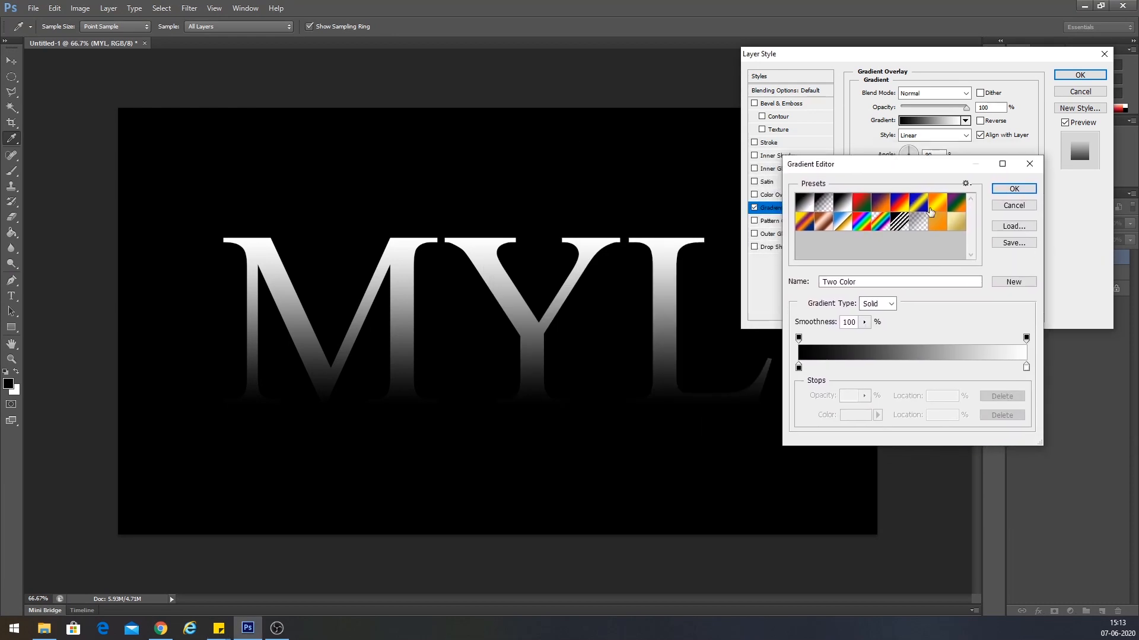
Set the gradient's starting black colour stop to pale gold with RGB values 246, 238, 173.
click(799, 369)
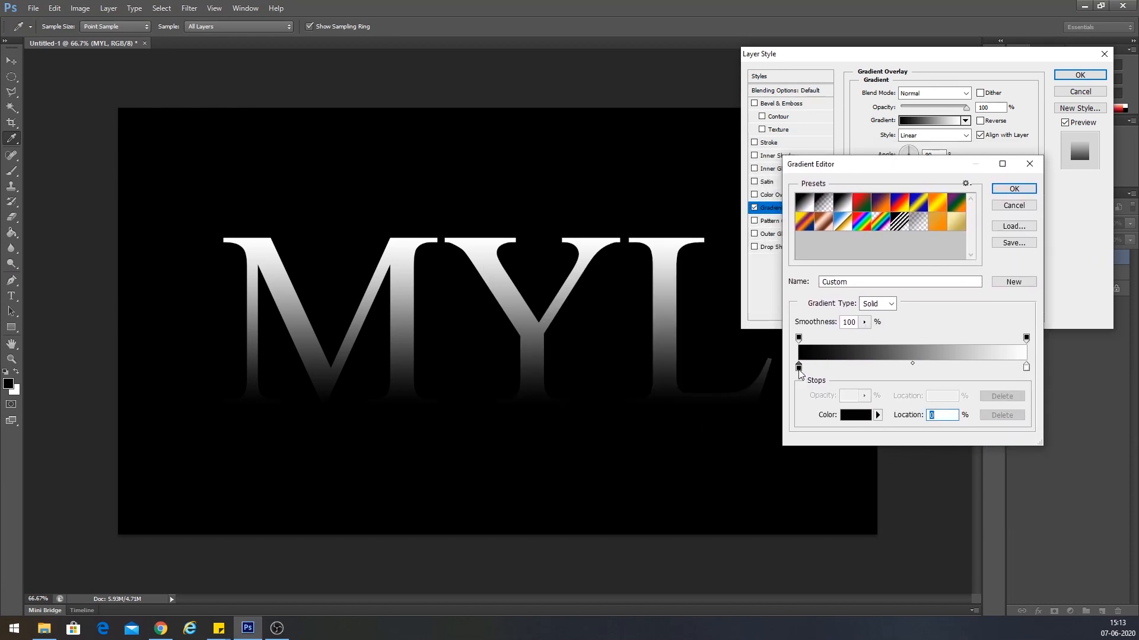
drag(724, 188, 686, 187)
click(707, 330)
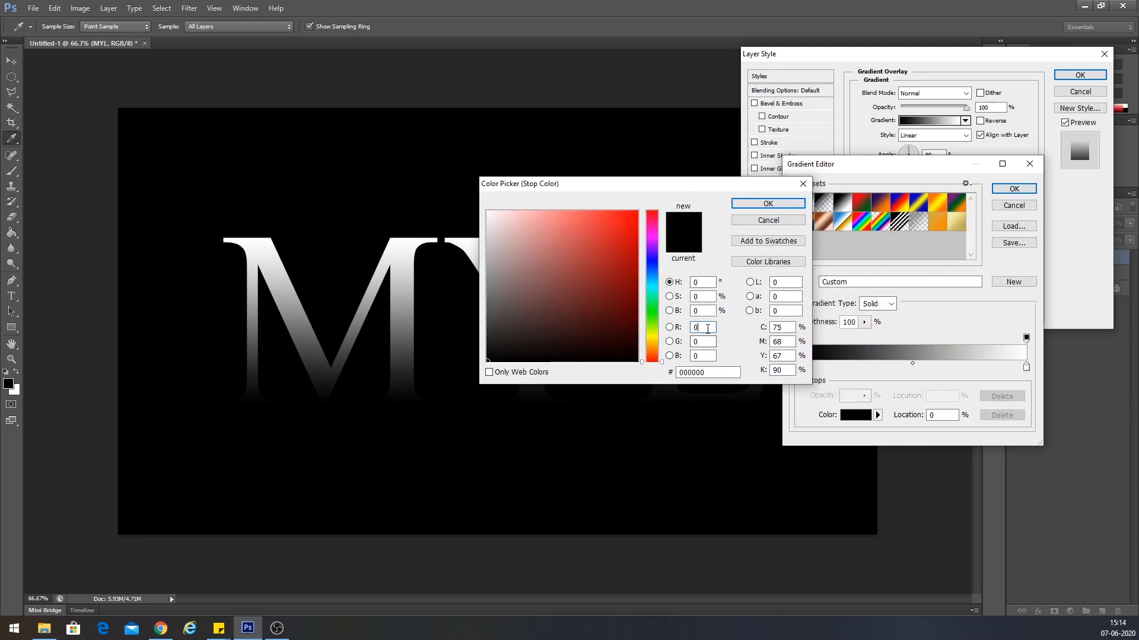
double_click(706, 329)
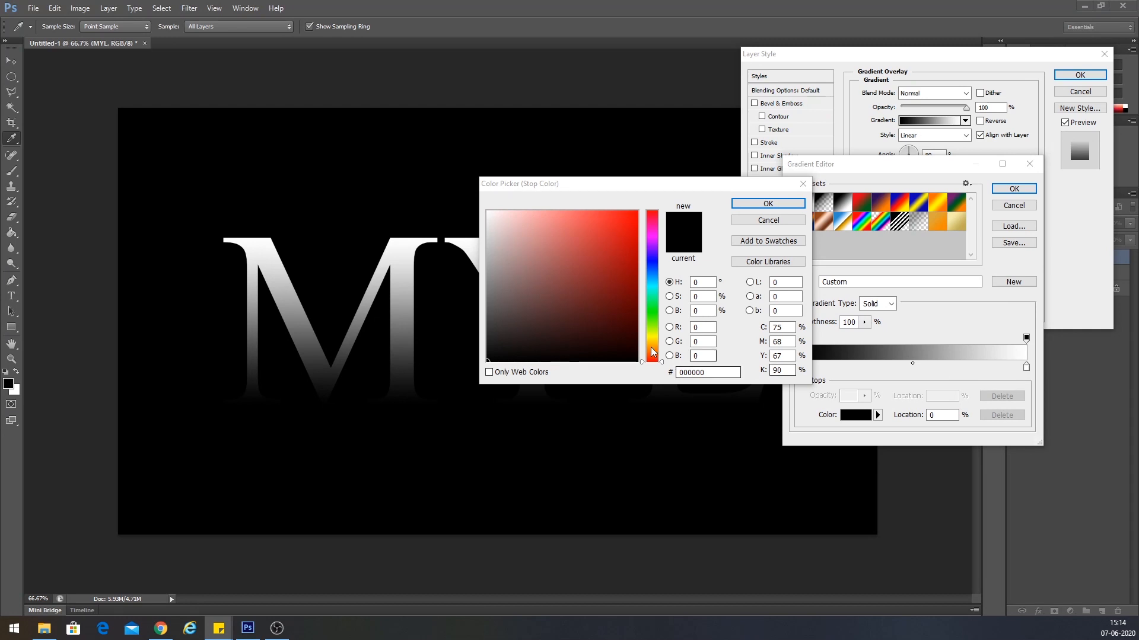
click(680, 331)
text(246)
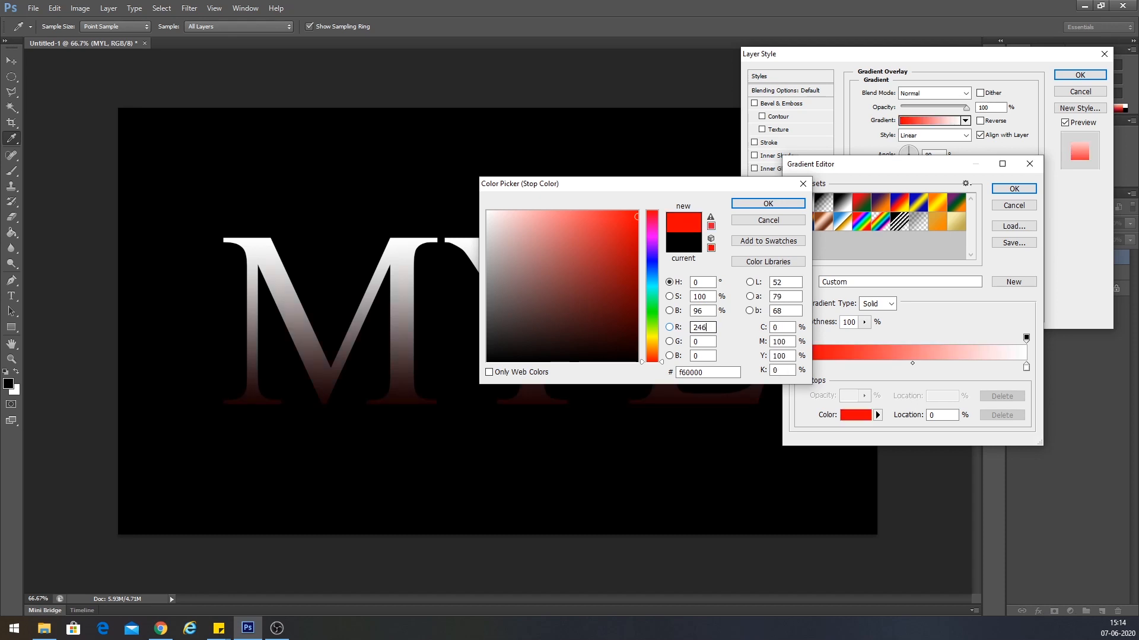
key(Tab)
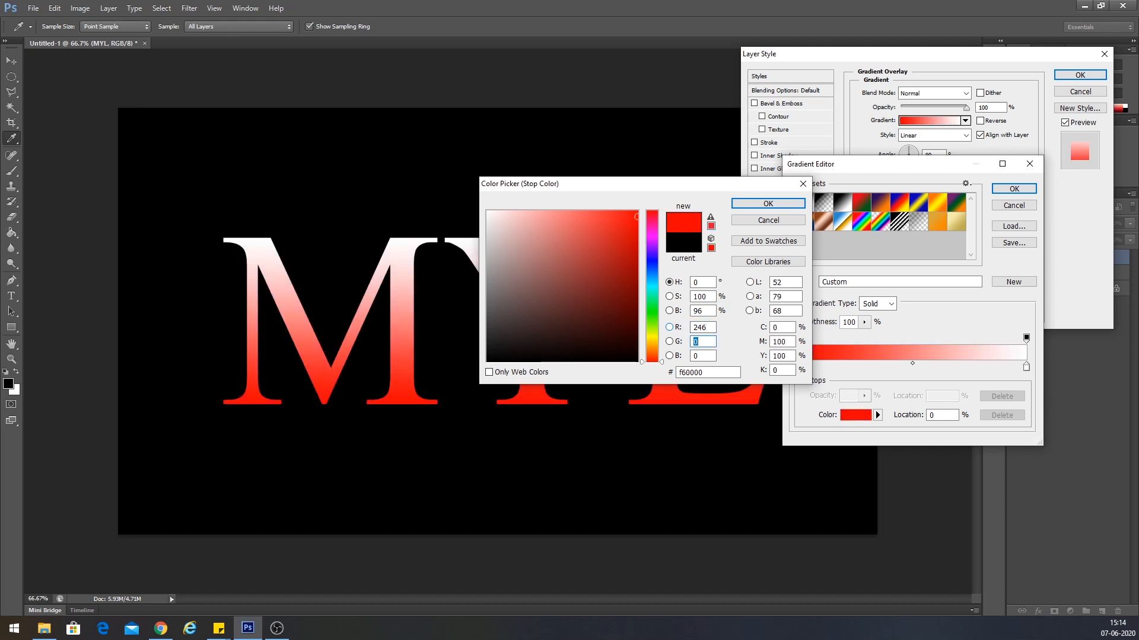
text(238)
key(Tab)
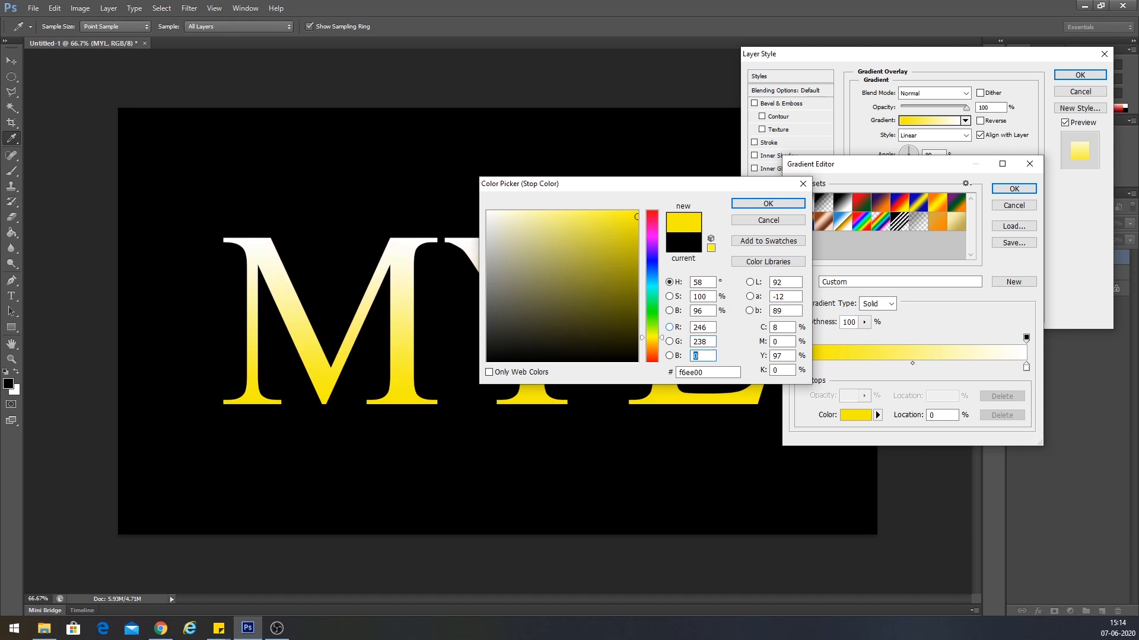
text(173)
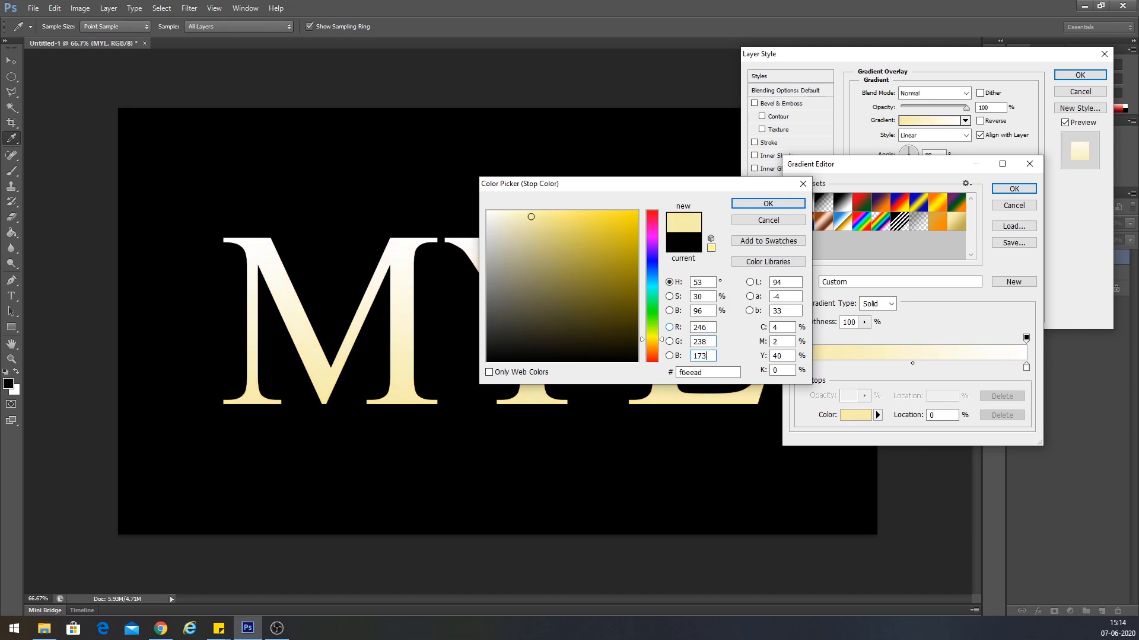
click(768, 203)
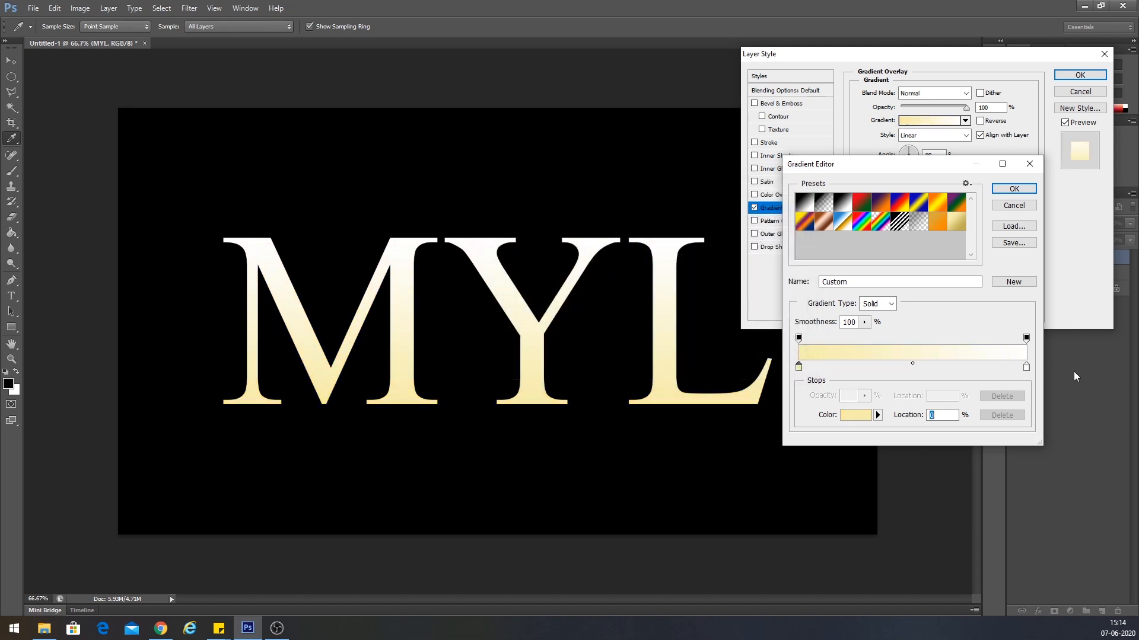
Set the gradient's ending white colour stop to dark gold with RGB values 193, 172, 81.
double_click(1025, 367)
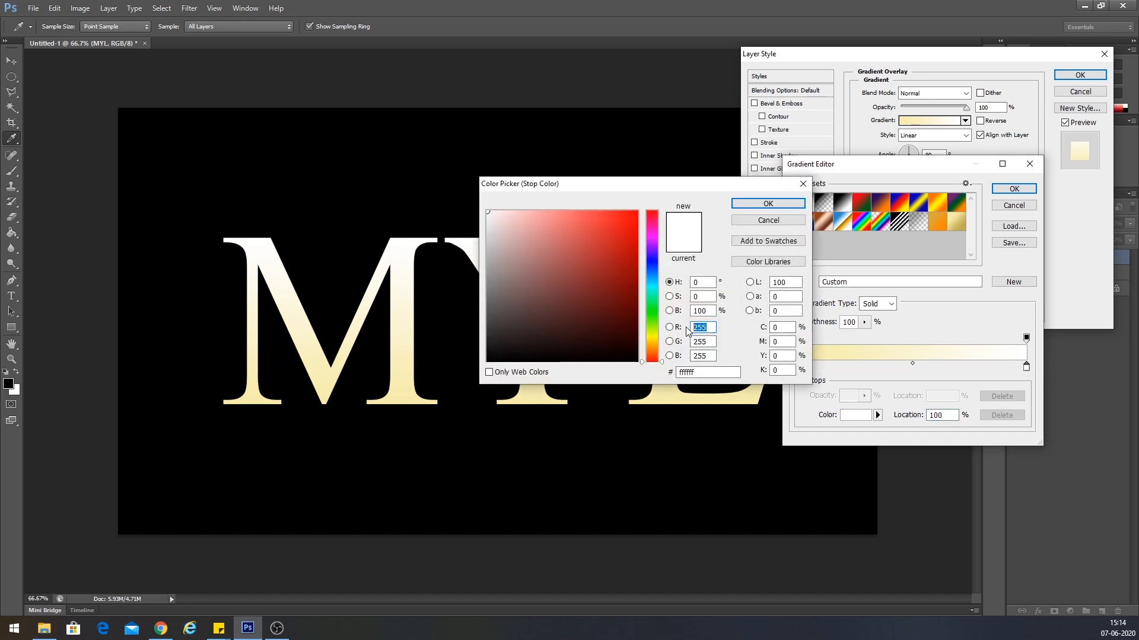
text(193)
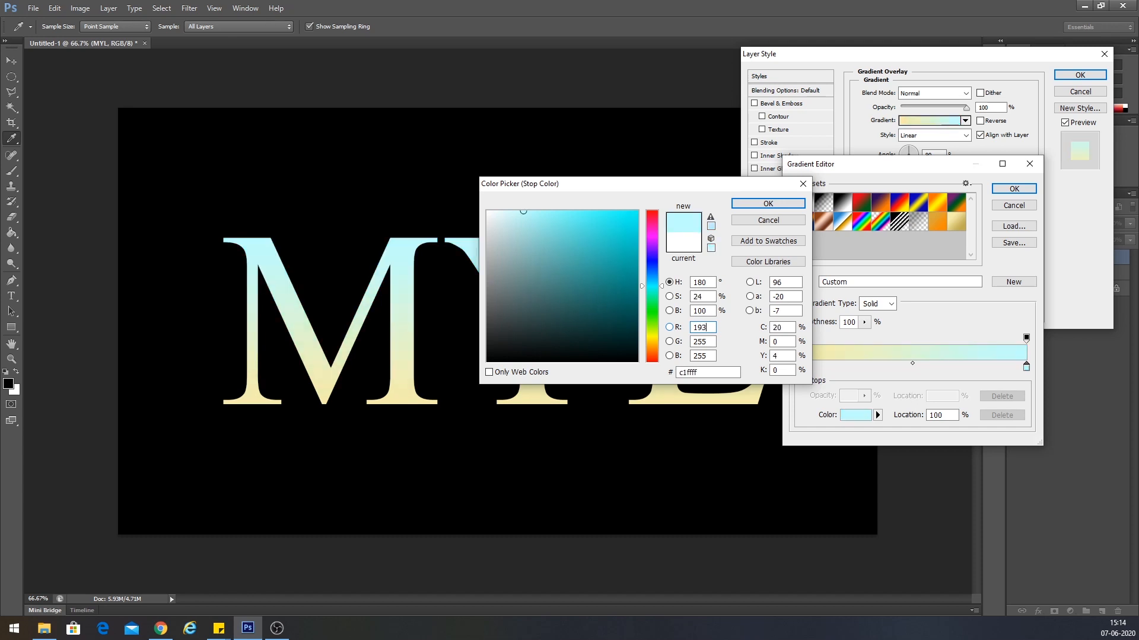
key(Tab)
text(172)
key(Tab)
text(81)
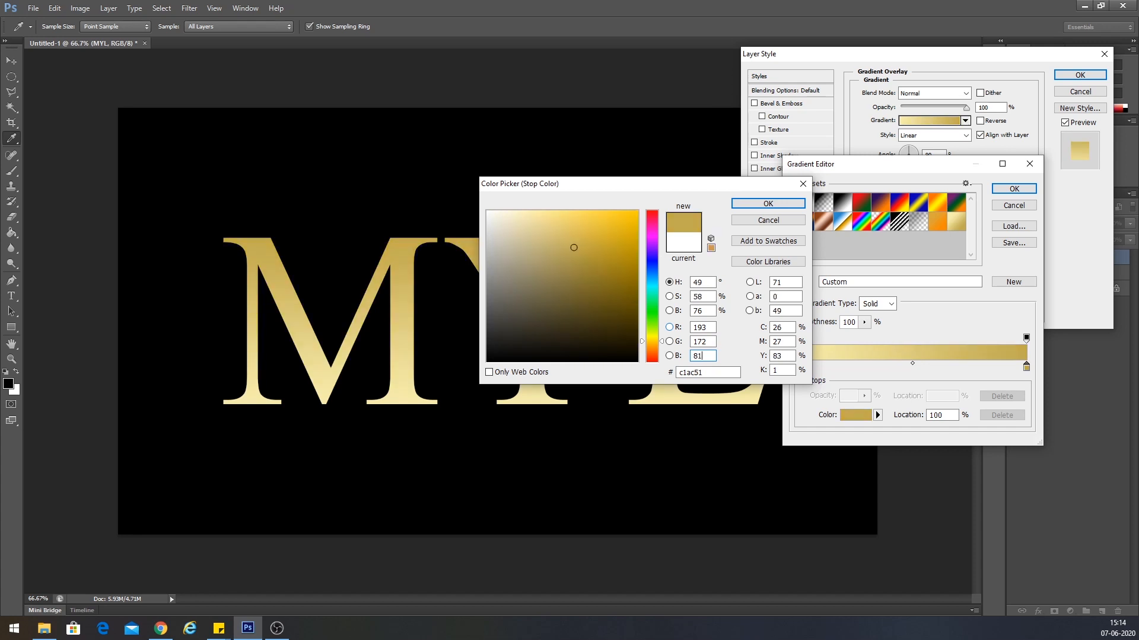
click(752, 205)
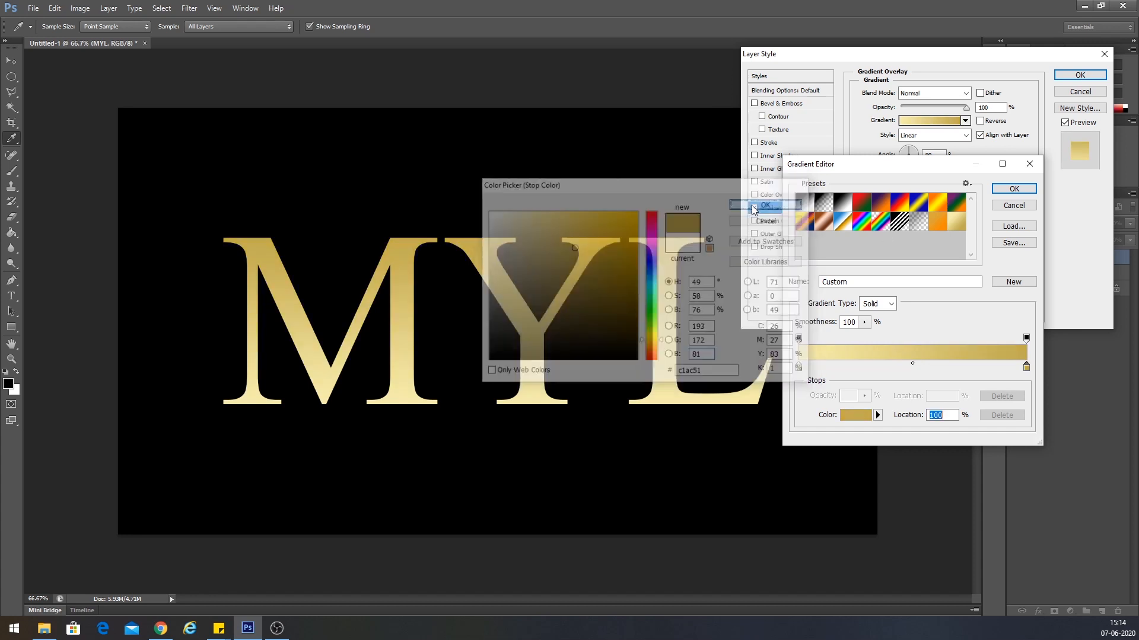
Name the custom gradient GOLD and save the gradients to a file named GOLD.
drag(924, 164, 848, 159)
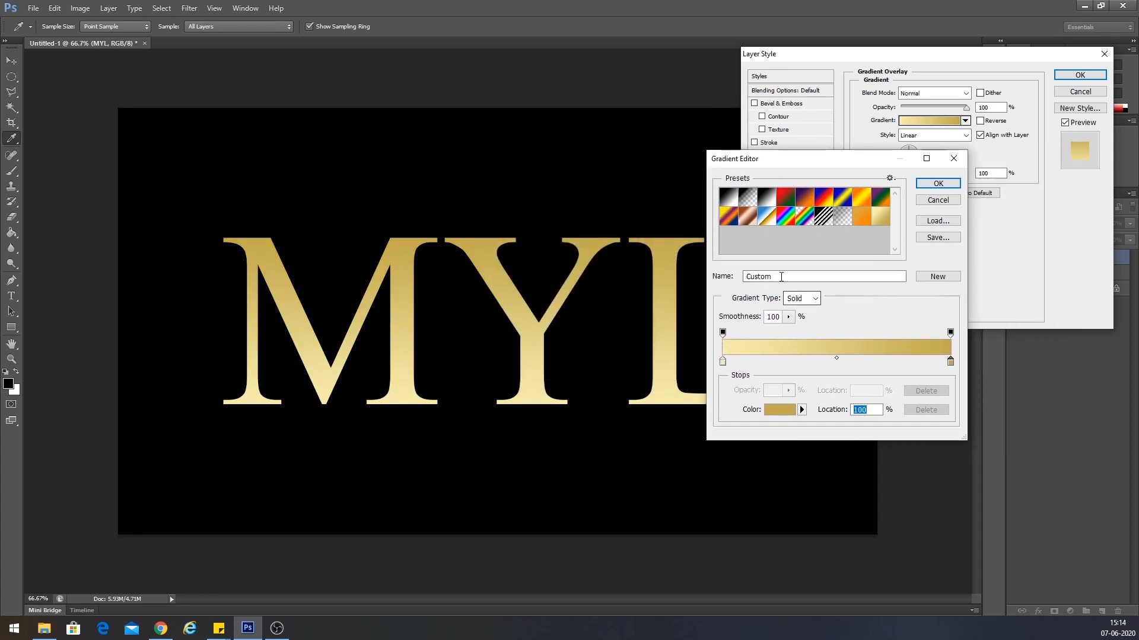
click(745, 277)
text(gOL)
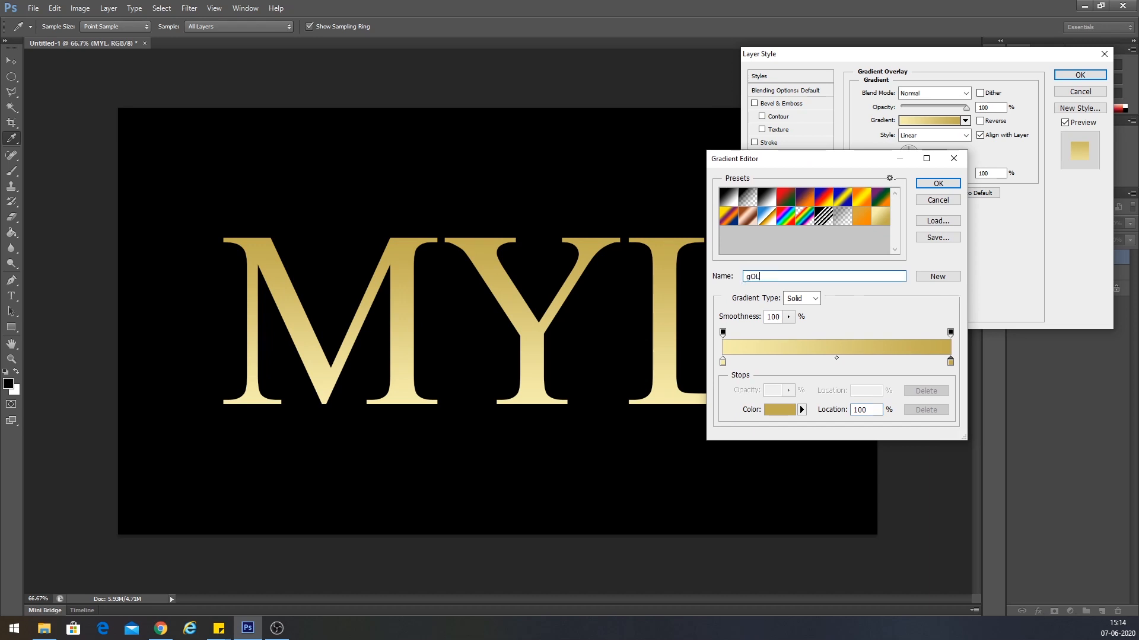
drag(751, 277, 746, 277)
text(GOLD)
click(935, 239)
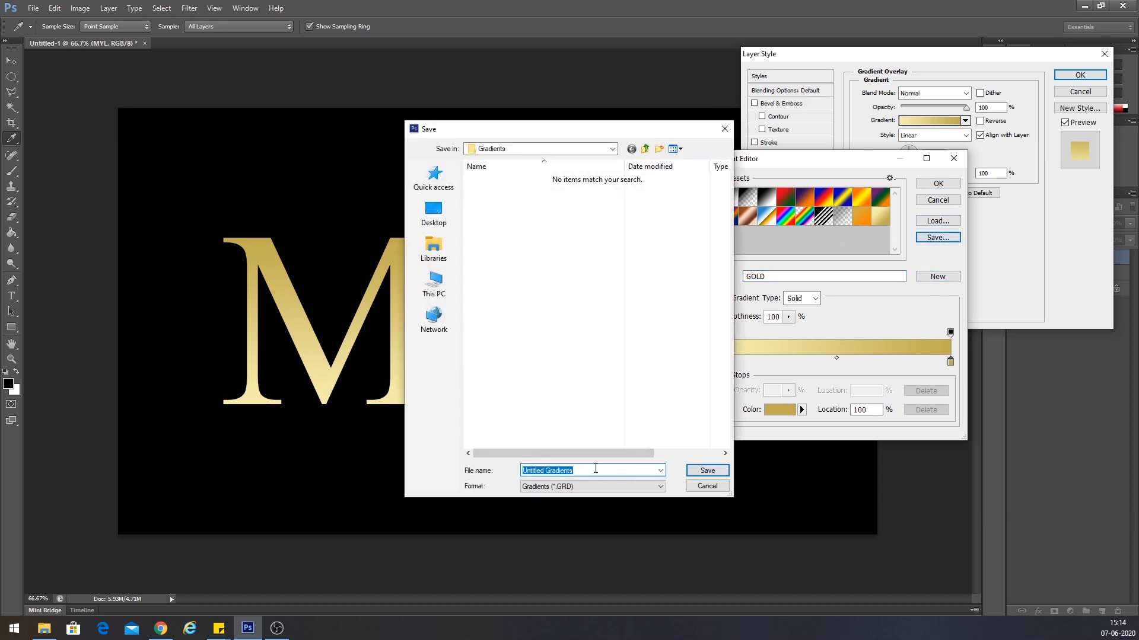
text(GOLD)
click(707, 472)
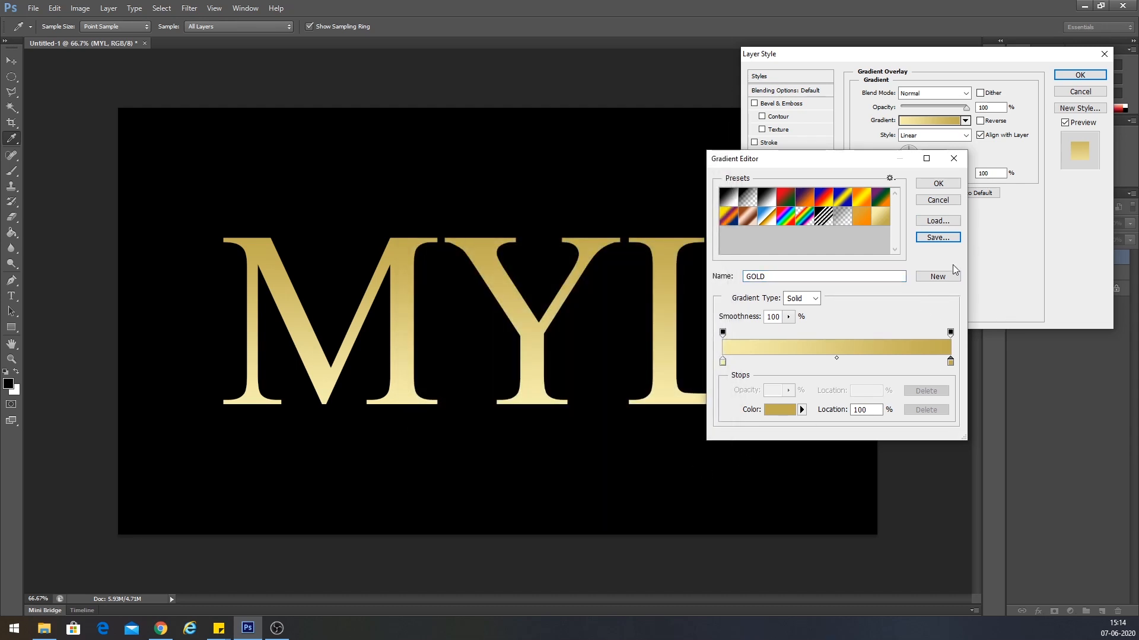
Add the GOLD gradient to the presets, accept it and set the overlay's style to Reflected.
click(937, 278)
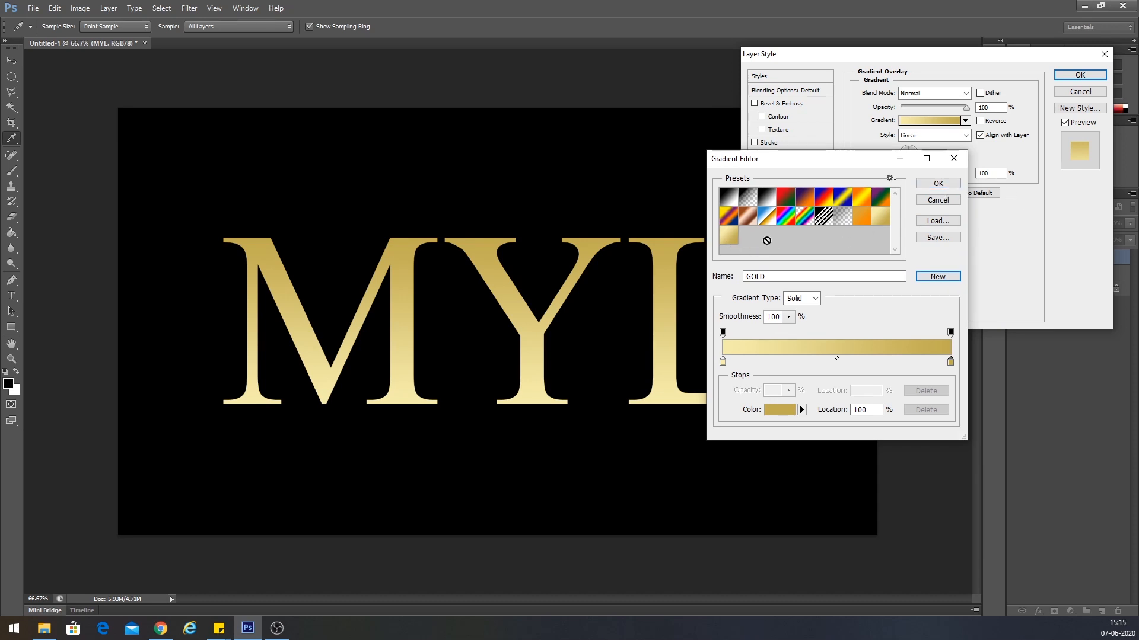
click(940, 182)
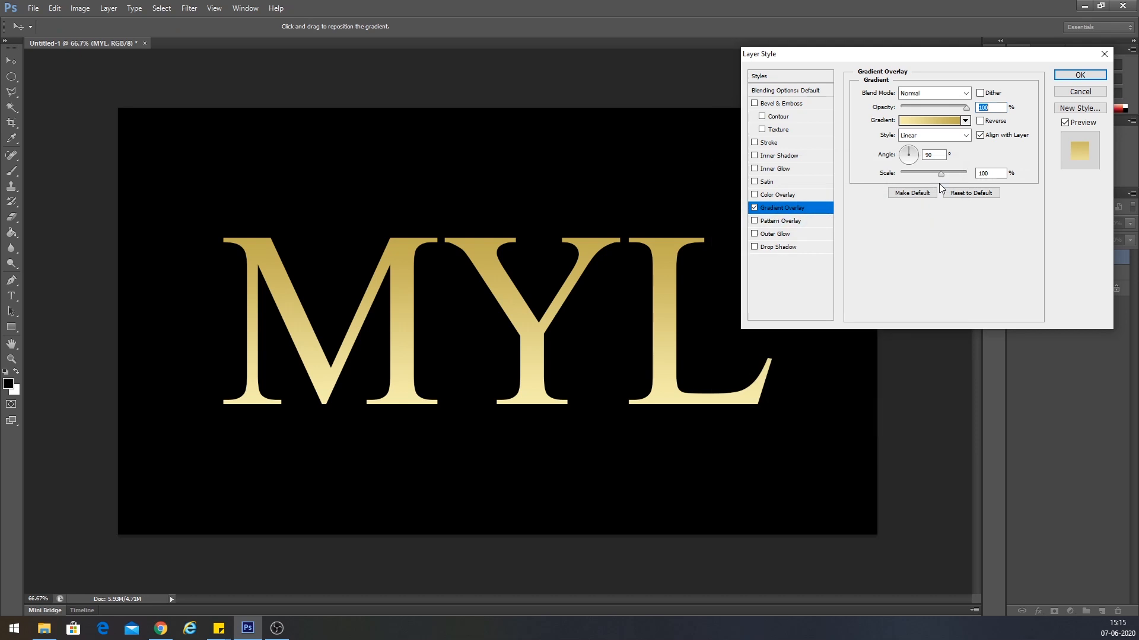
click(950, 136)
click(940, 176)
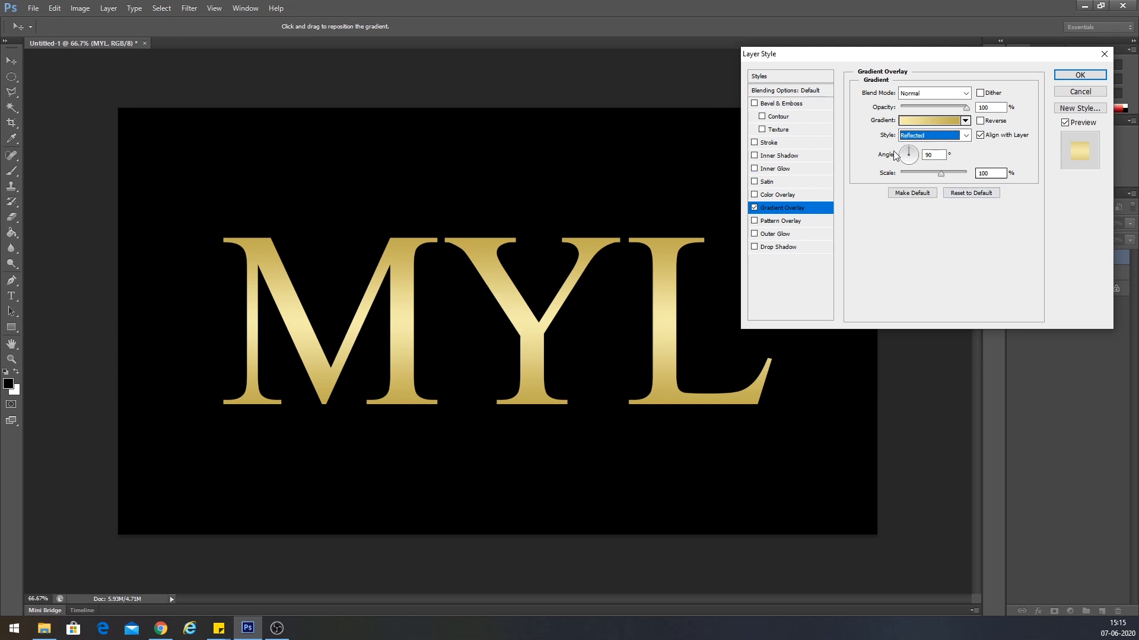
Turn on Bevel & Emboss for the MYL text with the Chisel Hard technique and a size of 8 px.
click(783, 104)
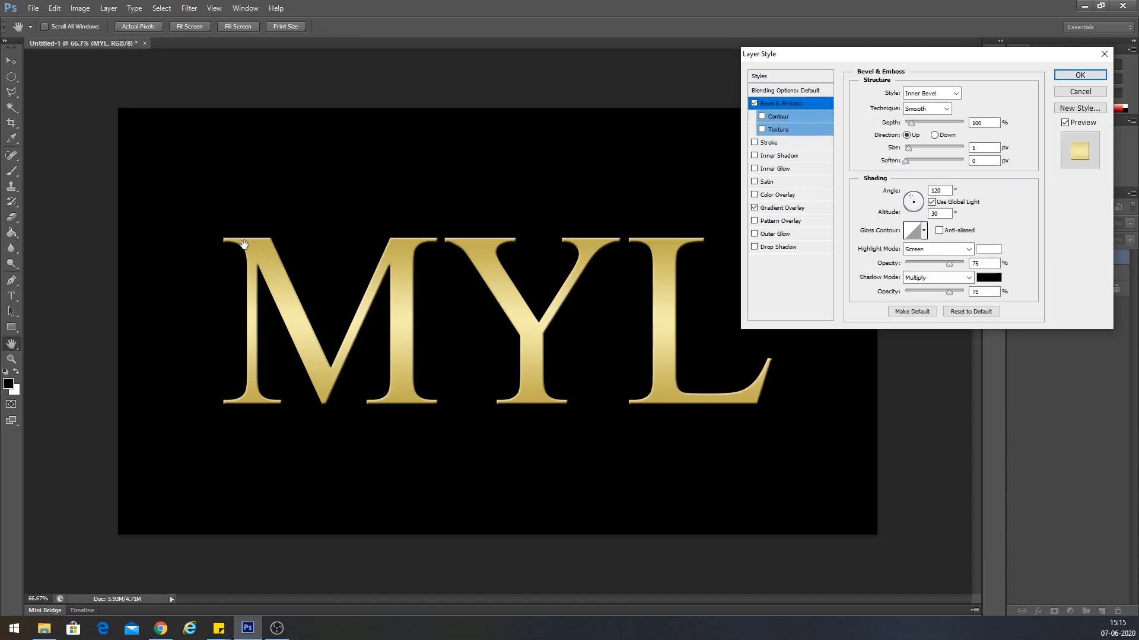
click(947, 110)
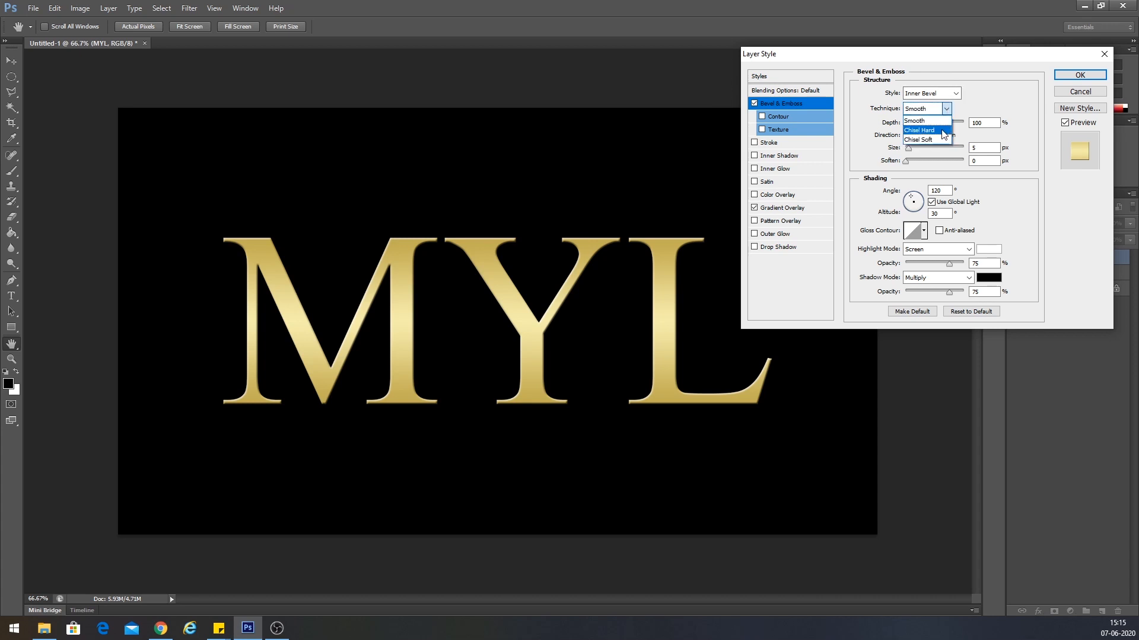
click(944, 132)
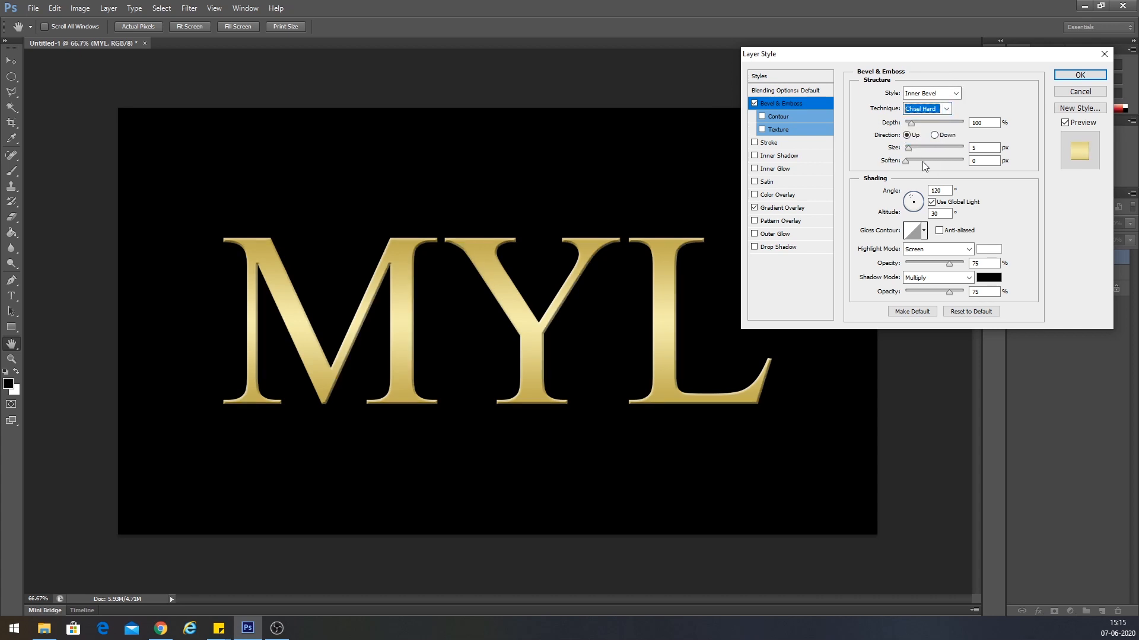
drag(909, 149, 910, 150)
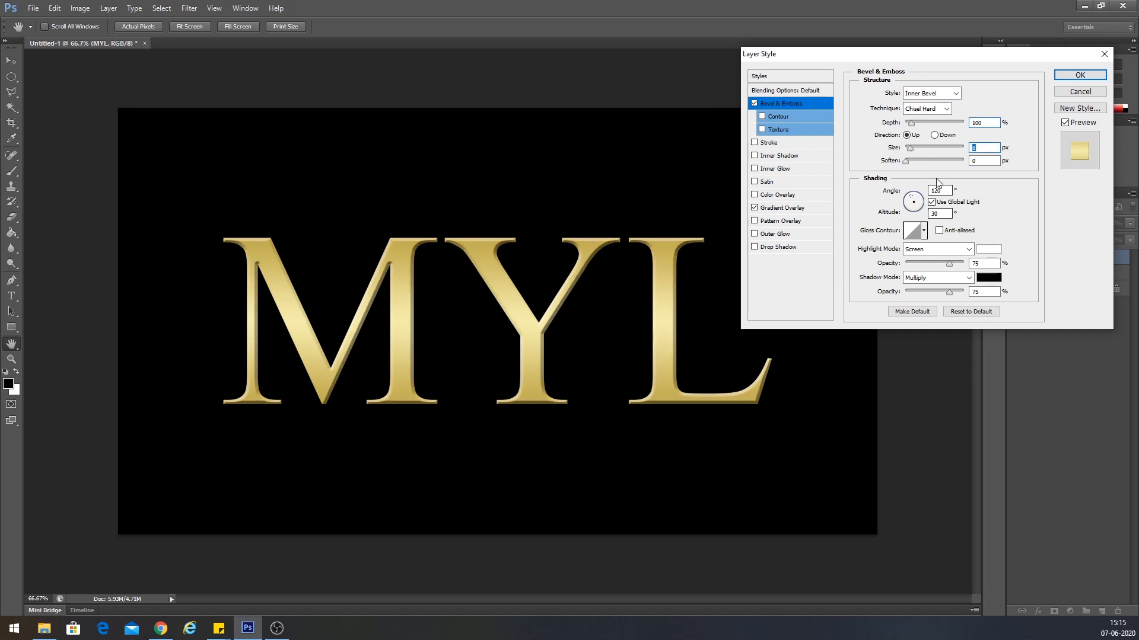
Set the bevel's gloss contour to Ring - Double.
click(926, 234)
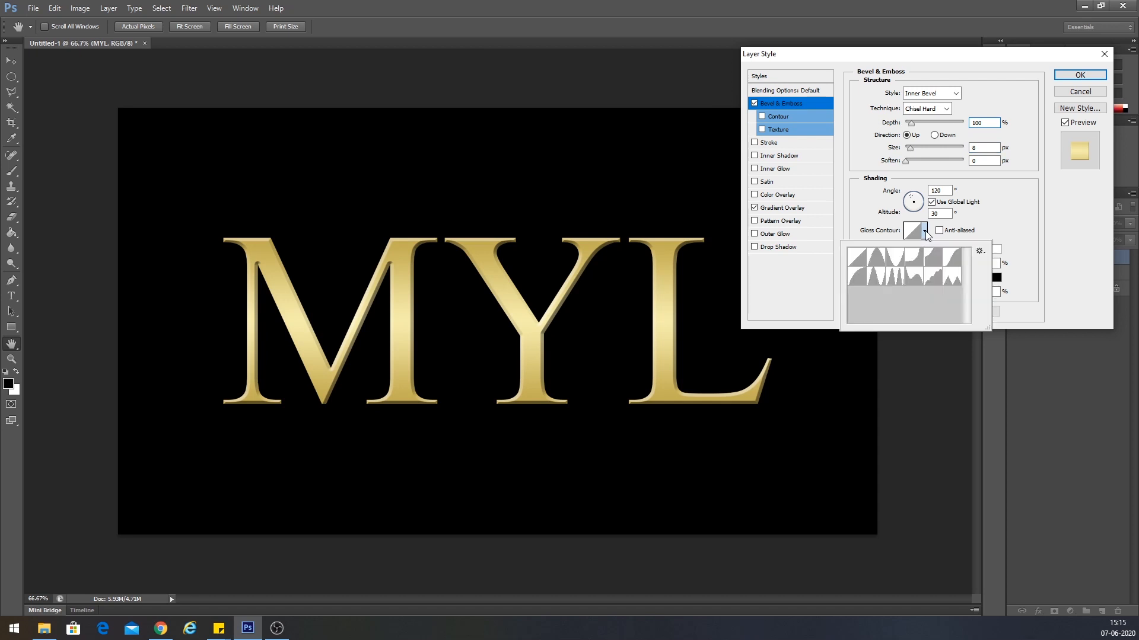
click(894, 278)
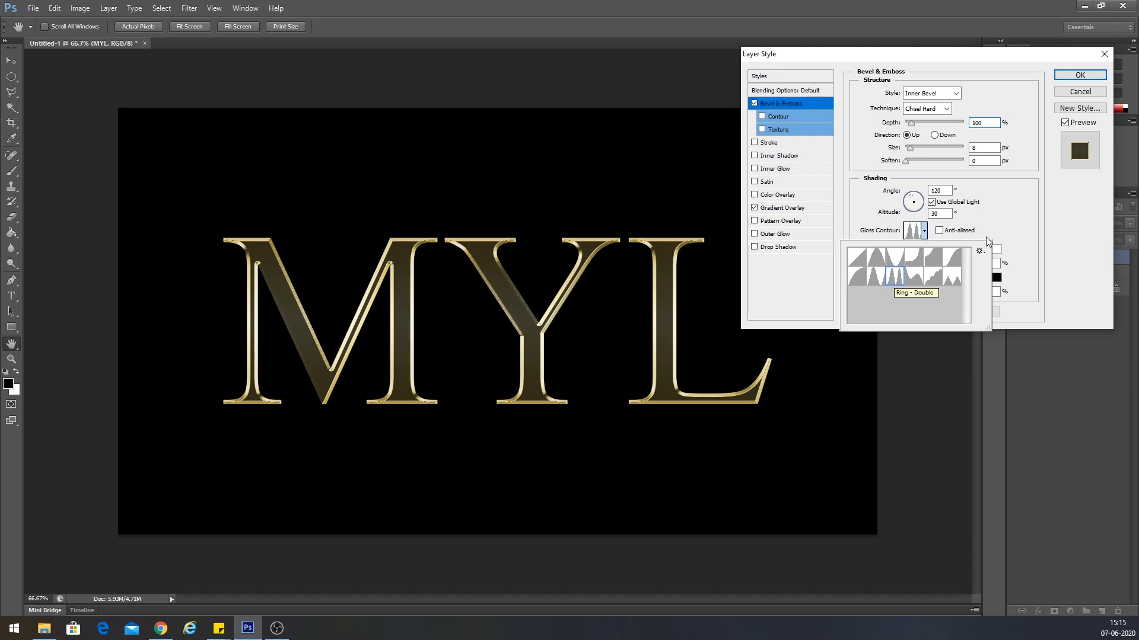
click(1000, 215)
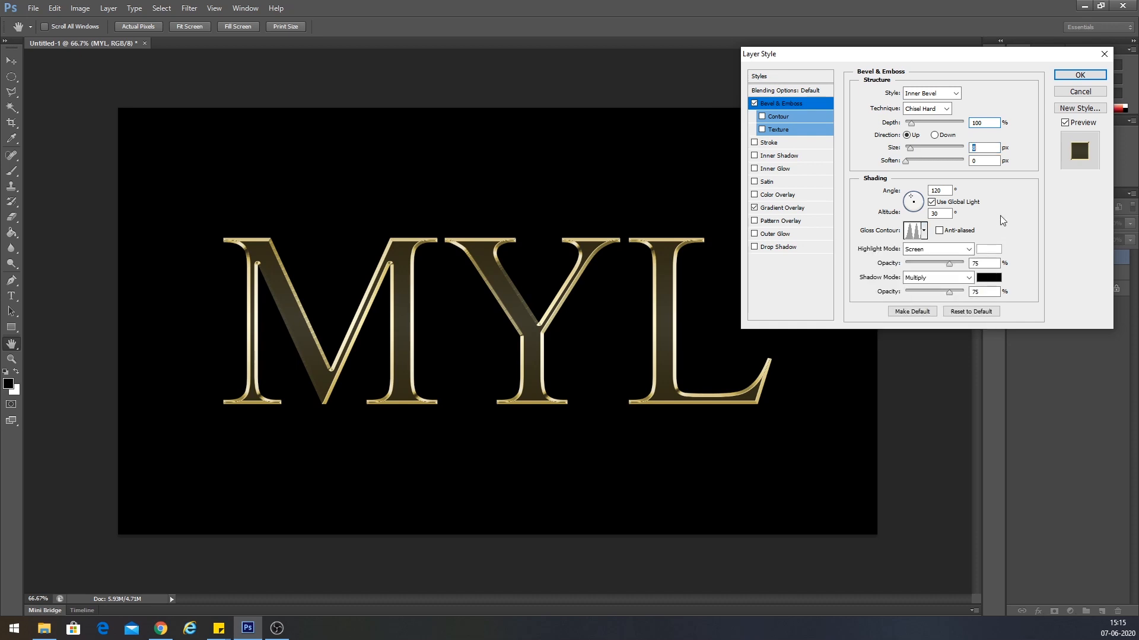
Set the bevel's shading angle to 120° and altitude to 21°, and its size to 7 px.
click(943, 192)
drag(911, 201, 910, 196)
text(120)
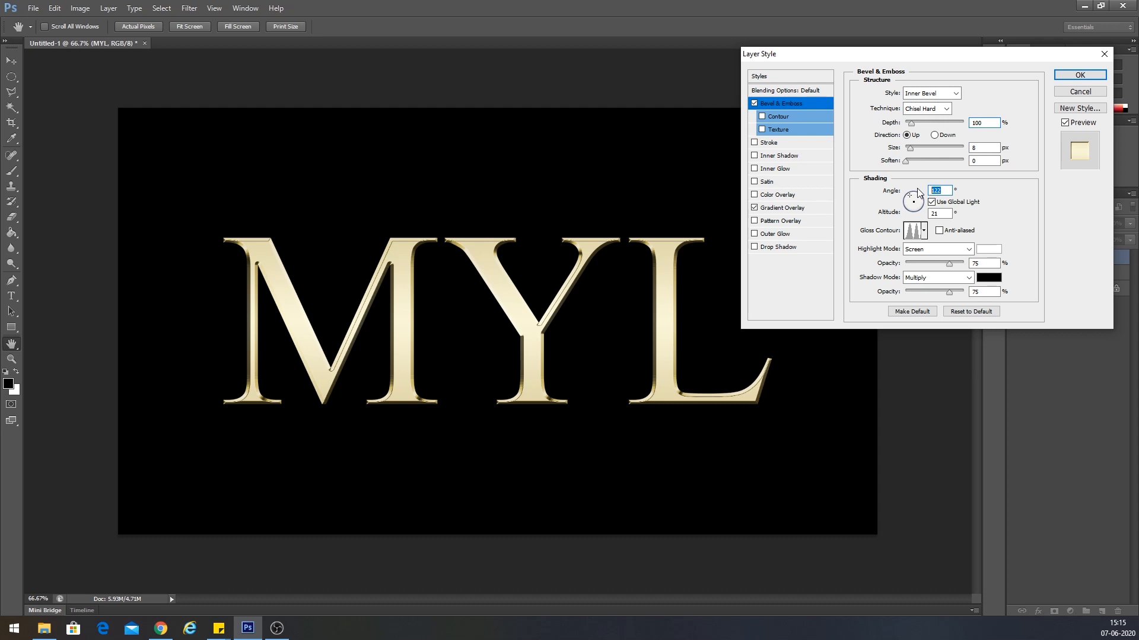
click(1033, 240)
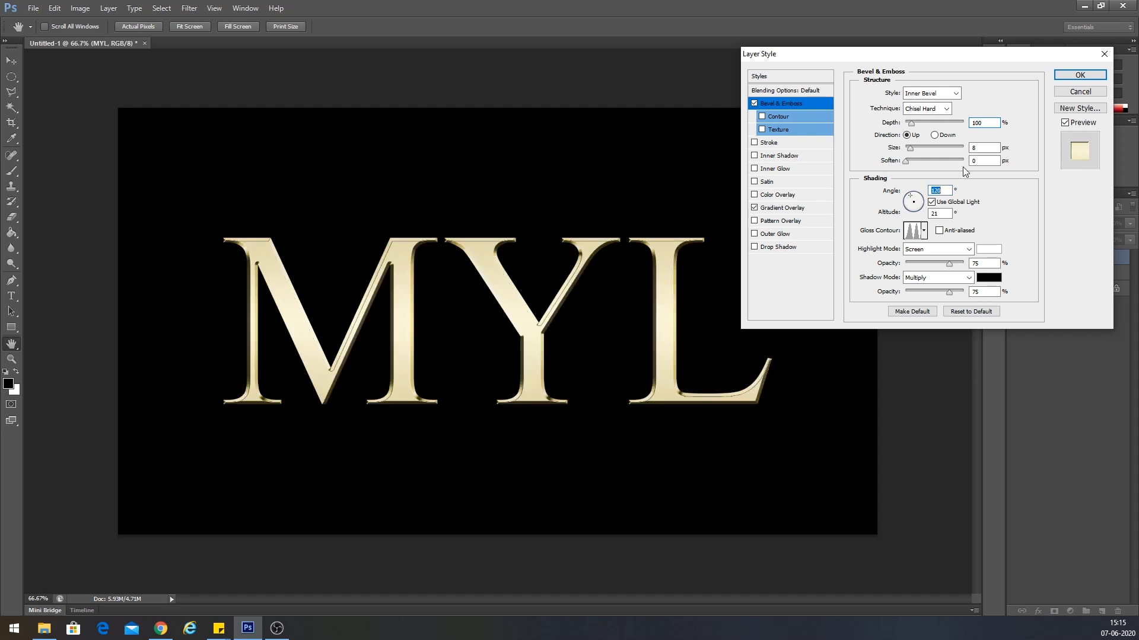
drag(910, 148, 908, 148)
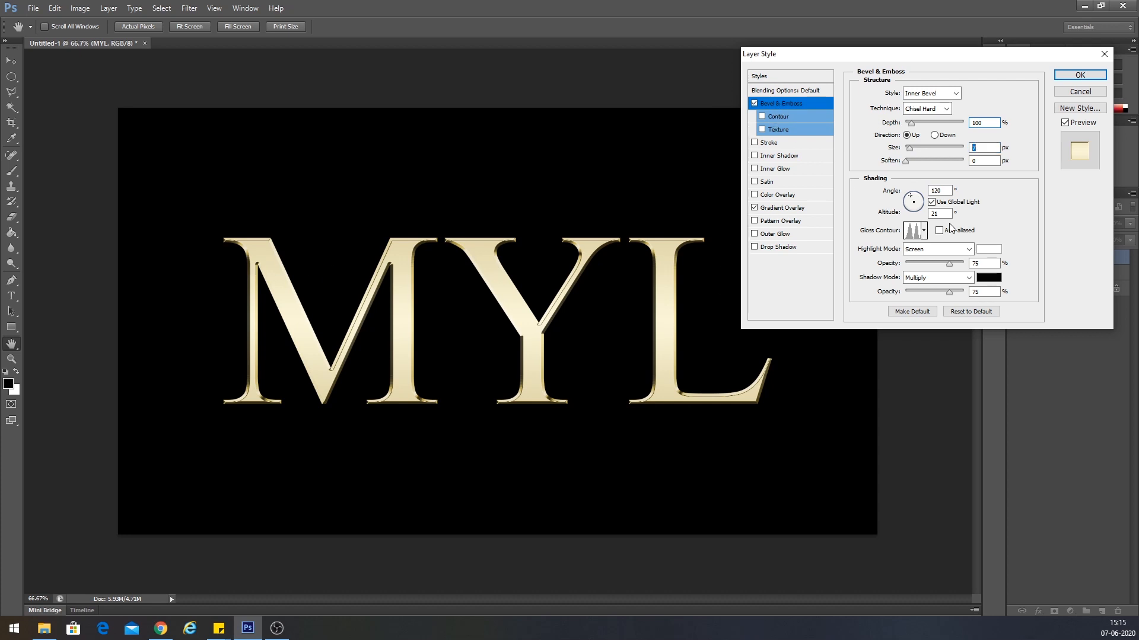
Toggle Use Global Light for the bevel to compare the shading on the MYL lettering.
click(932, 203)
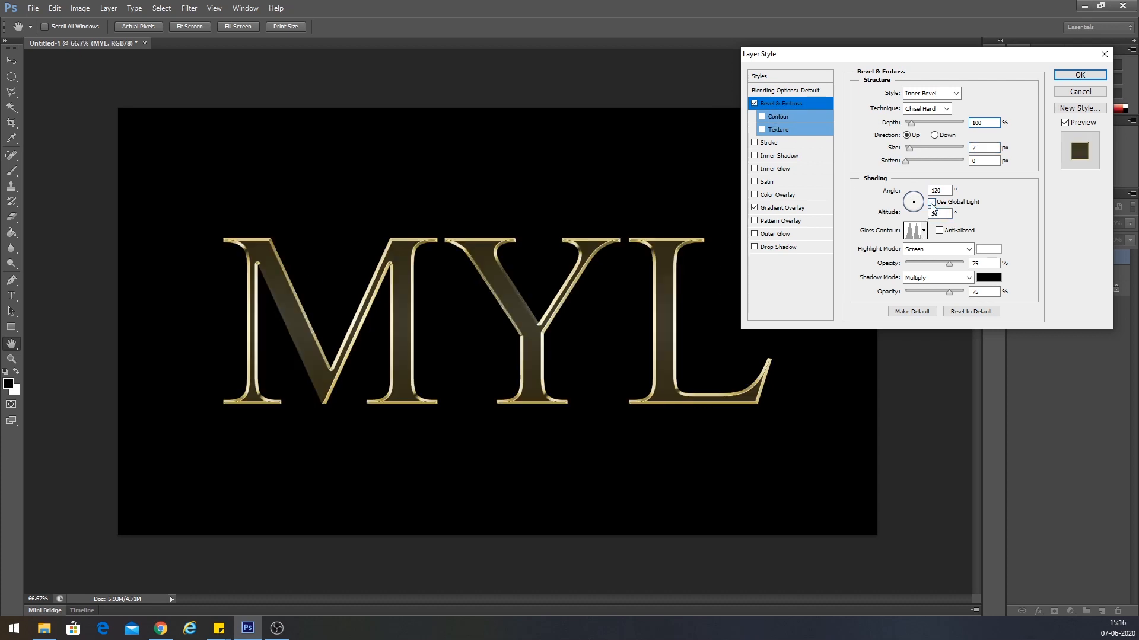
click(933, 203)
click(932, 203)
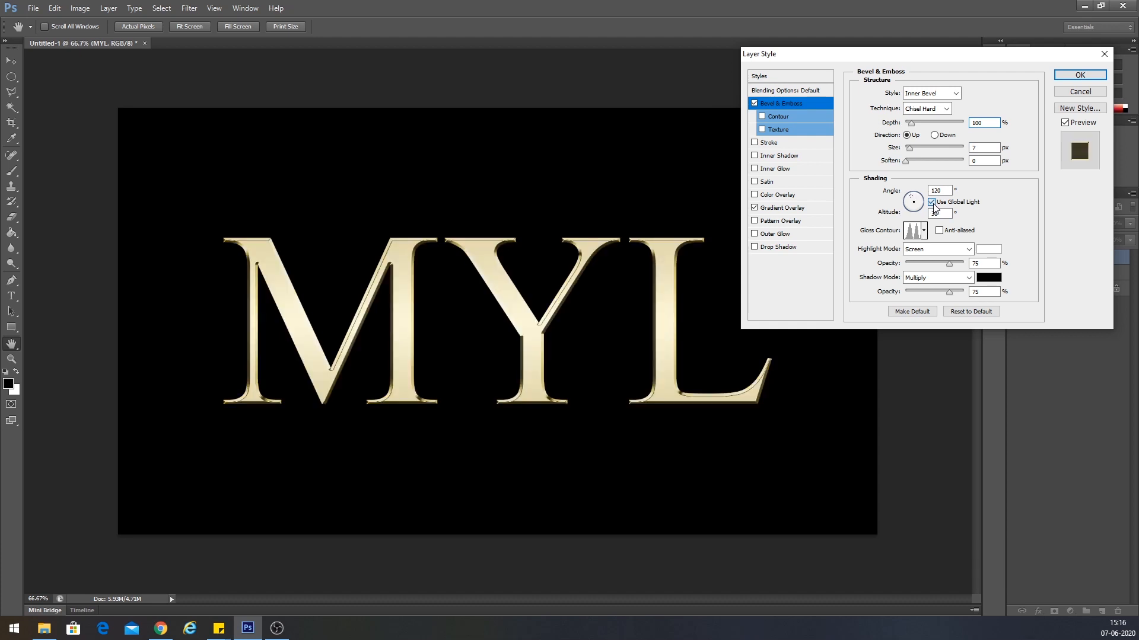
Turn off Use Global Light for the bevel with its angle at 120°, and set the bevel size to 50 px.
double_click(944, 191)
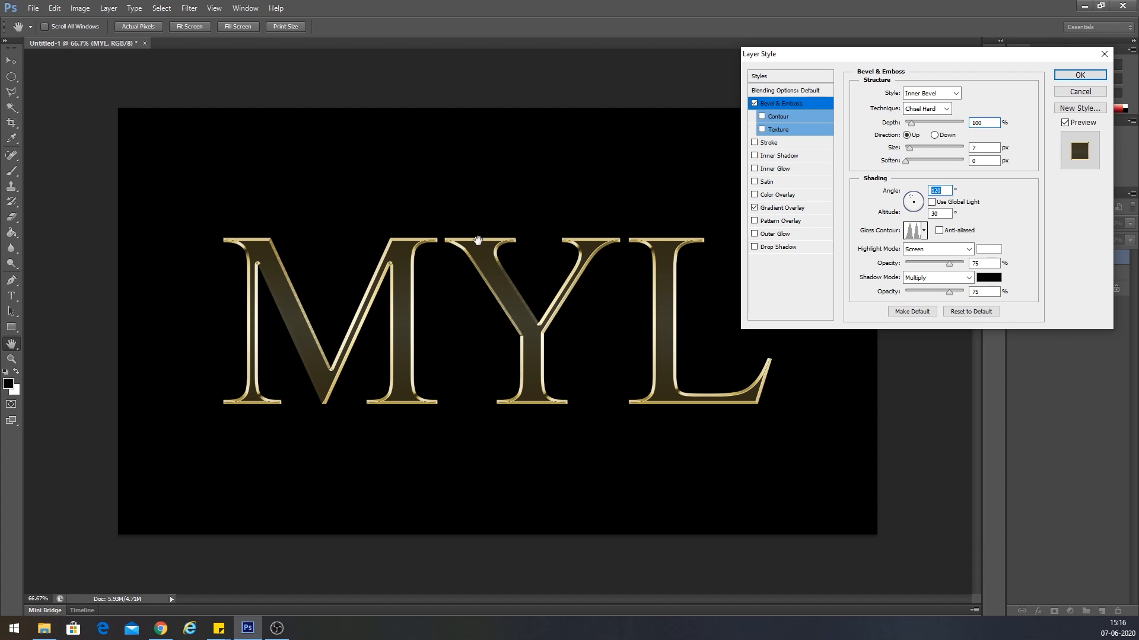
drag(923, 151, 914, 152)
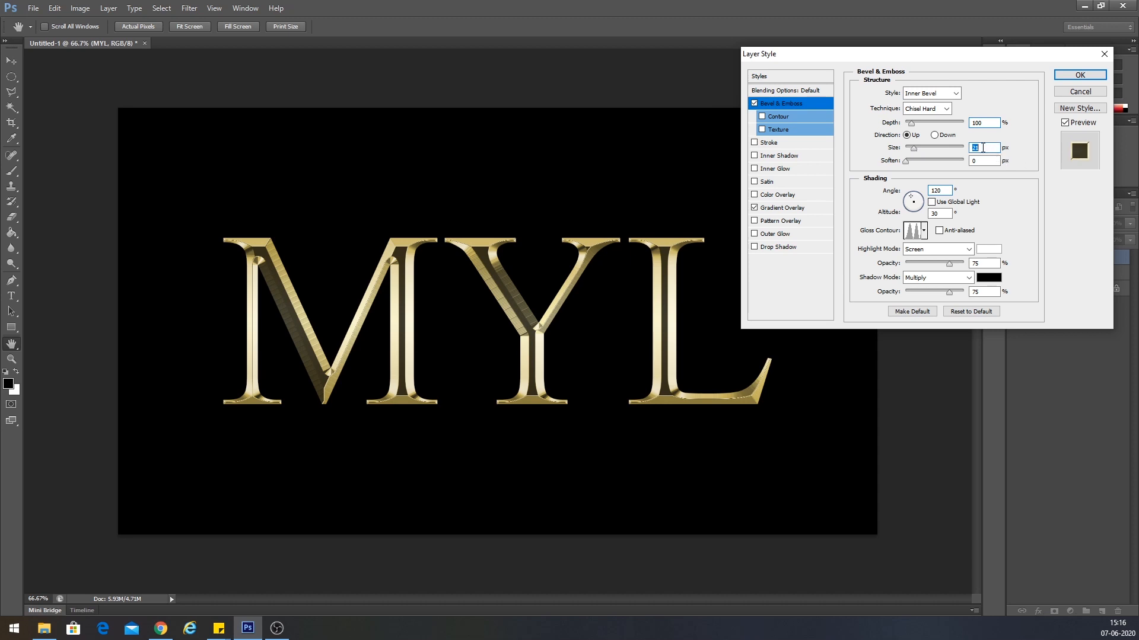
key(Up)
key(Up)
key(Up)
key(Up)
key(Up)
key(Up)
key(Up)
key(Up)
key(Up)
key(Up)
key(Up)
key(Up)
key(Up)
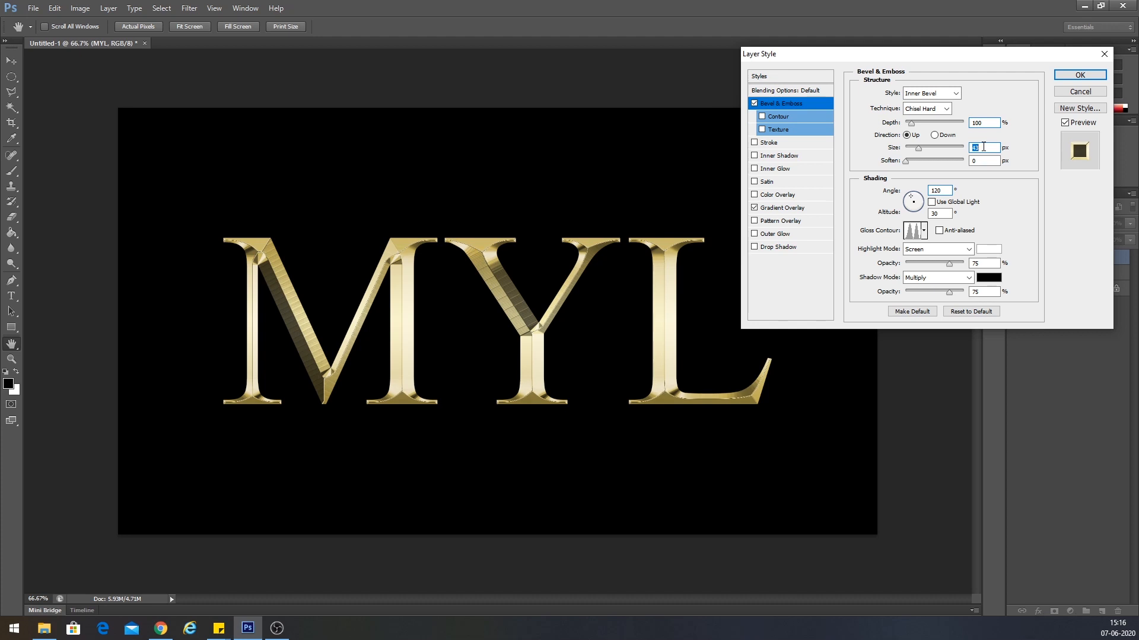
key(Up)
key(Up)
key(Down)
key(Down)
key(Up)
text(50)
Set the bevel's depth to 136% and its highlight opacity to 75%.
click(988, 123)
drag(912, 124, 916, 127)
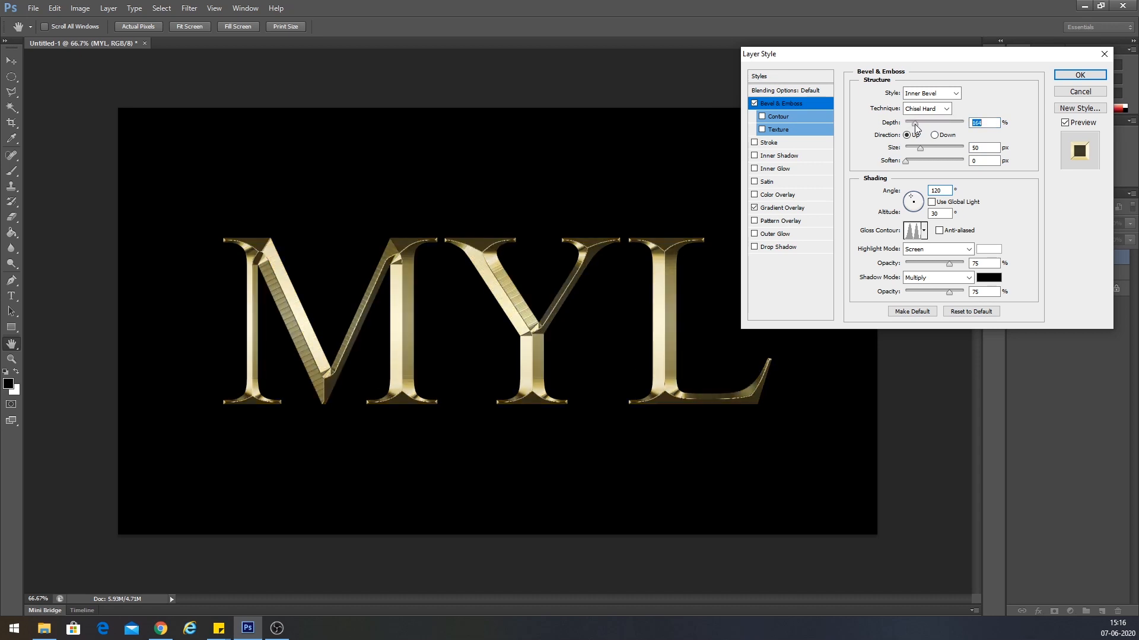
drag(915, 124, 914, 125)
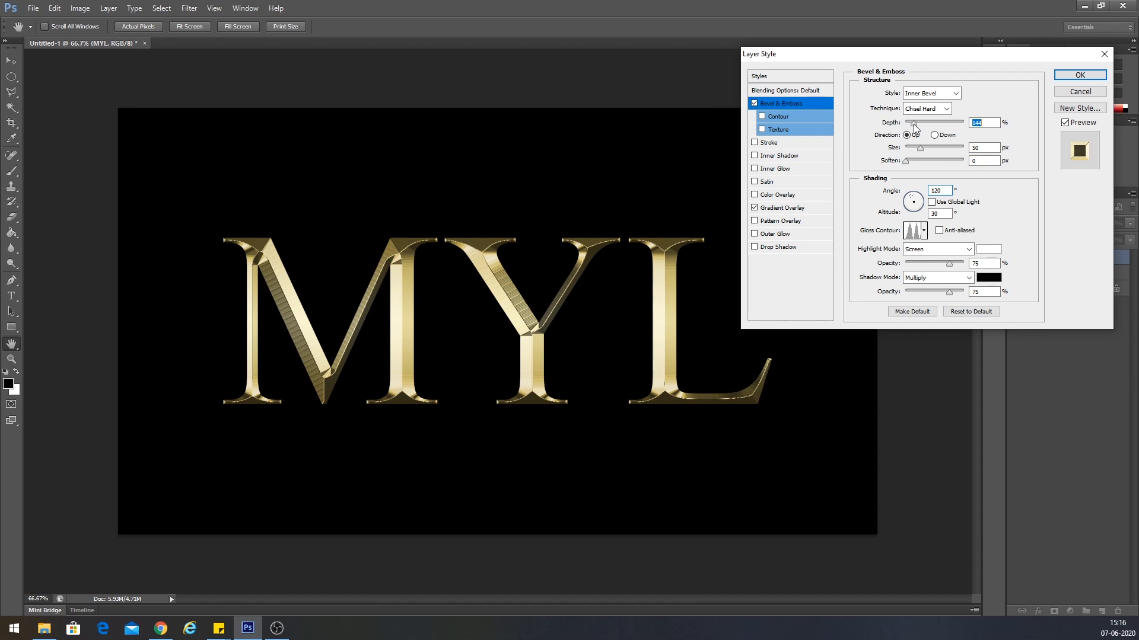
drag(987, 121, 970, 122)
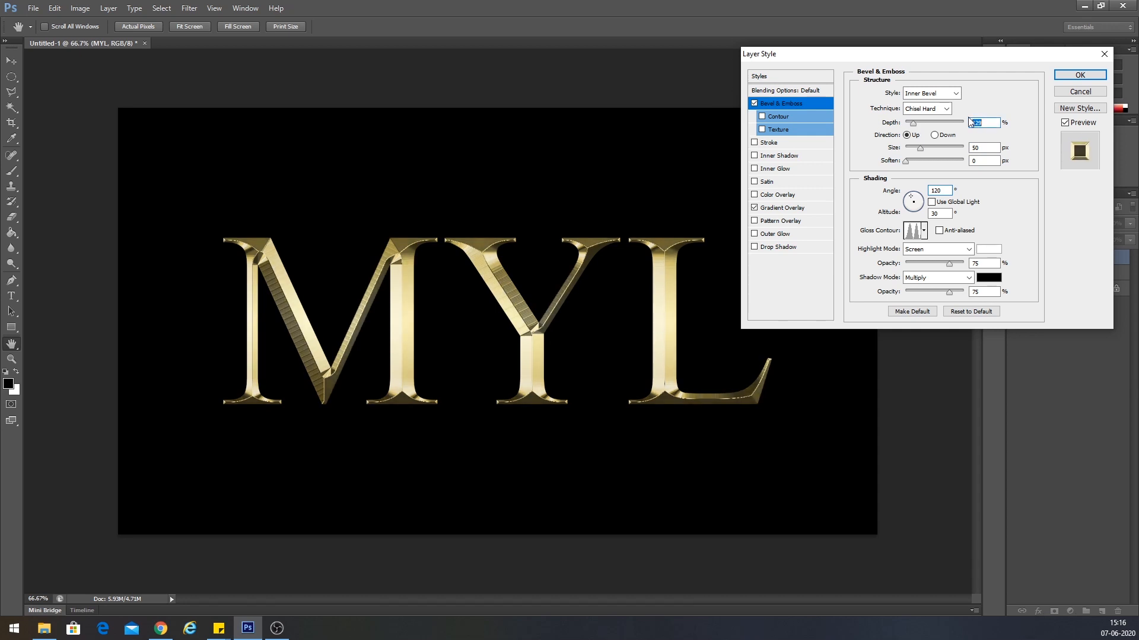
key(shift+Down)
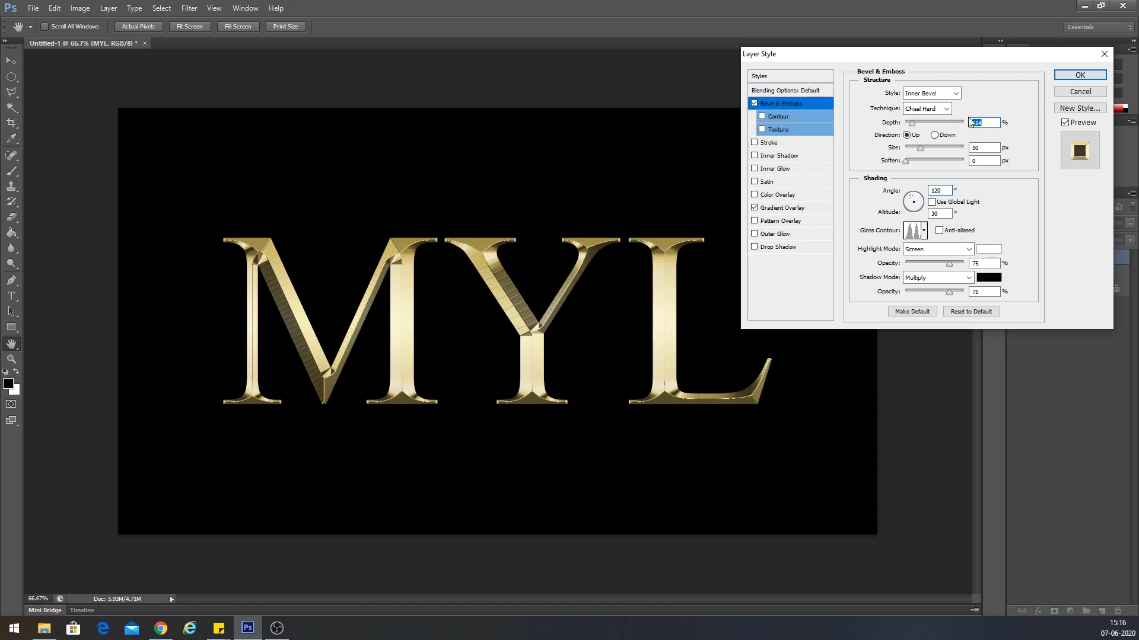
key(Up)
key(Up)
key(Up)
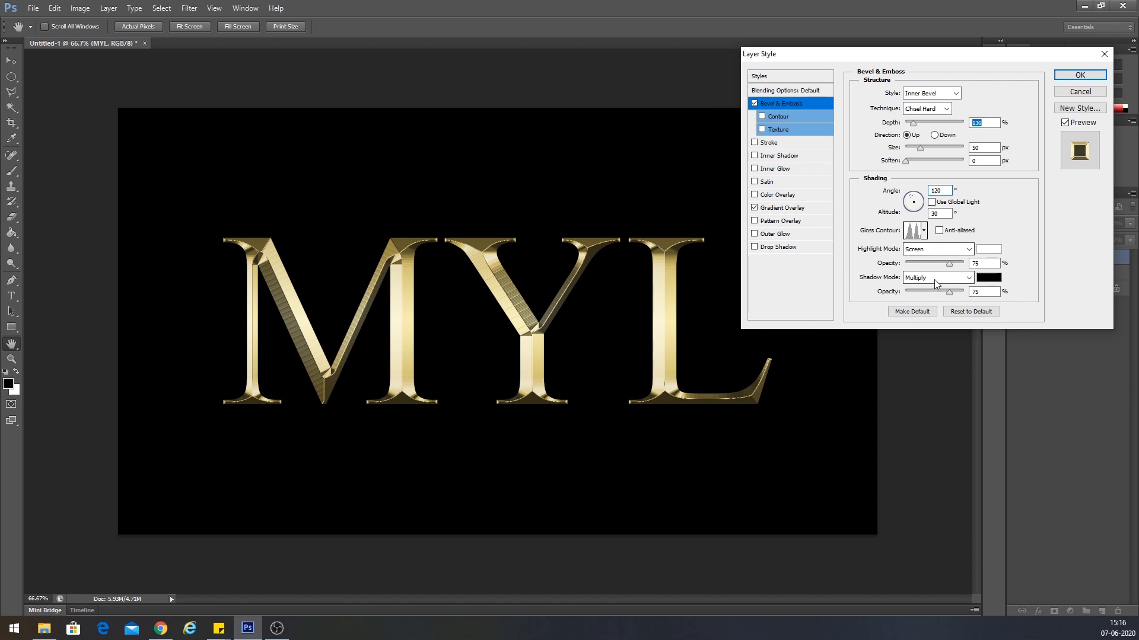
mouse_move(947, 269)
mouse_down()
mouse_move(923, 267)
mouse_move(966, 275)
mouse_move(947, 267)
mouse_up()
double_click(979, 265)
text(75)
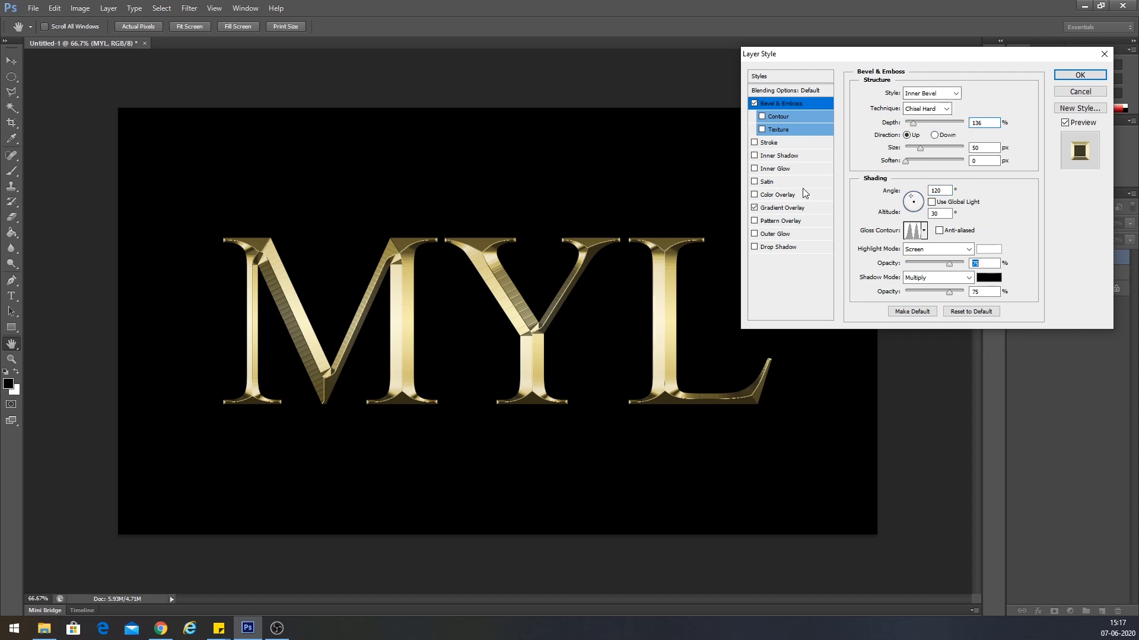
Turn on Inner Glow for the MYL text and pick a muted orange, cc8a43, as the glow colour.
click(781, 170)
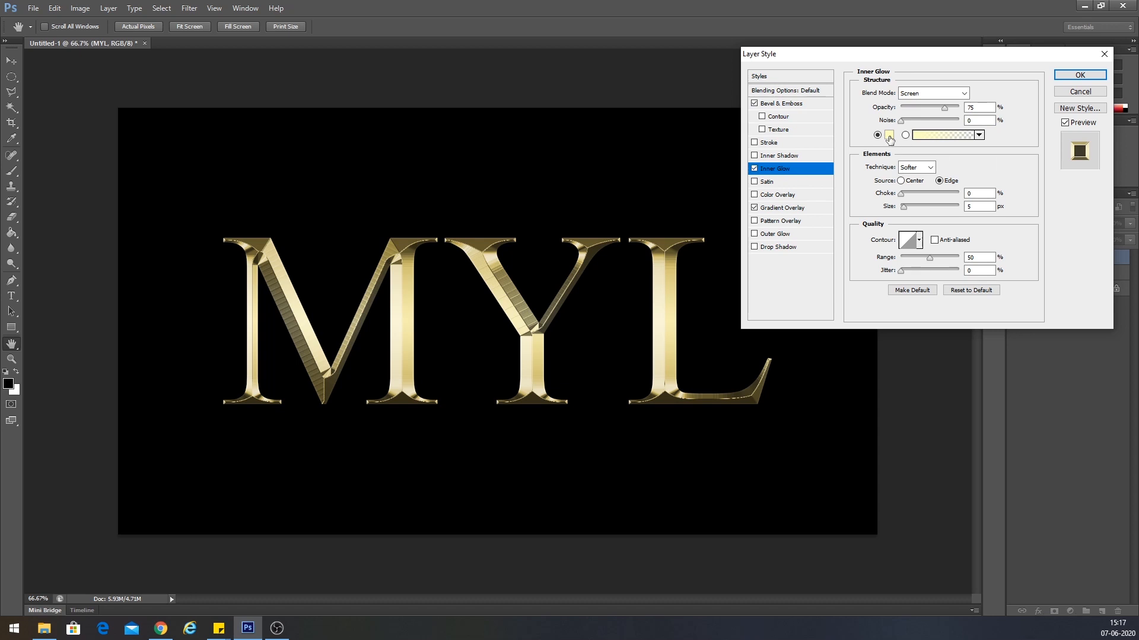
click(889, 135)
drag(680, 185, 921, 135)
click(887, 277)
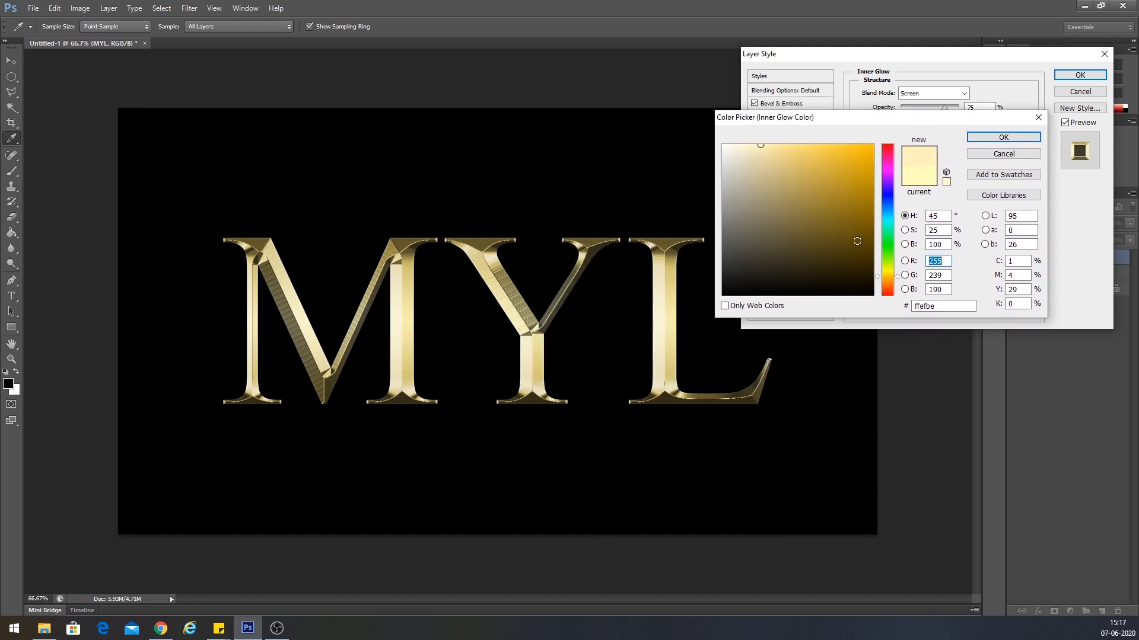
drag(897, 286, 897, 283)
click(840, 183)
click(823, 174)
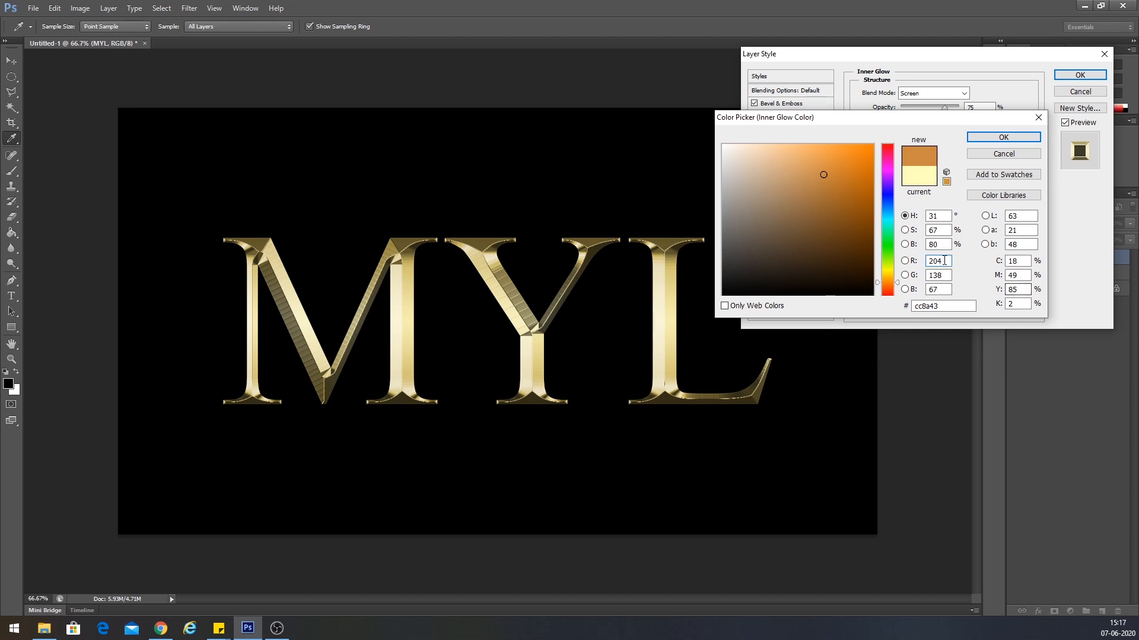
Set the inner glow colour to RGB 238, 128, 31 and apply it.
double_click(947, 260)
text(238)
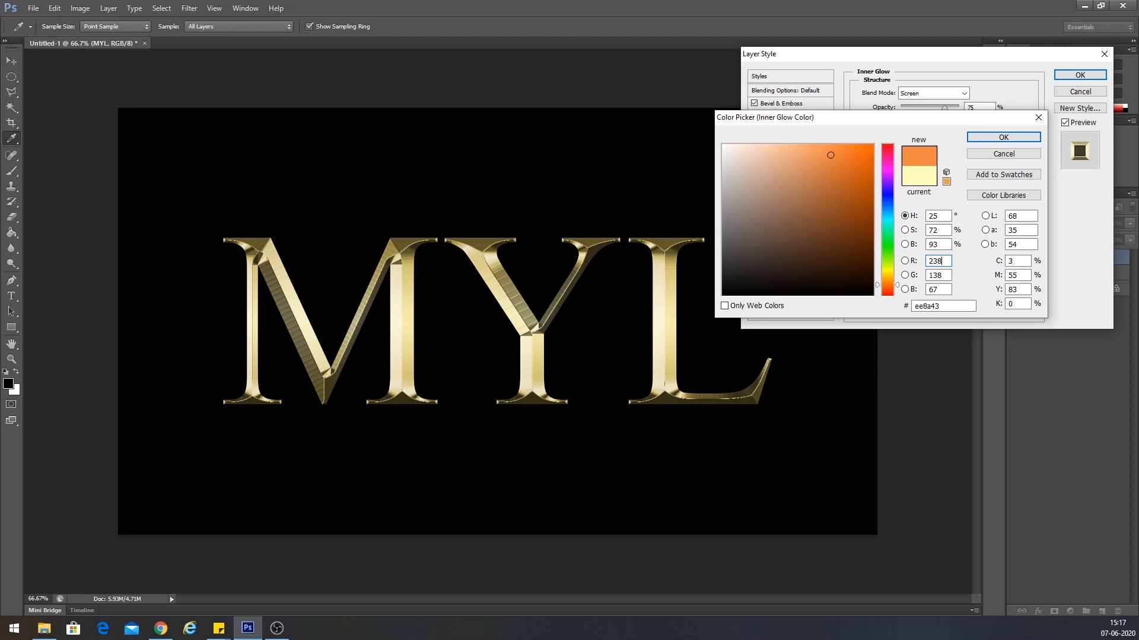
key(Tab)
text(12)
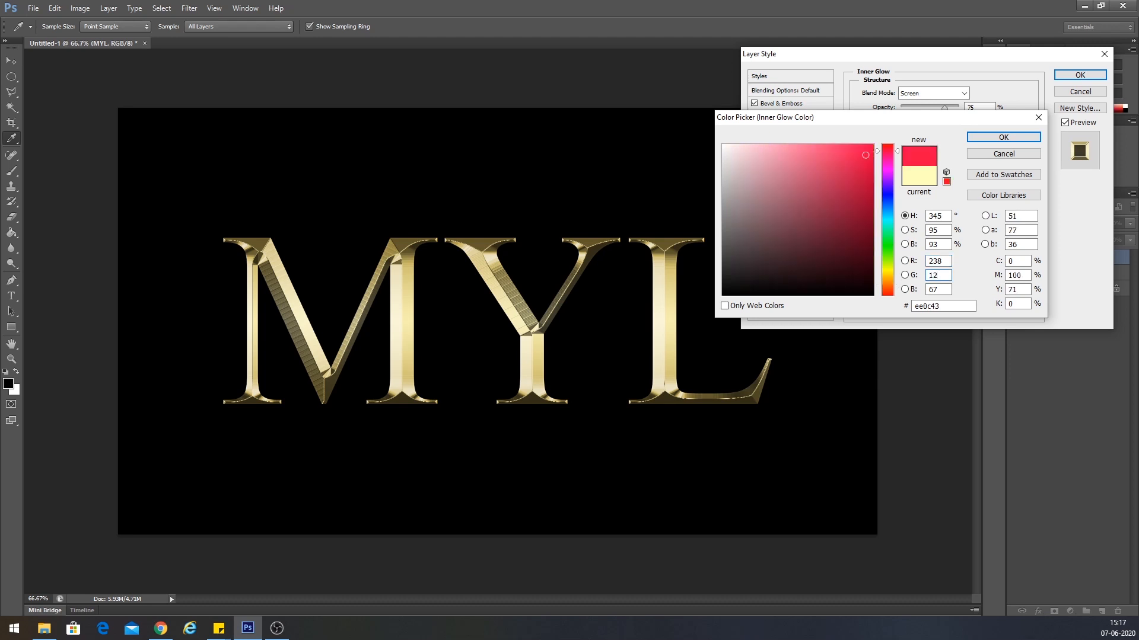
text(8)
text(31)
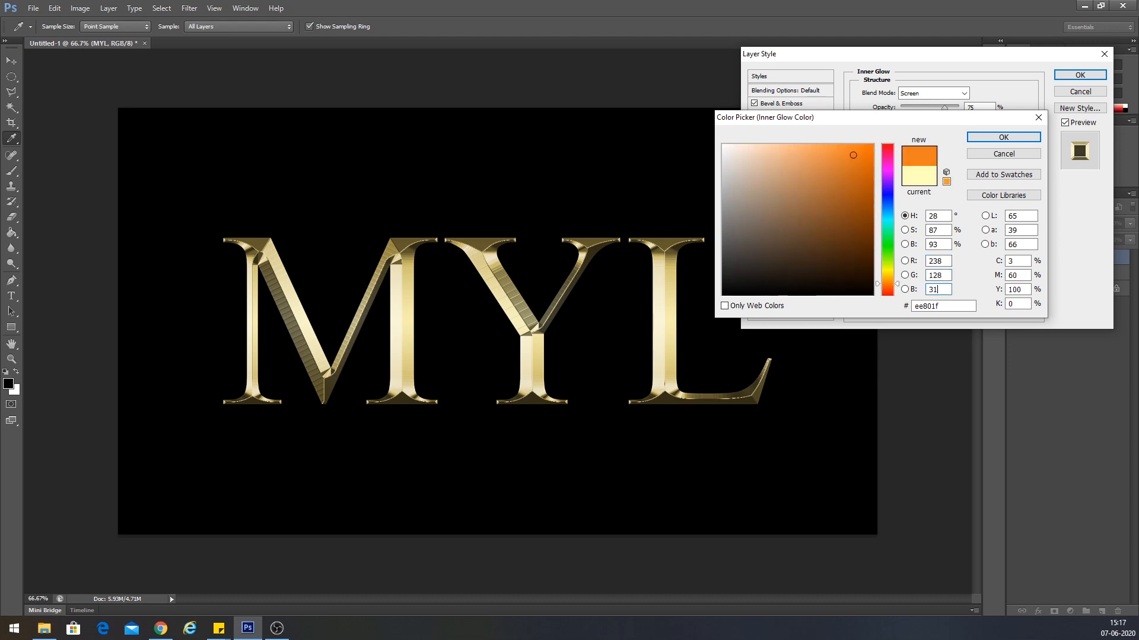
click(1003, 138)
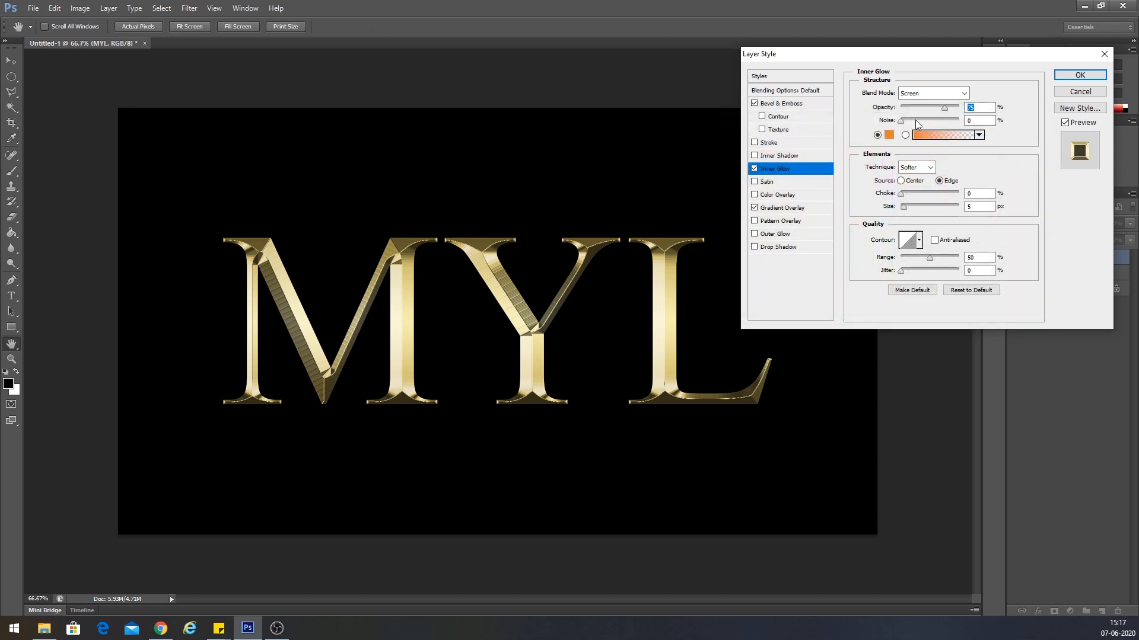
Try inner glow sizes of 40 px and 90 px, toggling the effect off and on to compare the lettering.
mouse_move(903, 207)
mouse_down()
mouse_move(930, 208)
mouse_move(912, 208)
mouse_up()
click(754, 169)
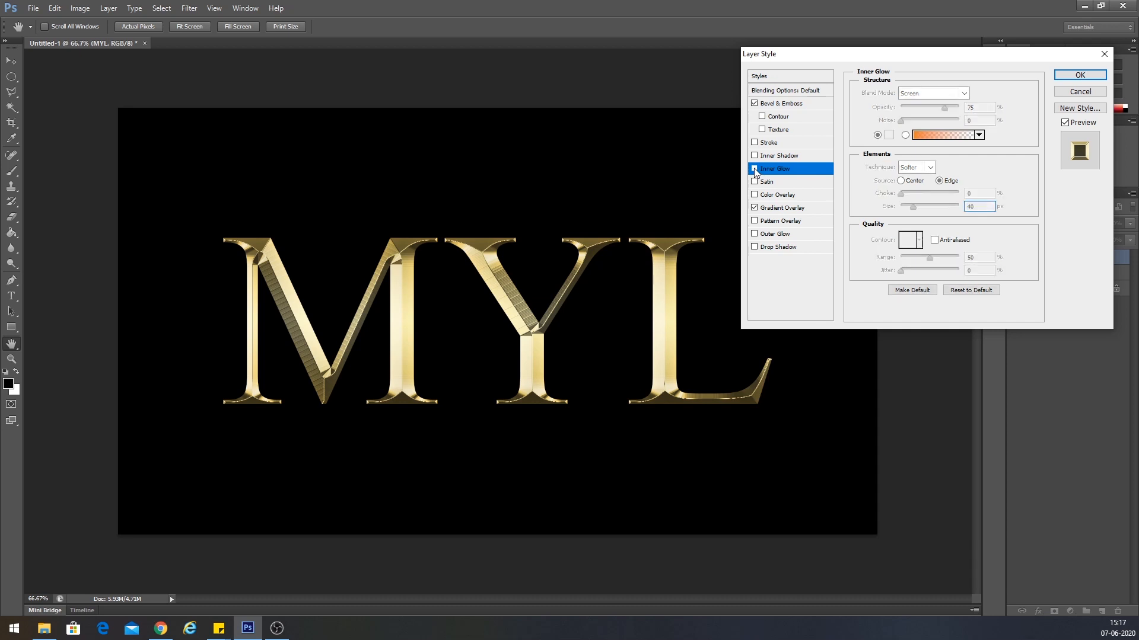
click(754, 169)
click(754, 169)
click(754, 169)
drag(905, 208, 924, 209)
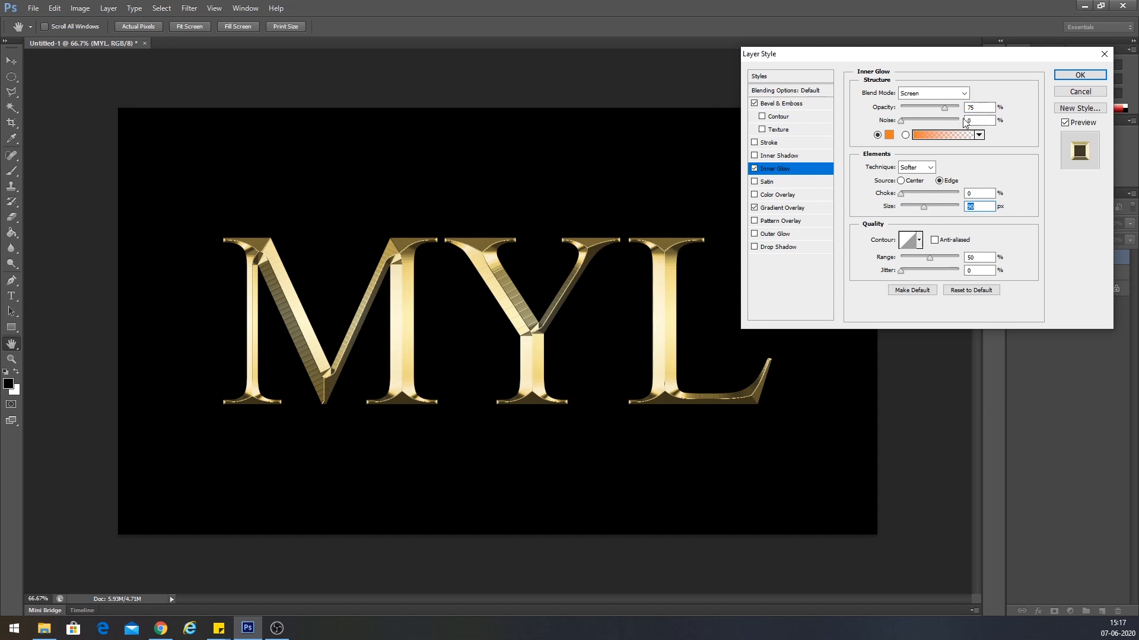
Set the inner glow's blend mode to Multiply and its size to about 43 px, and apply the layer style.
click(952, 94)
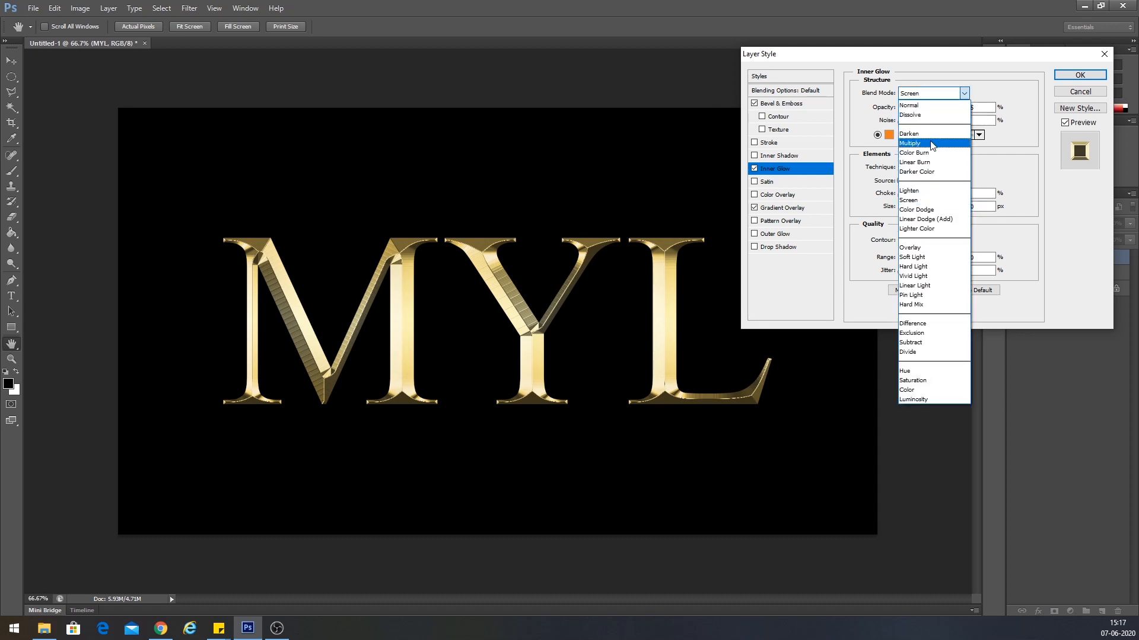
click(929, 144)
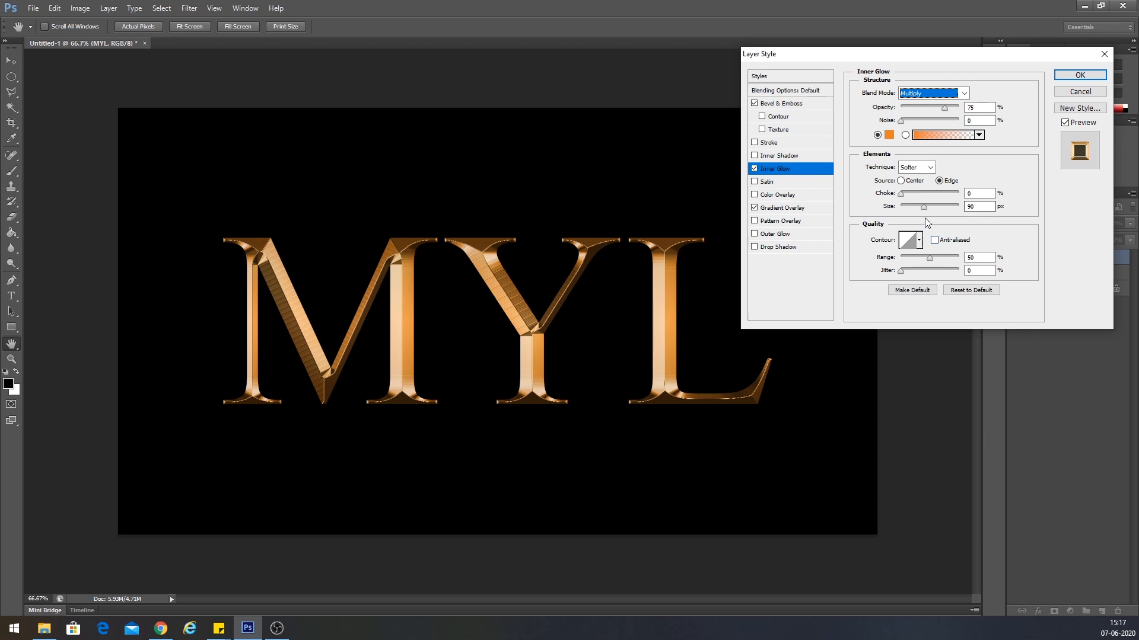
drag(923, 209, 910, 206)
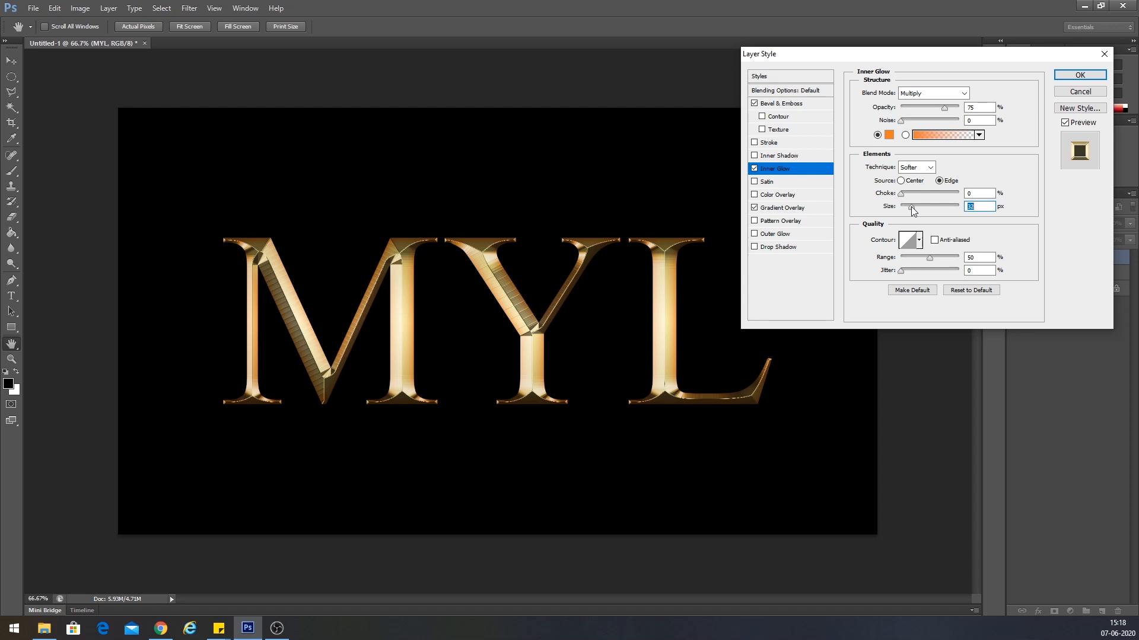
drag(909, 208, 913, 208)
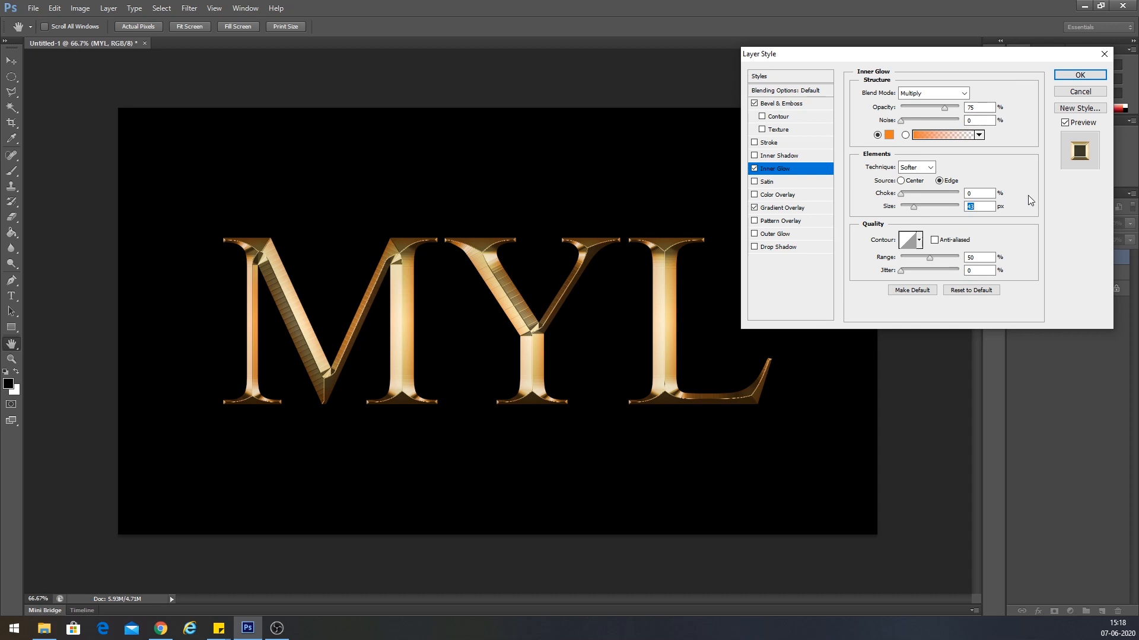
click(1073, 79)
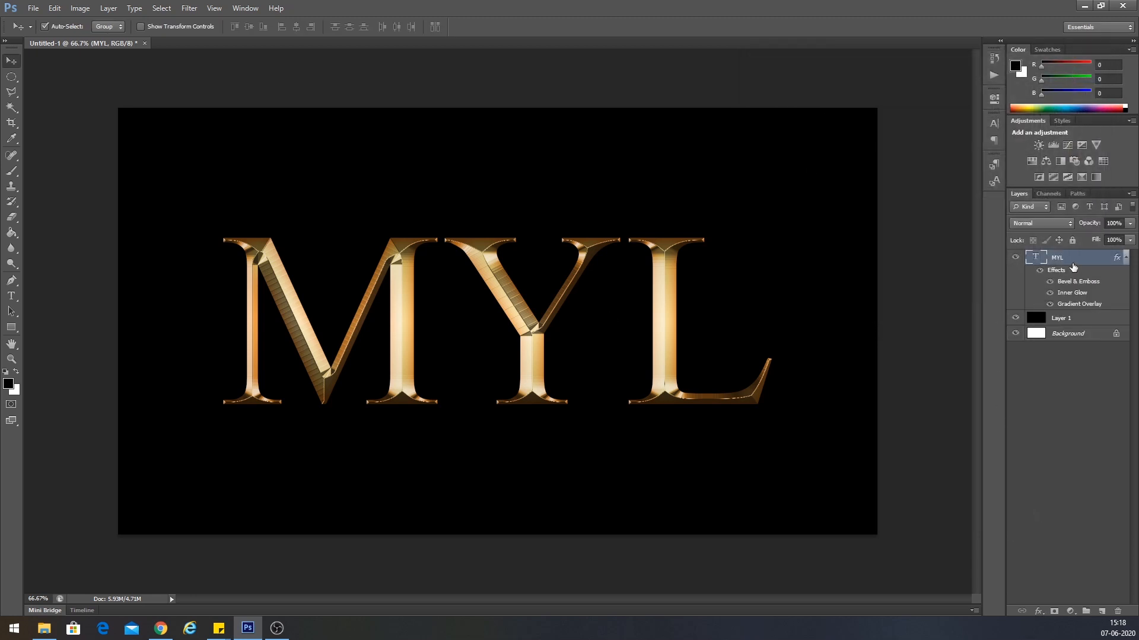
Duplicate the MYL text layer, clear the copy's layer style and place the copy beneath the original.
key(ctrl+j)
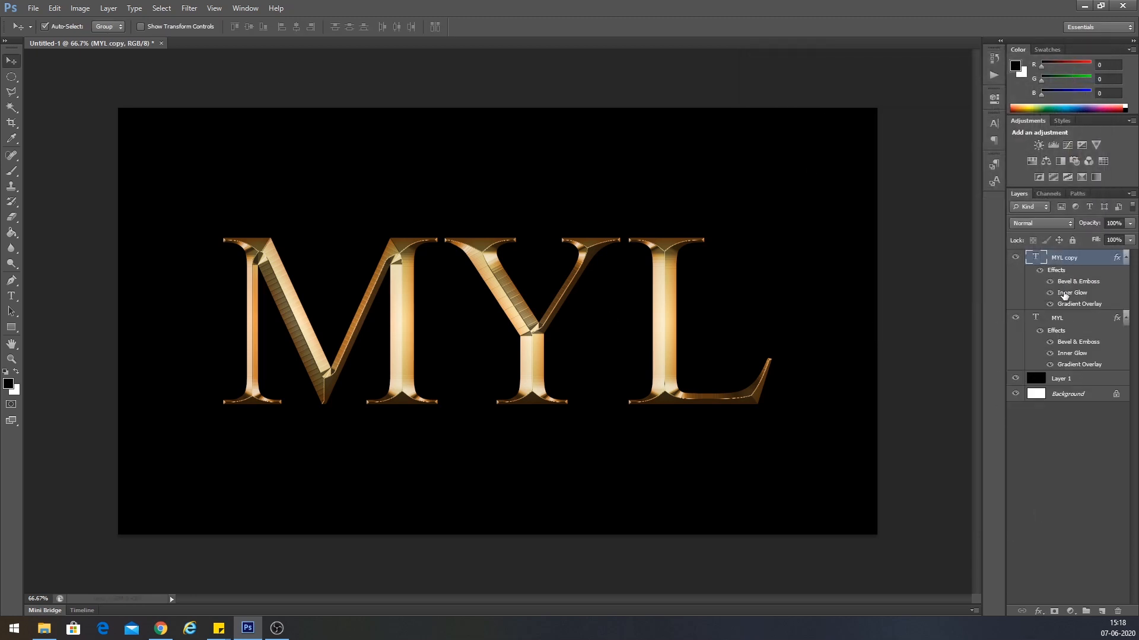
right_click(1110, 265)
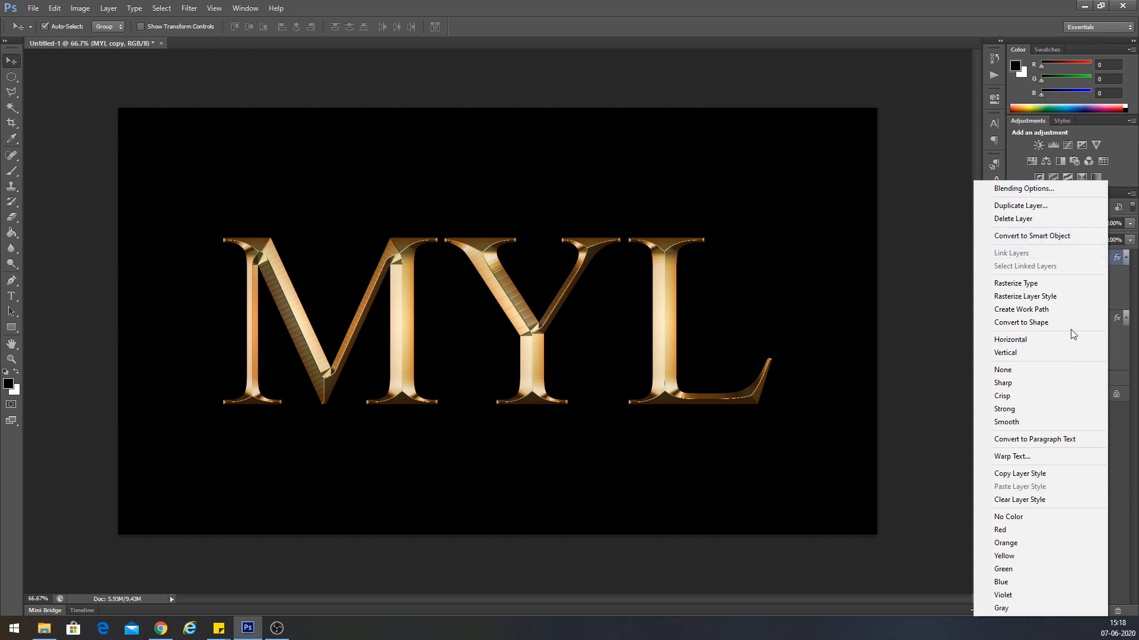
click(1040, 500)
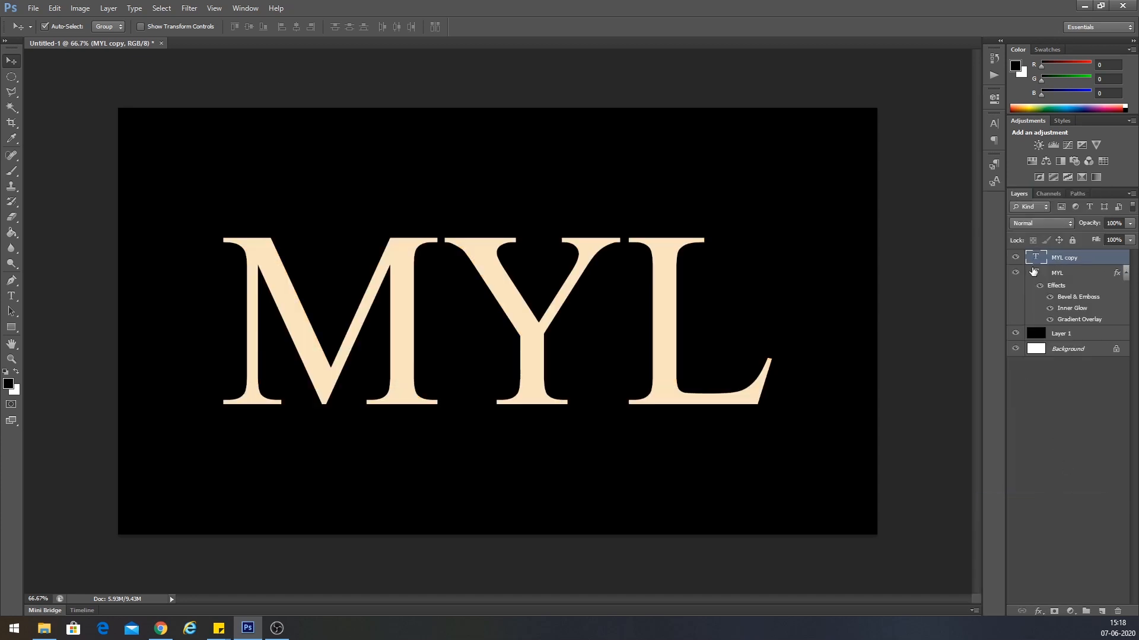
drag(1061, 266, 1066, 326)
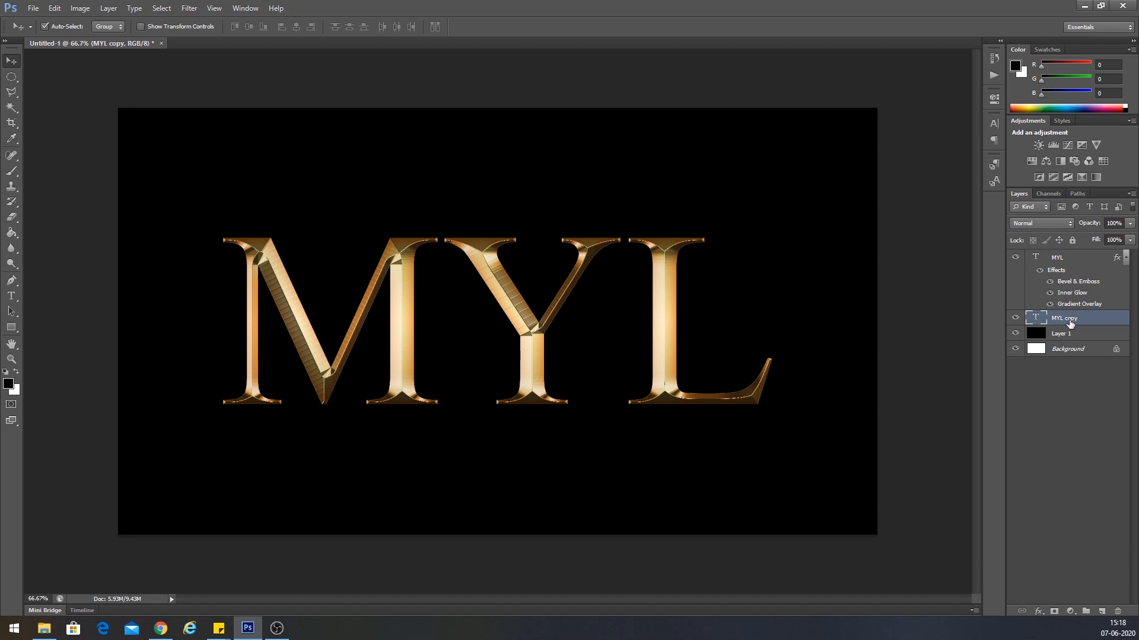
Add a 3 px Stroke positioned Outside to the MYL copy layer.
right_click(1069, 321)
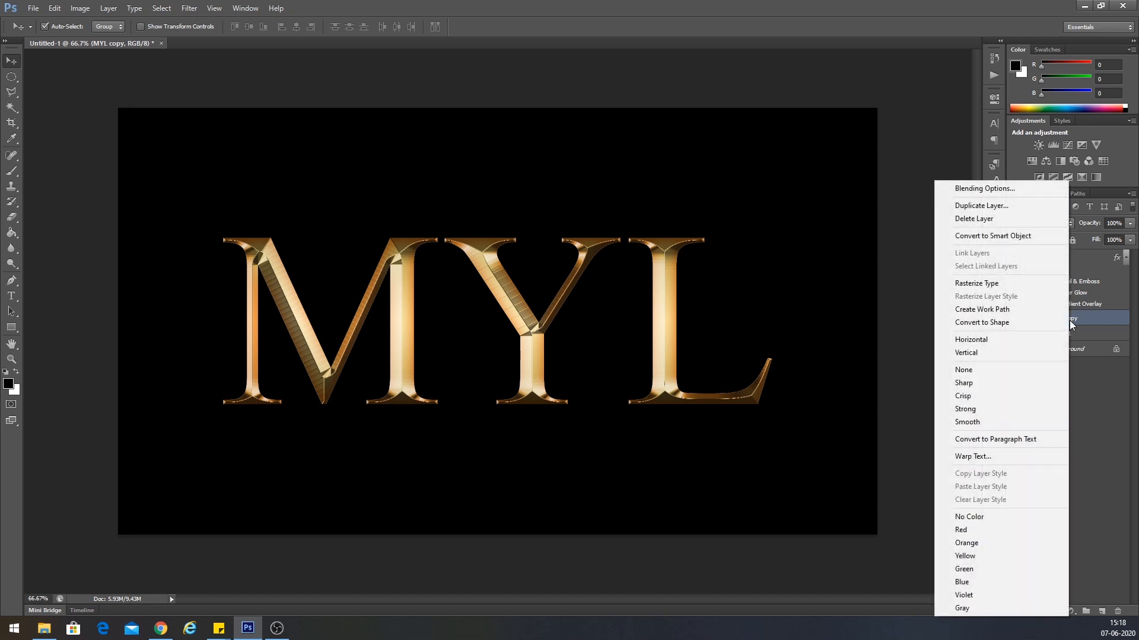
click(995, 190)
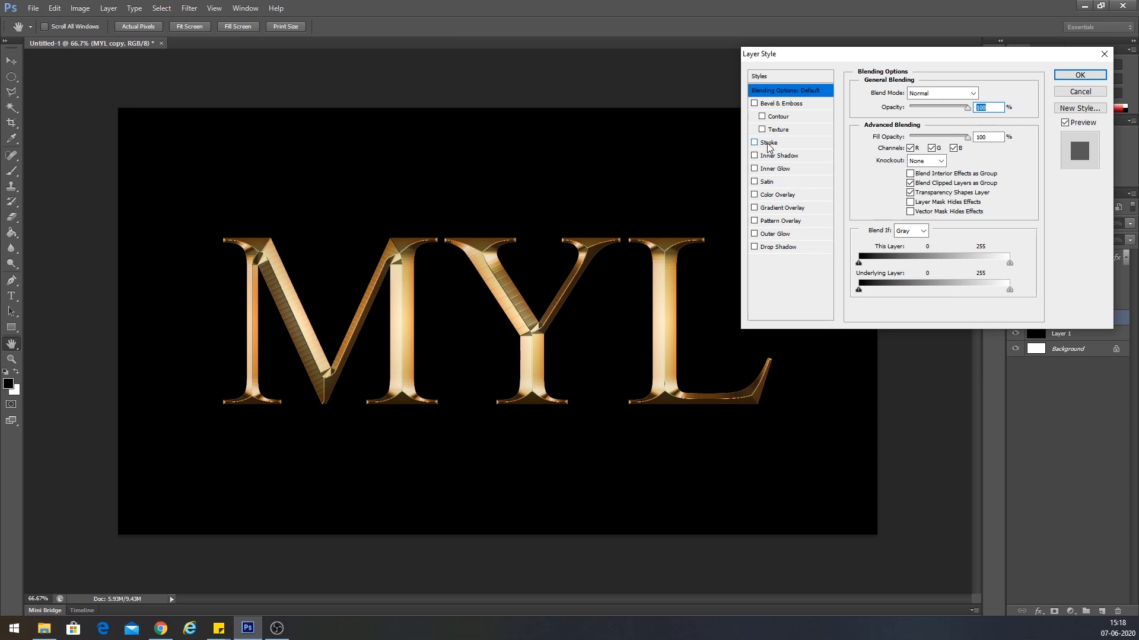
click(769, 145)
click(928, 111)
click(928, 112)
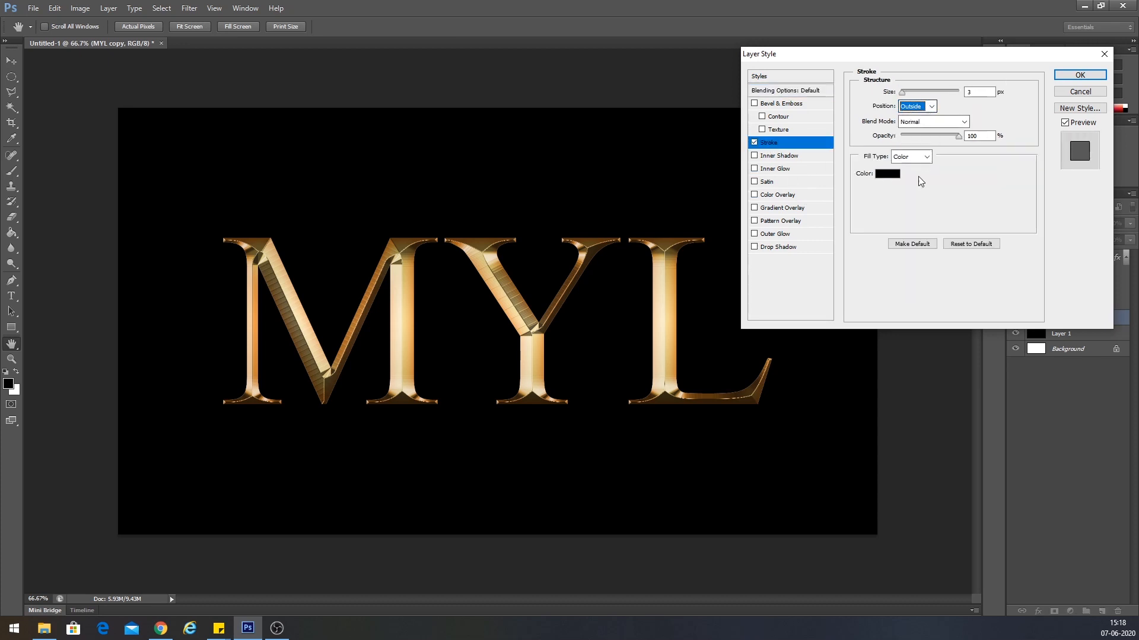
click(887, 173)
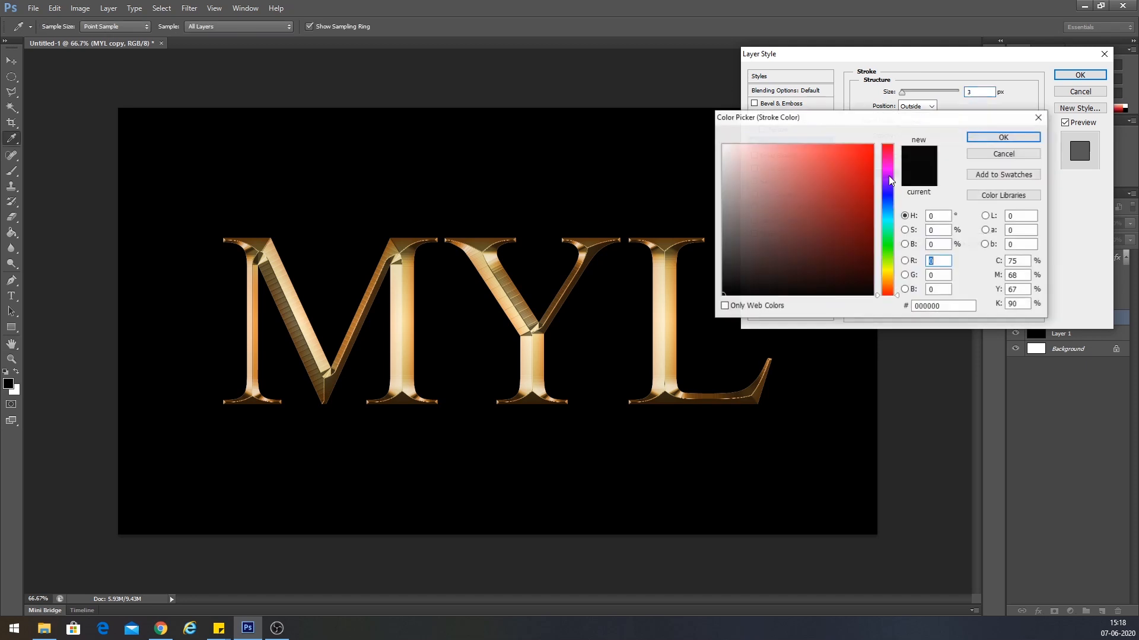
click(889, 277)
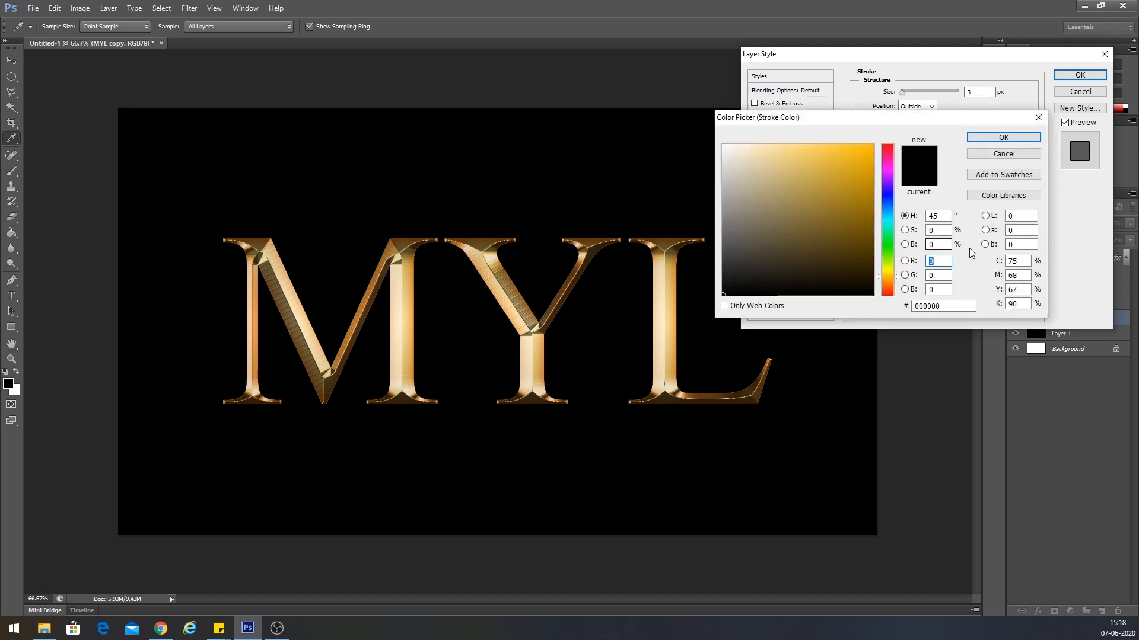
click(1003, 154)
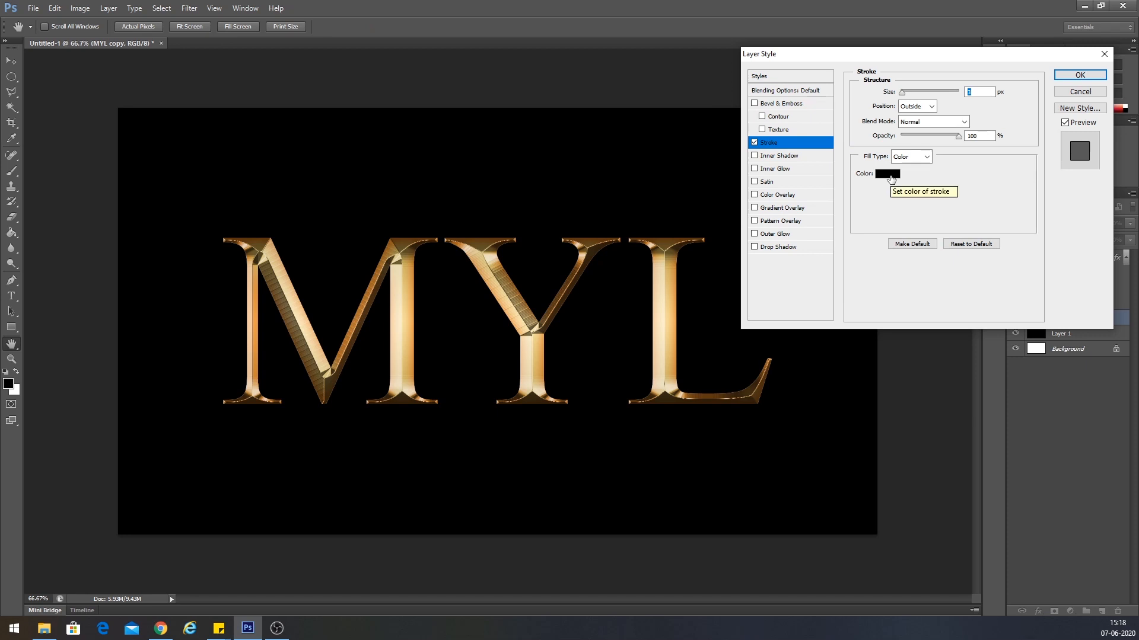
Change the MYL copy layer's stroke fill type to Gradient.
click(926, 157)
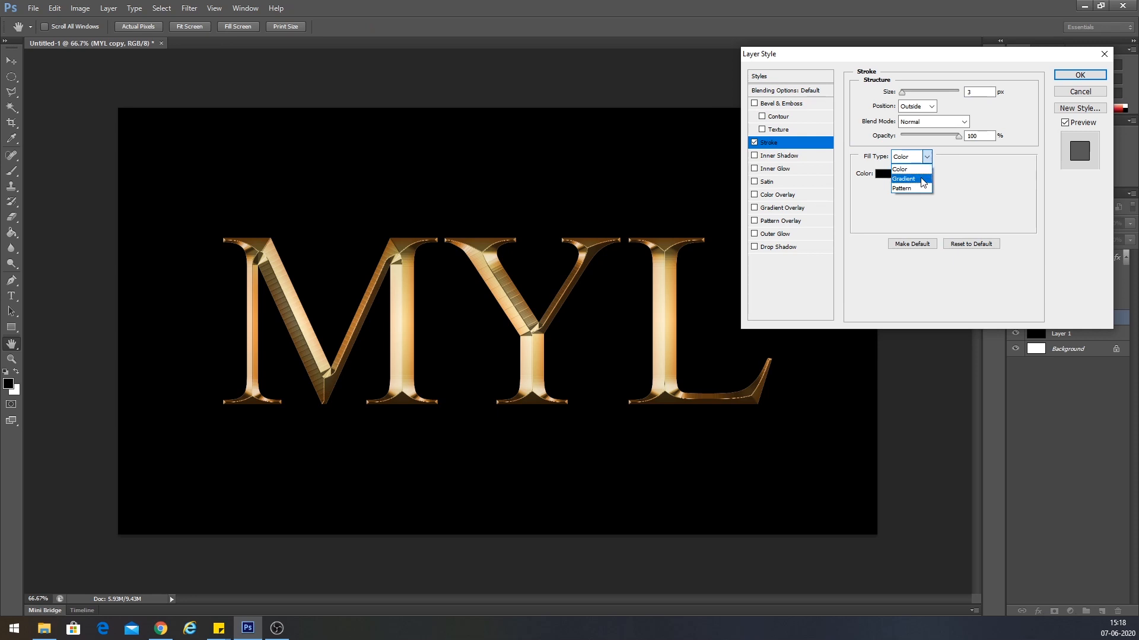
click(922, 178)
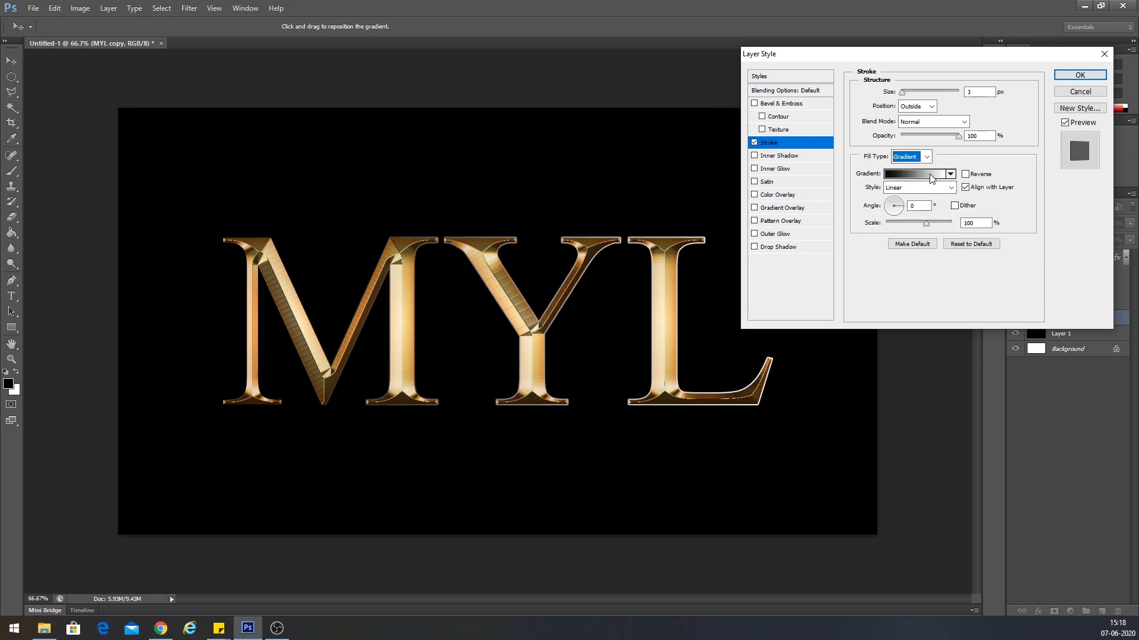
Apply the saved GOLD gradient preset to the MYL copy layer's stroke and set its gradient style to Reflected.
click(920, 174)
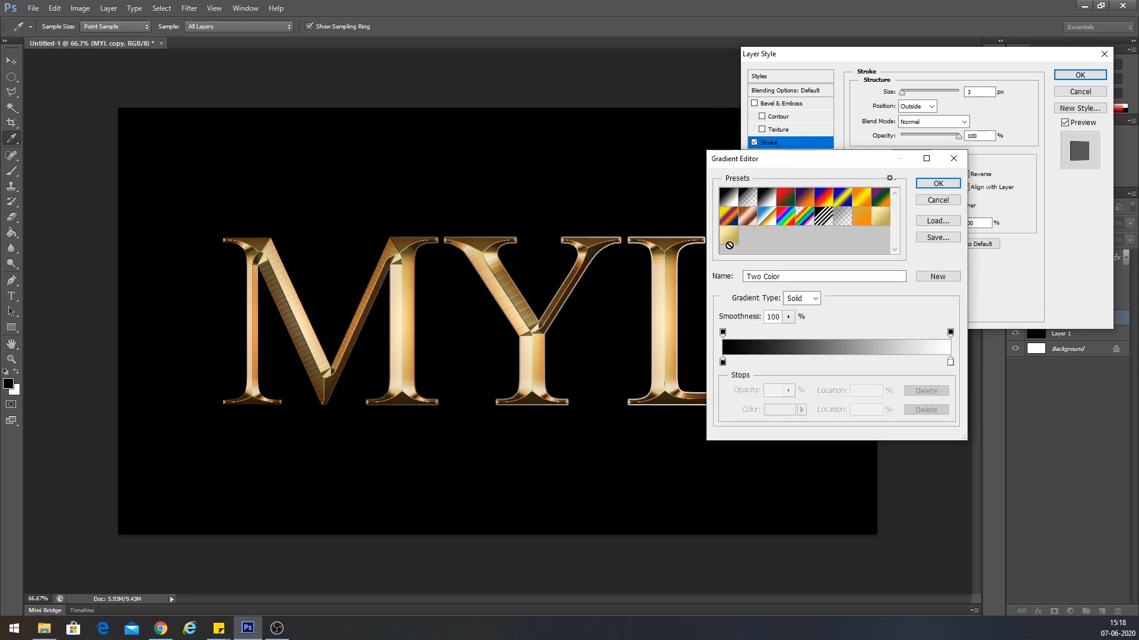
click(729, 243)
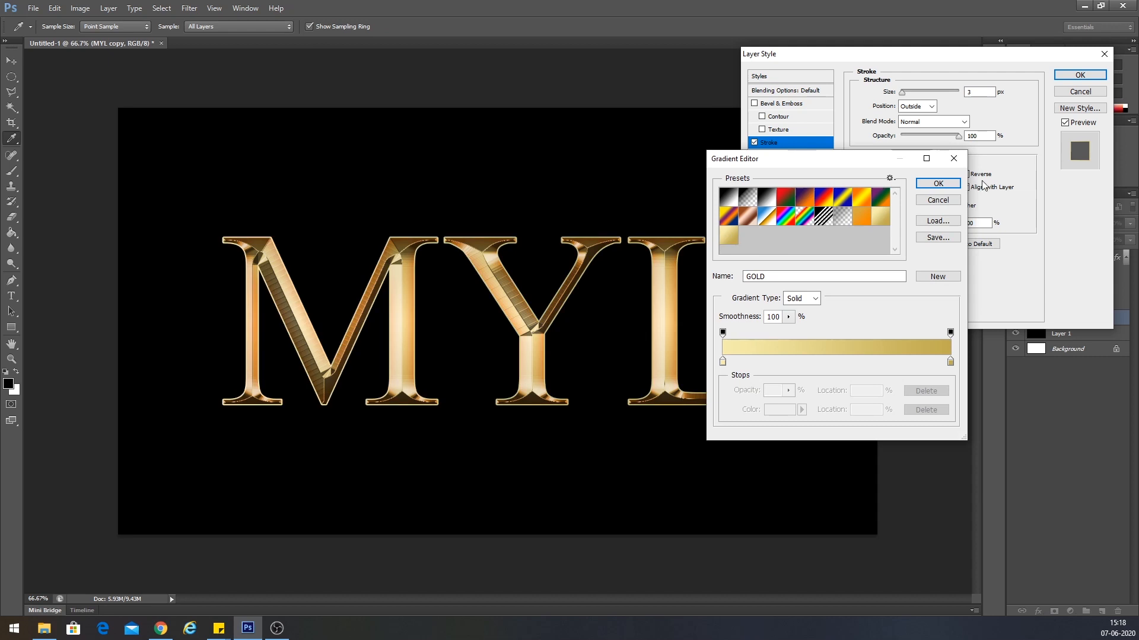
click(939, 185)
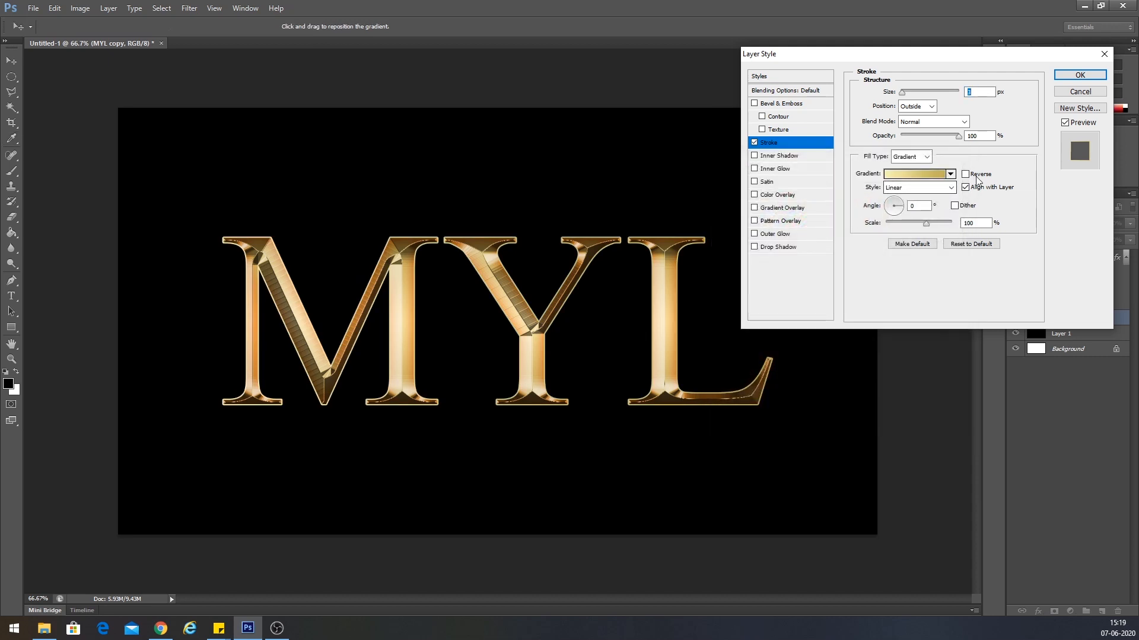
click(936, 188)
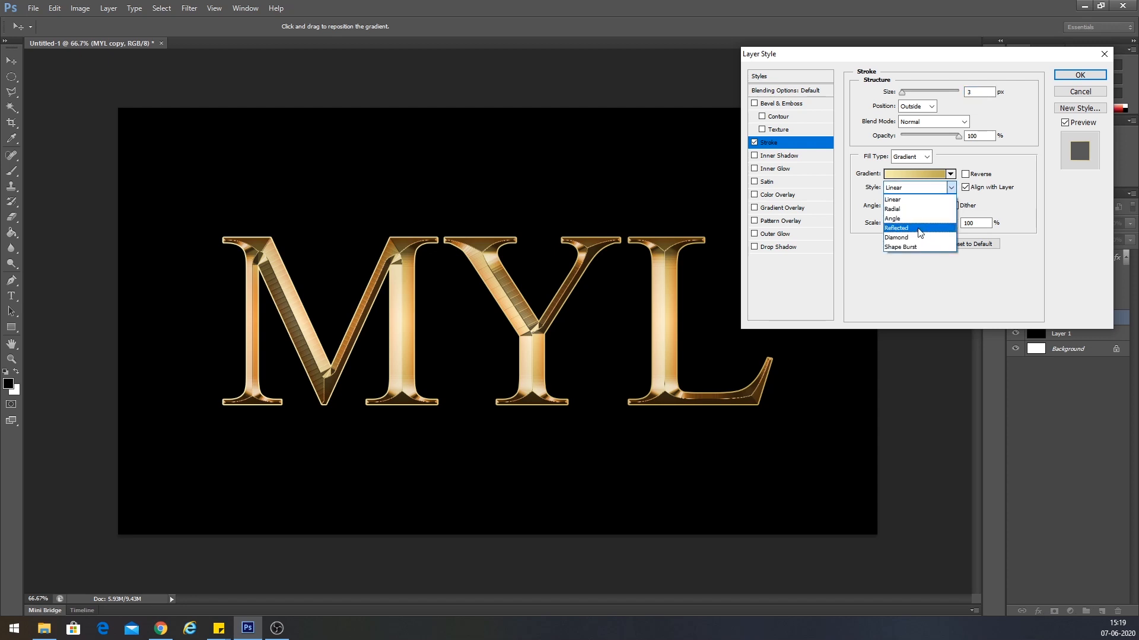
click(920, 232)
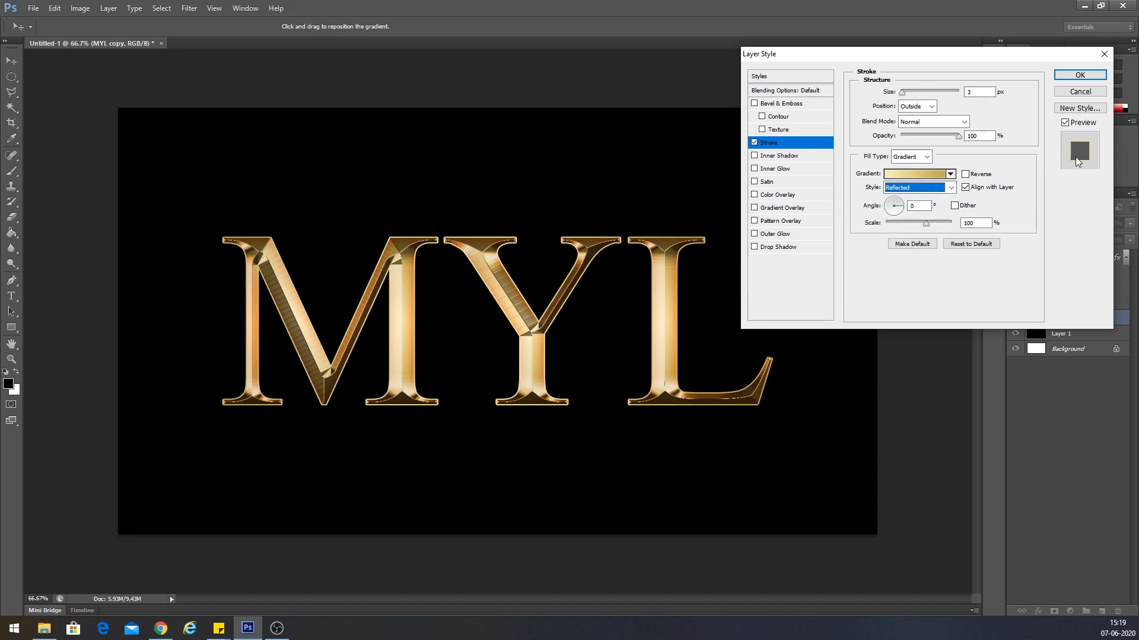
Widen the MYL copy layer's gradient stroke to about 9 px.
drag(903, 96, 907, 96)
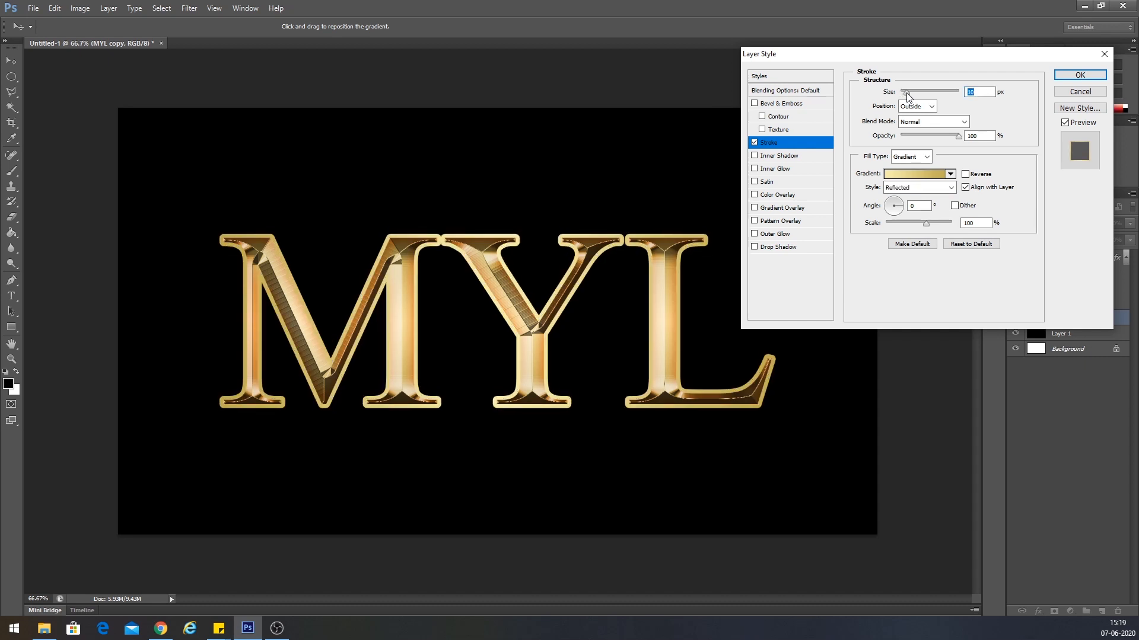
drag(907, 93, 906, 94)
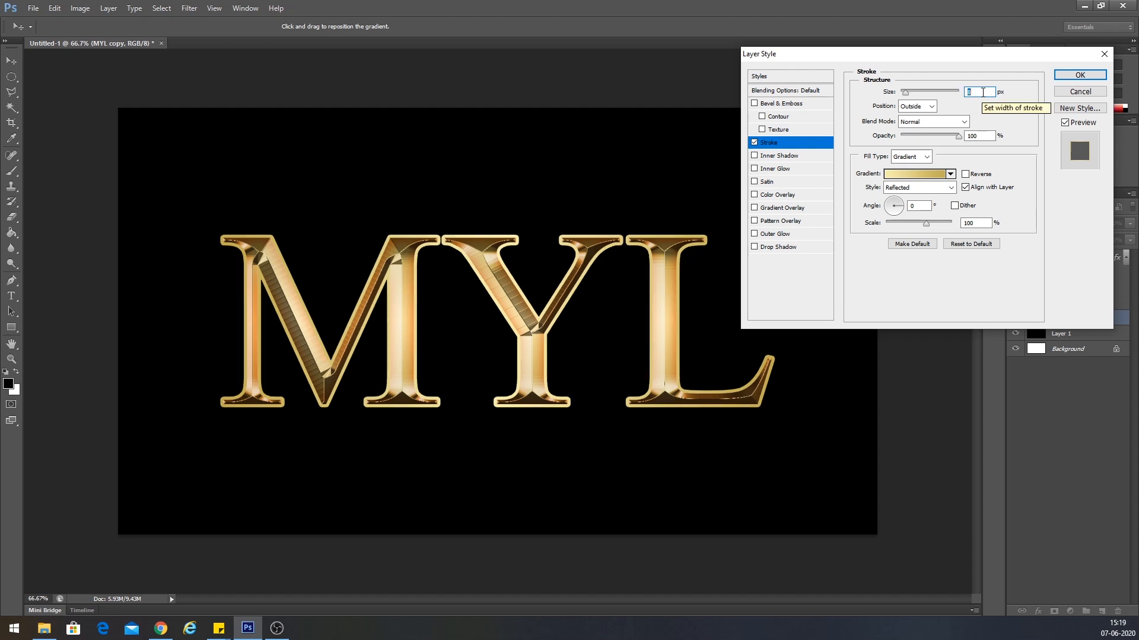
double_click(983, 92)
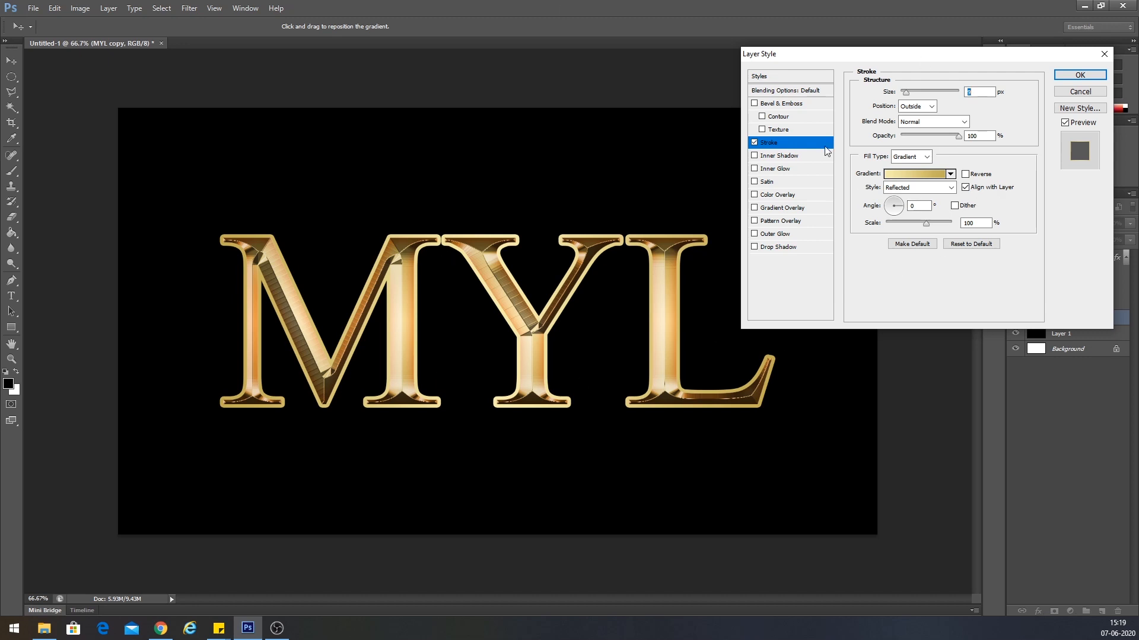
Add Bevel & Emboss to the MYL copy layer with the Ring - Double gloss contour.
click(787, 106)
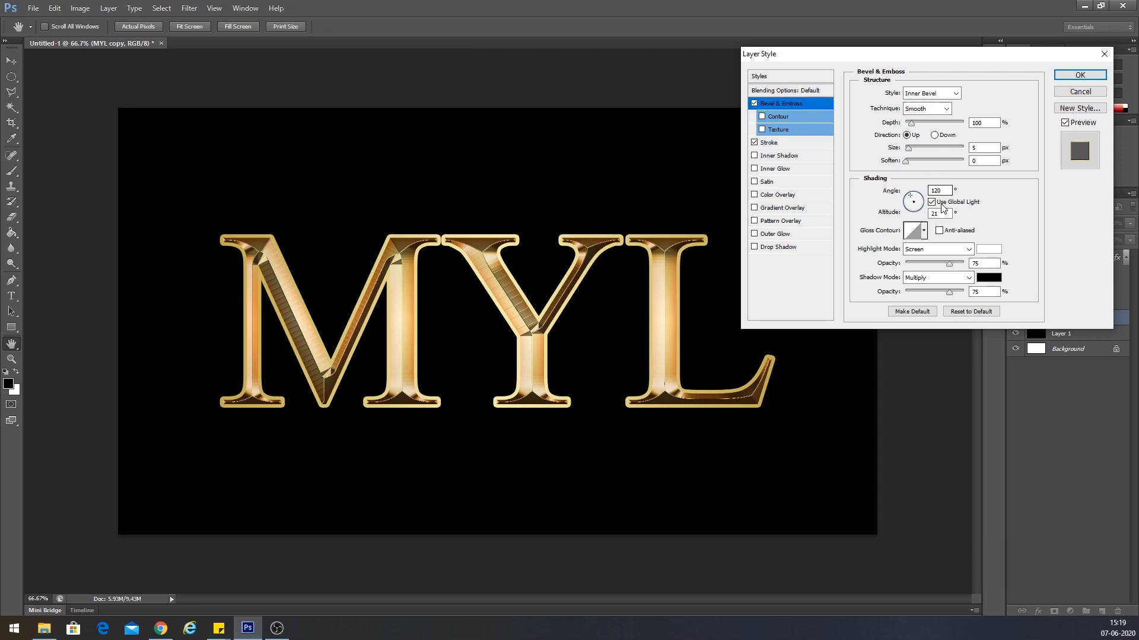
click(924, 231)
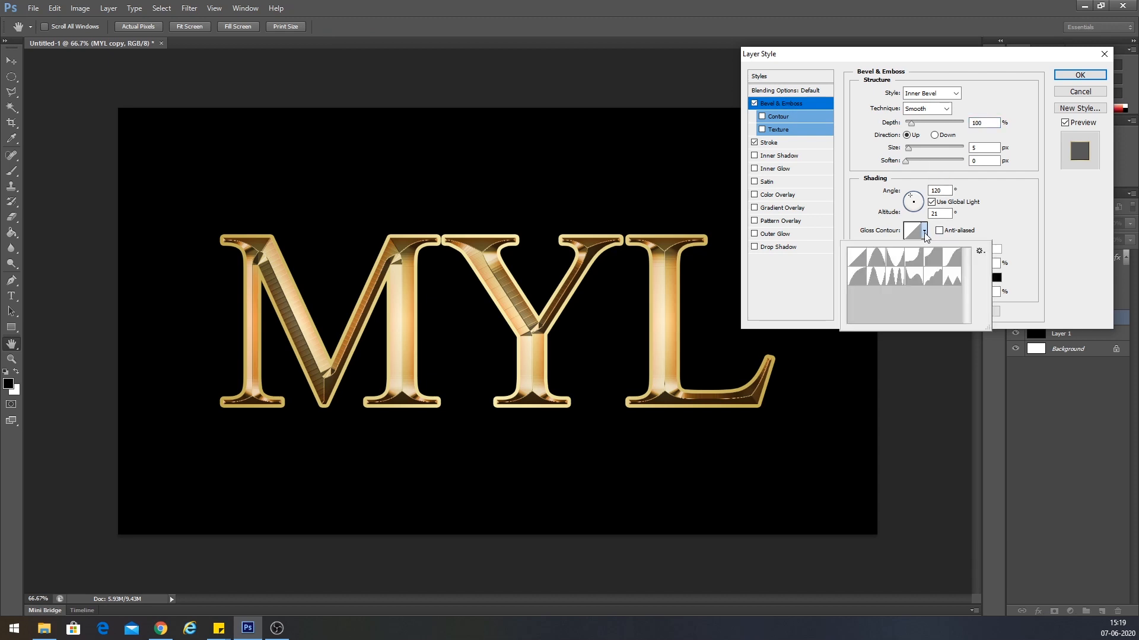
click(895, 284)
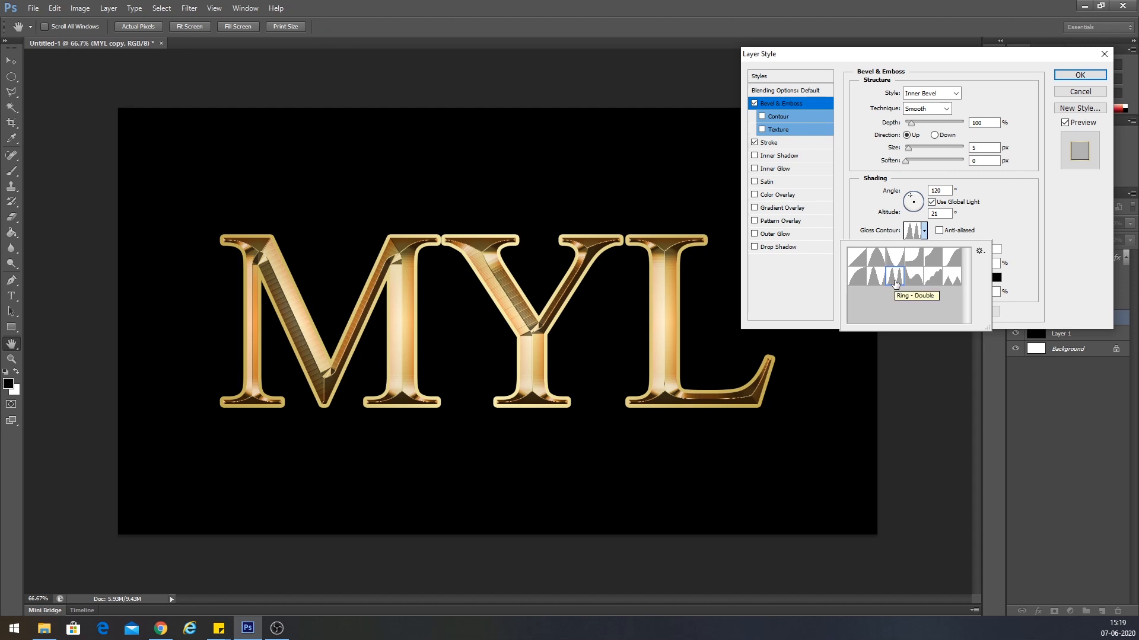
click(1015, 201)
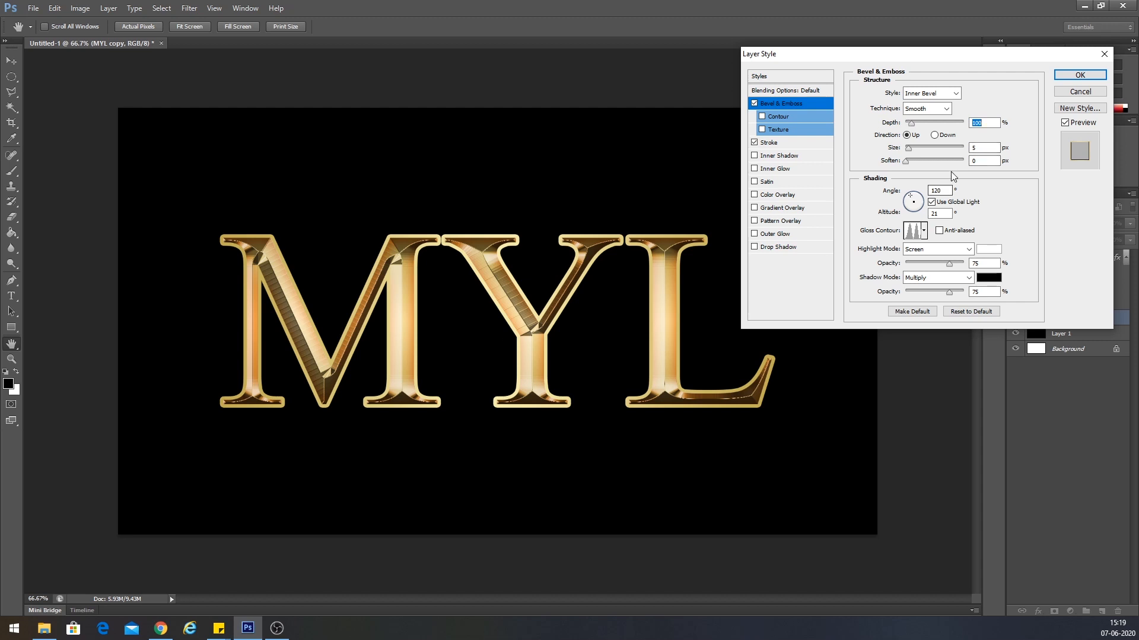
Set the copy's bevel to the Stroke Emboss style with the Chisel Hard technique and a size of about 9 px.
click(937, 109)
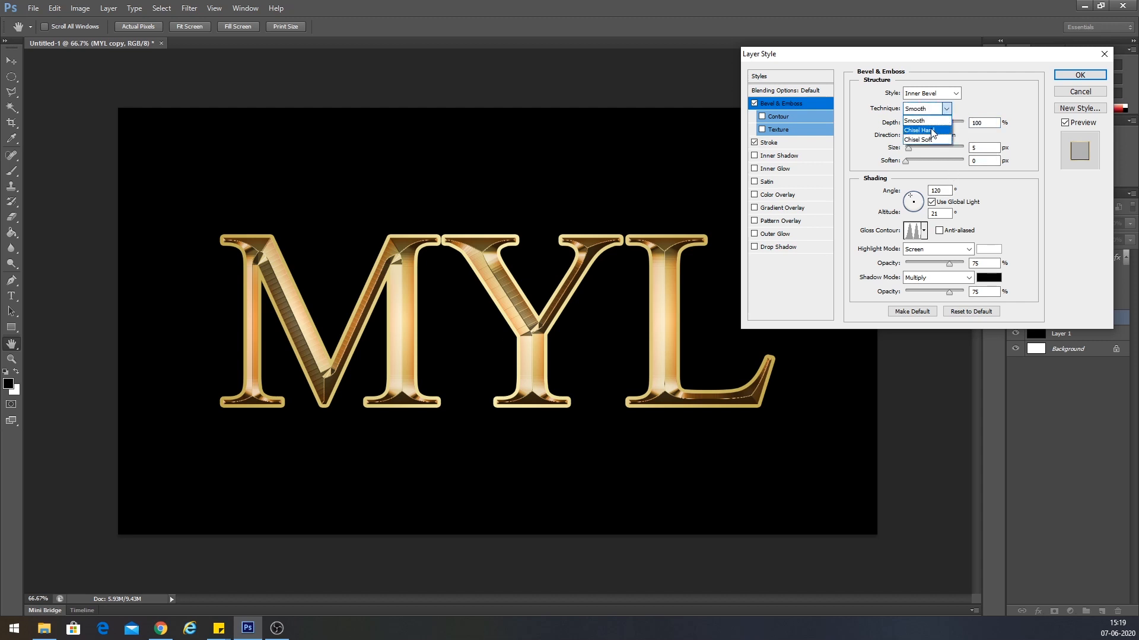
click(933, 130)
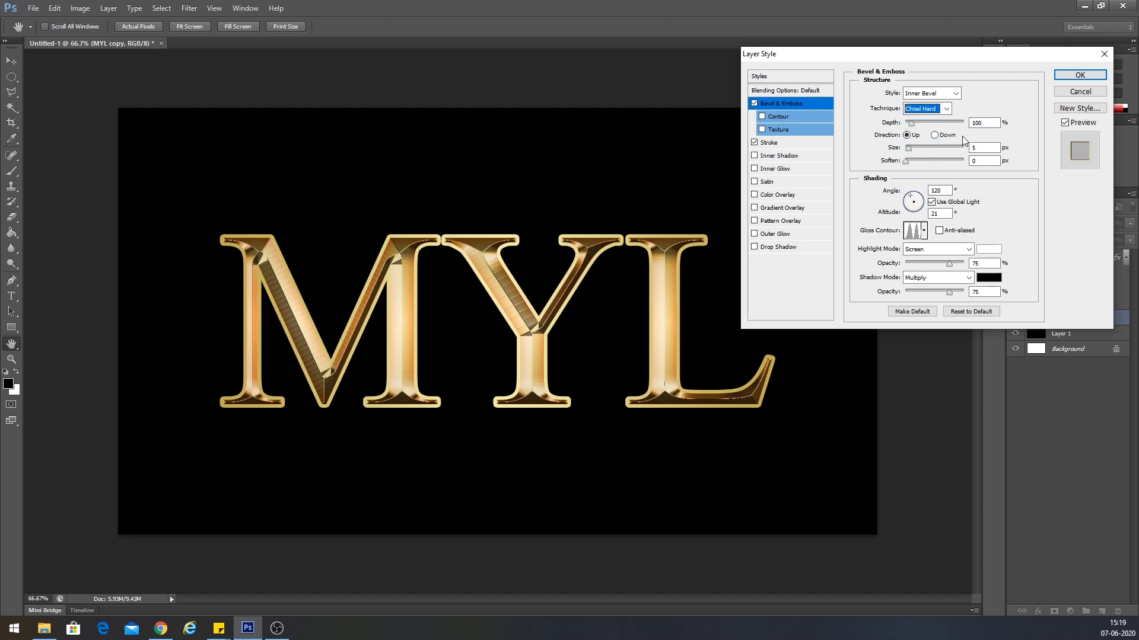
click(910, 149)
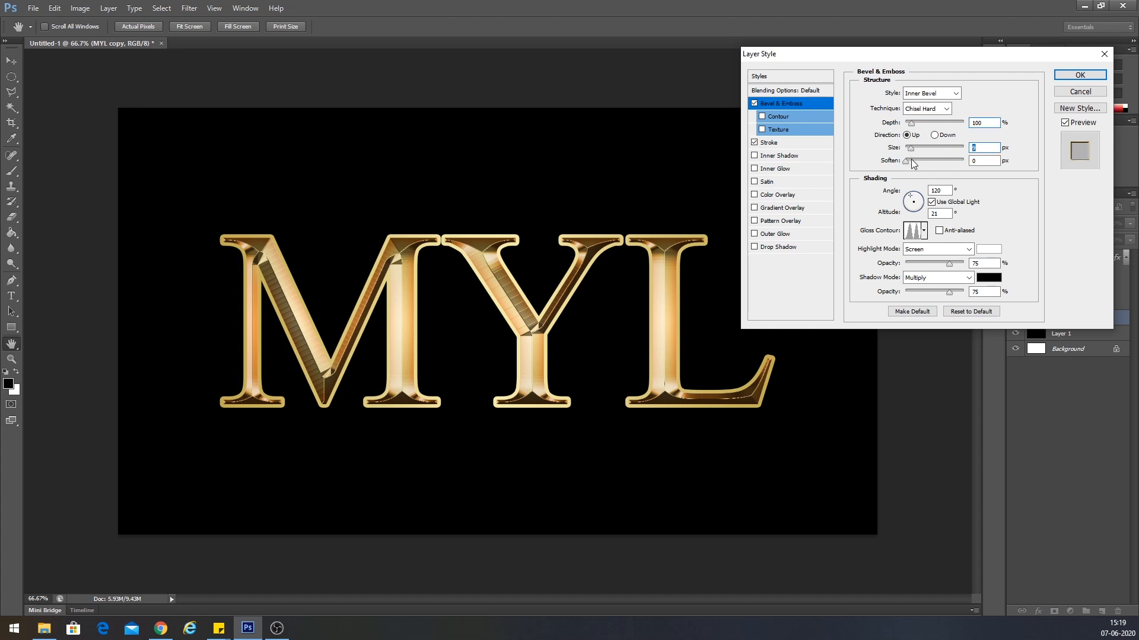
click(954, 93)
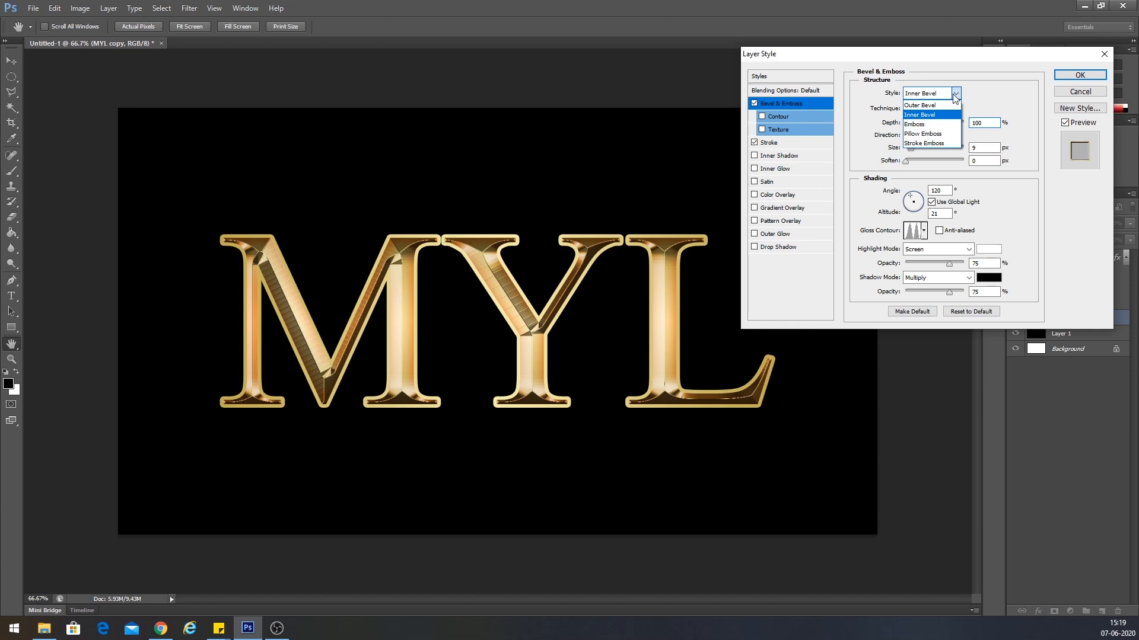
click(939, 143)
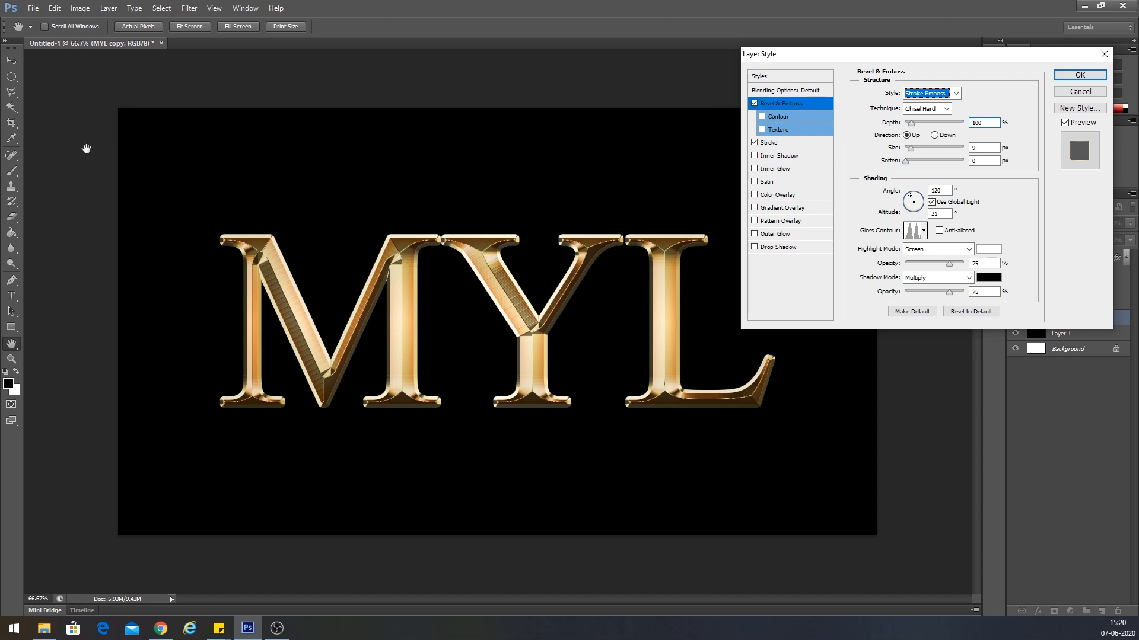
Fine-tune the stroke emboss size to about 8 px and apply the layer style.
drag(911, 149, 913, 153)
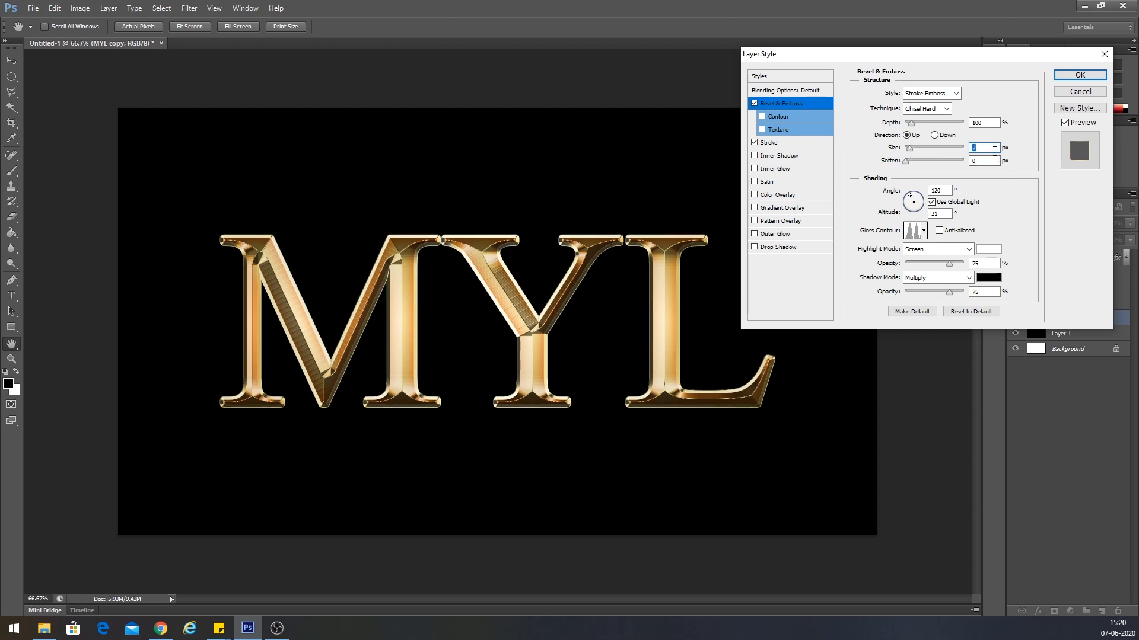
key(Down)
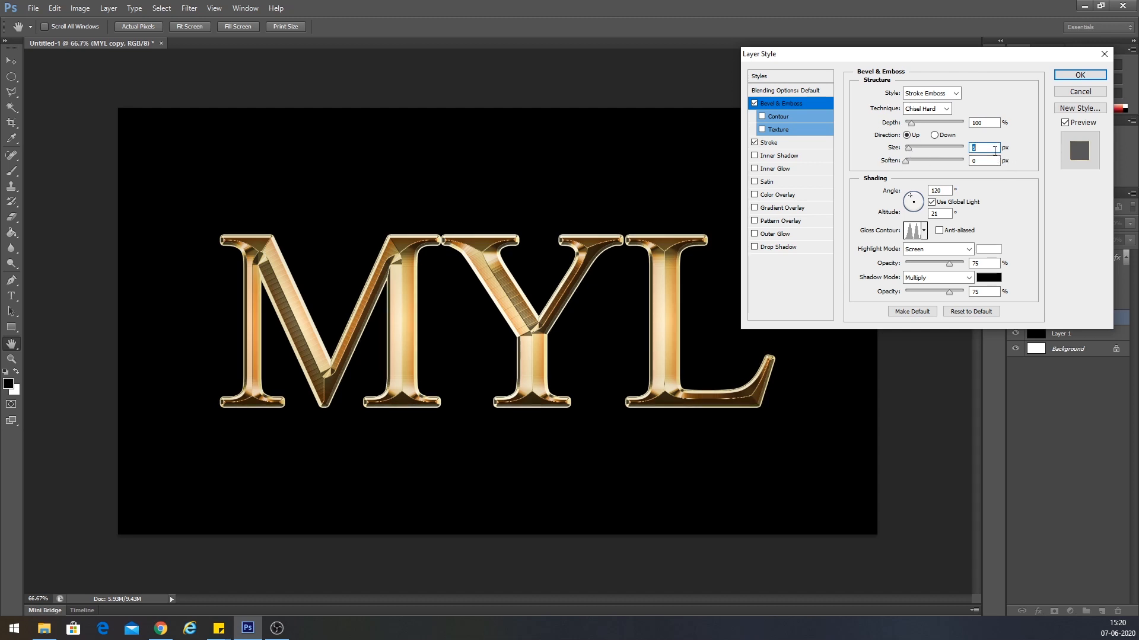
key(Up)
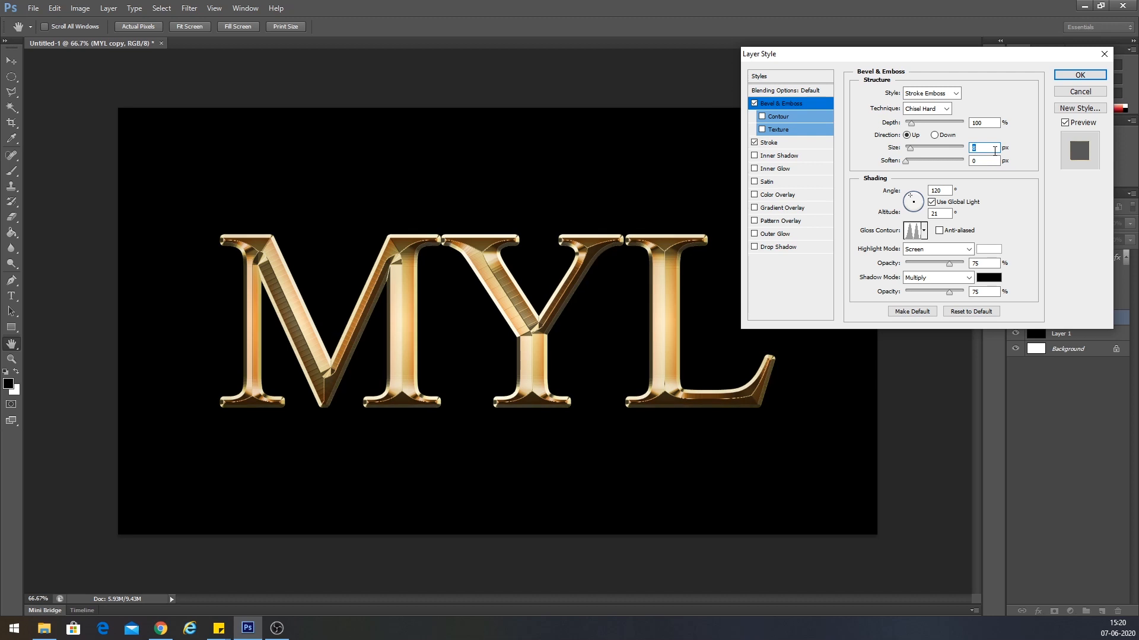
key(Down)
key(Up)
click(1065, 79)
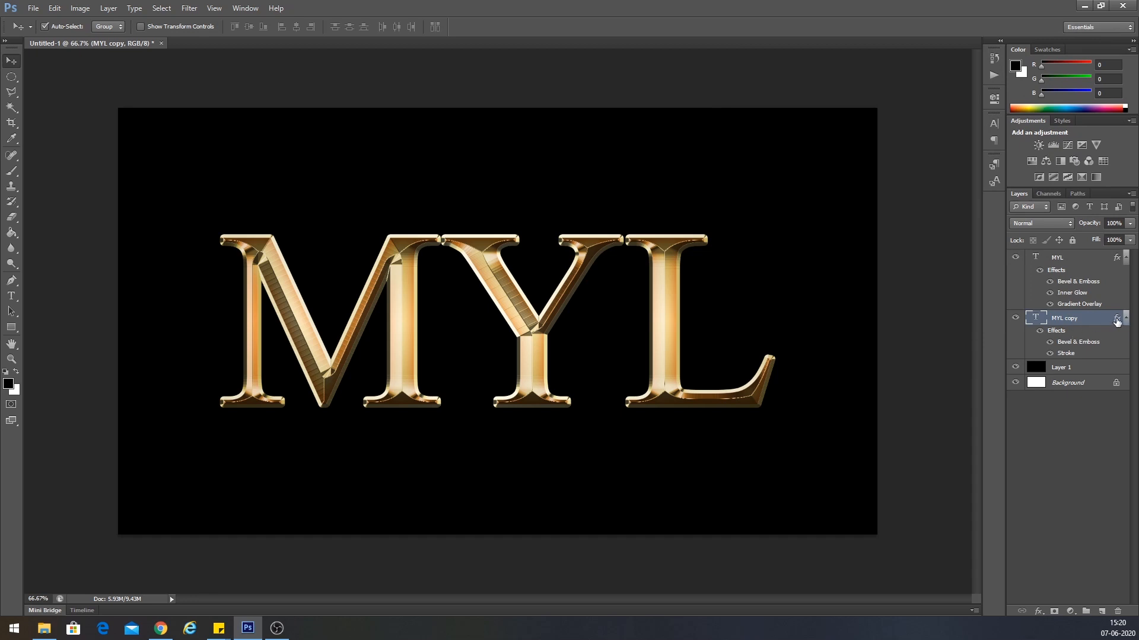
Add an Outer Glow to the MYL copy layer and open its glow colour for editing.
double_click(1117, 321)
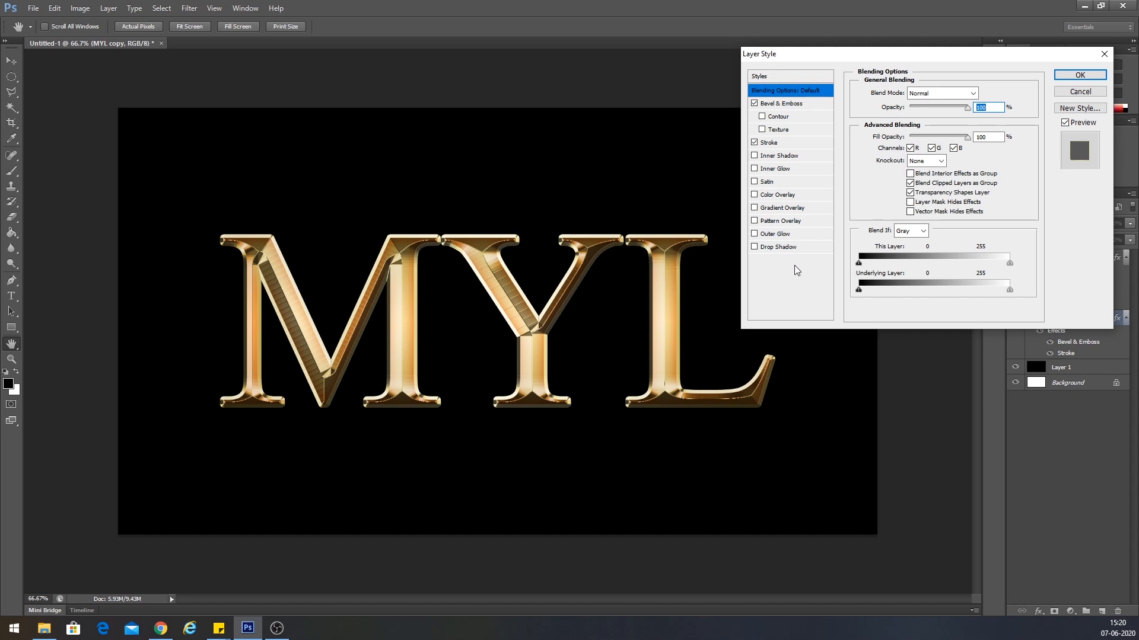
click(772, 235)
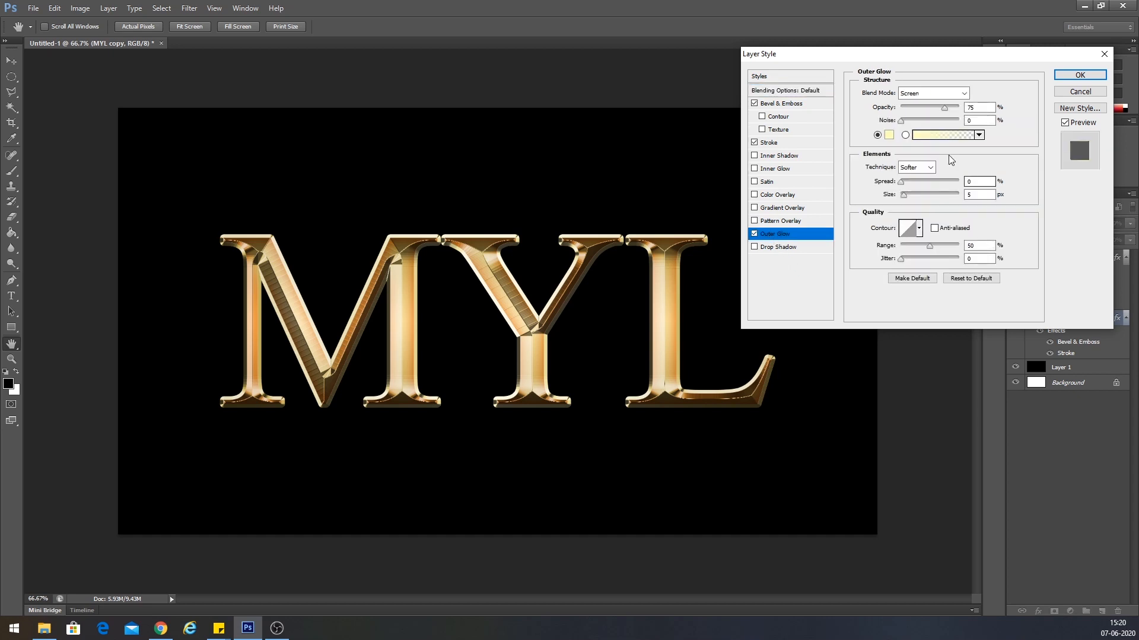
click(772, 236)
click(888, 136)
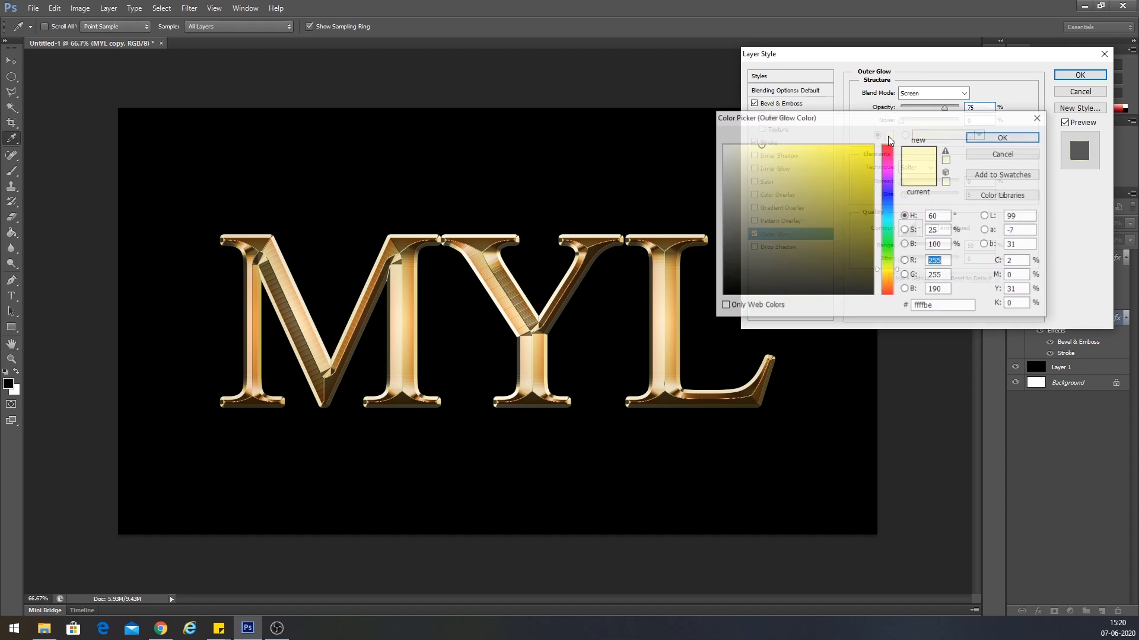
Try a golden orange of about #e39a0e as the outer glow colour.
click(887, 282)
click(858, 231)
click(838, 193)
click(889, 279)
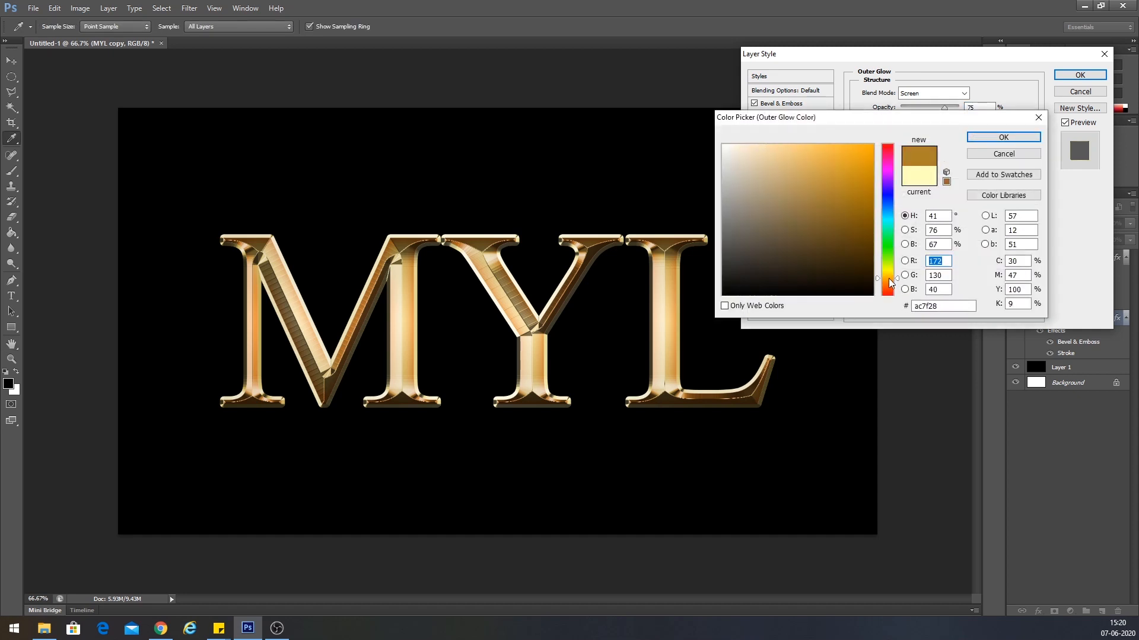
click(888, 274)
click(887, 279)
click(847, 179)
drag(847, 178, 864, 162)
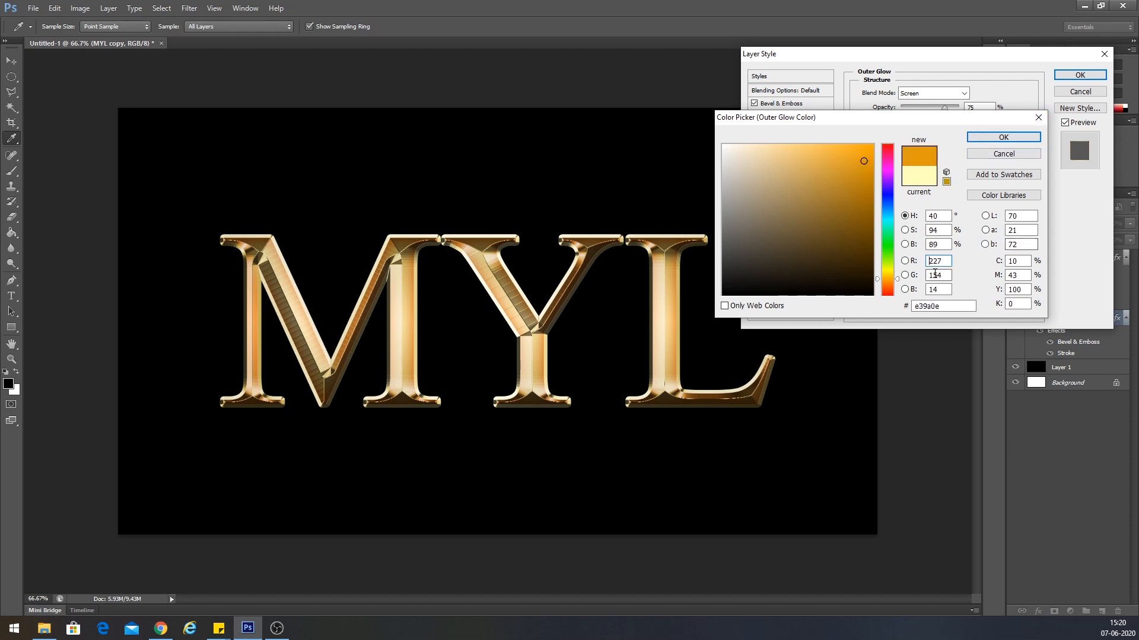
Set the outer glow's colour to RGB 232, 128, 31 and its size to about 62 px, and apply the layer style.
drag(944, 261, 892, 270)
text(232)
text(128)
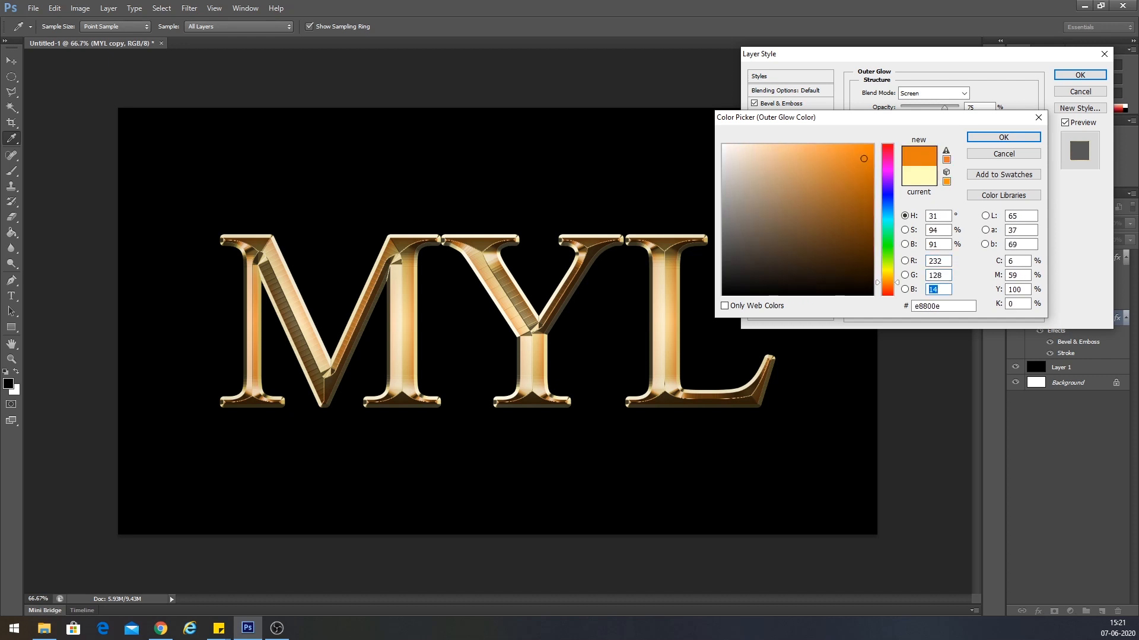
text(31)
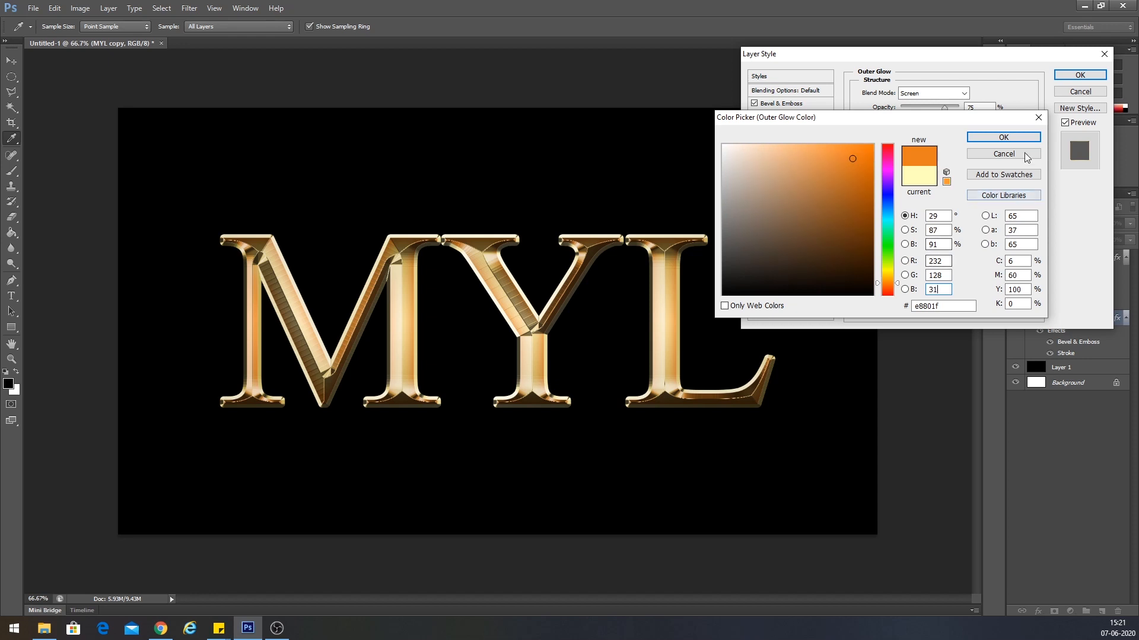
click(1003, 137)
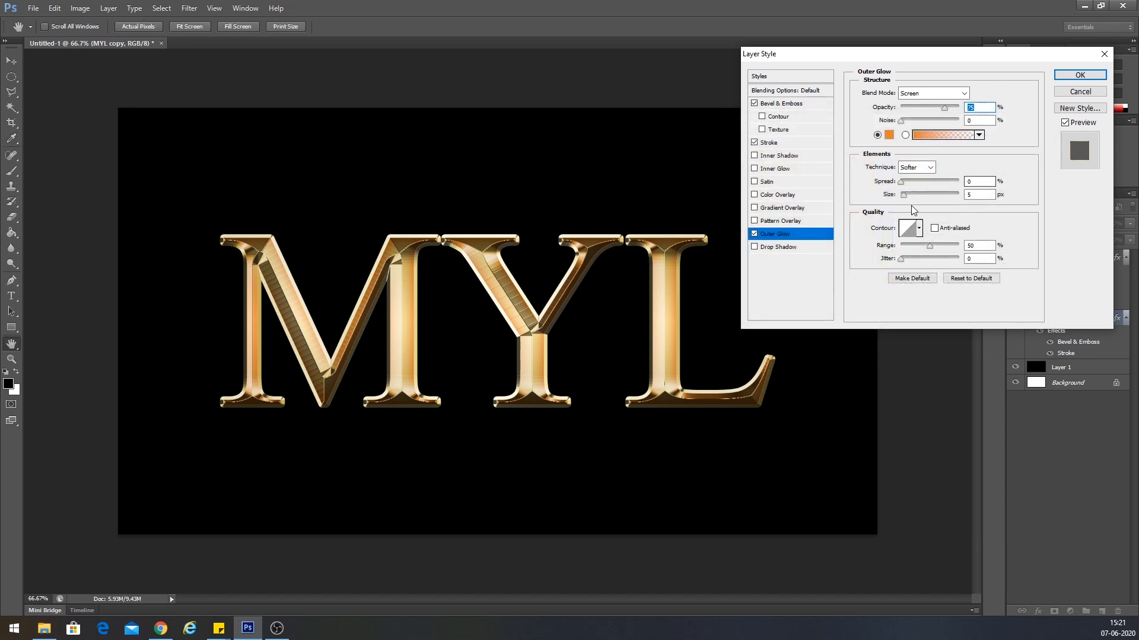
mouse_move(902, 195)
mouse_down()
mouse_move(929, 203)
mouse_move(919, 200)
mouse_up()
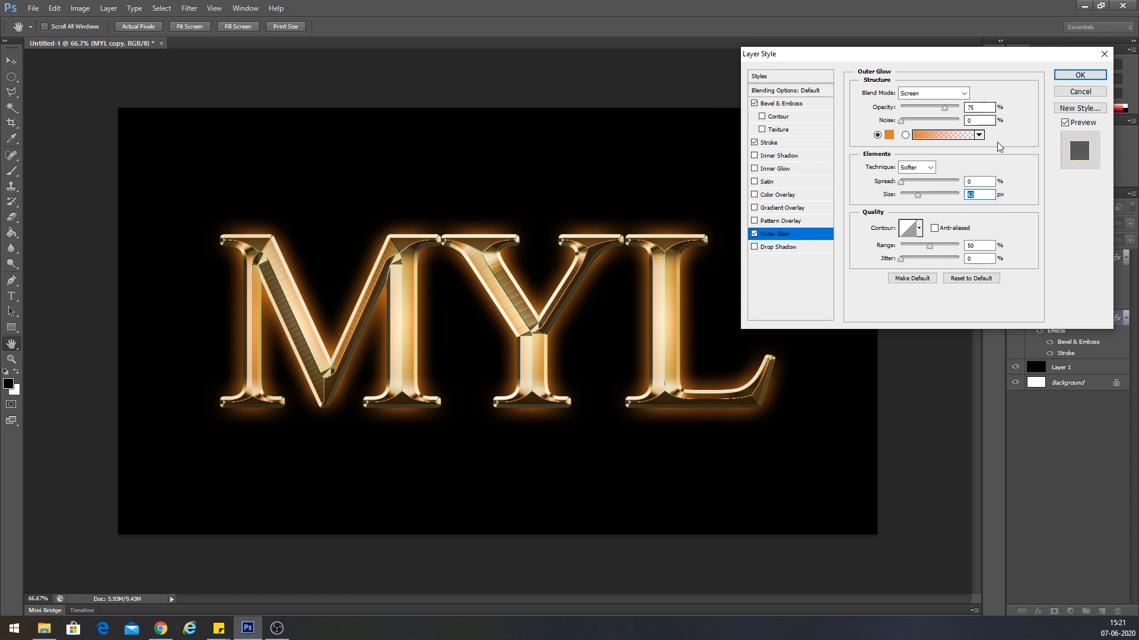
click(1077, 76)
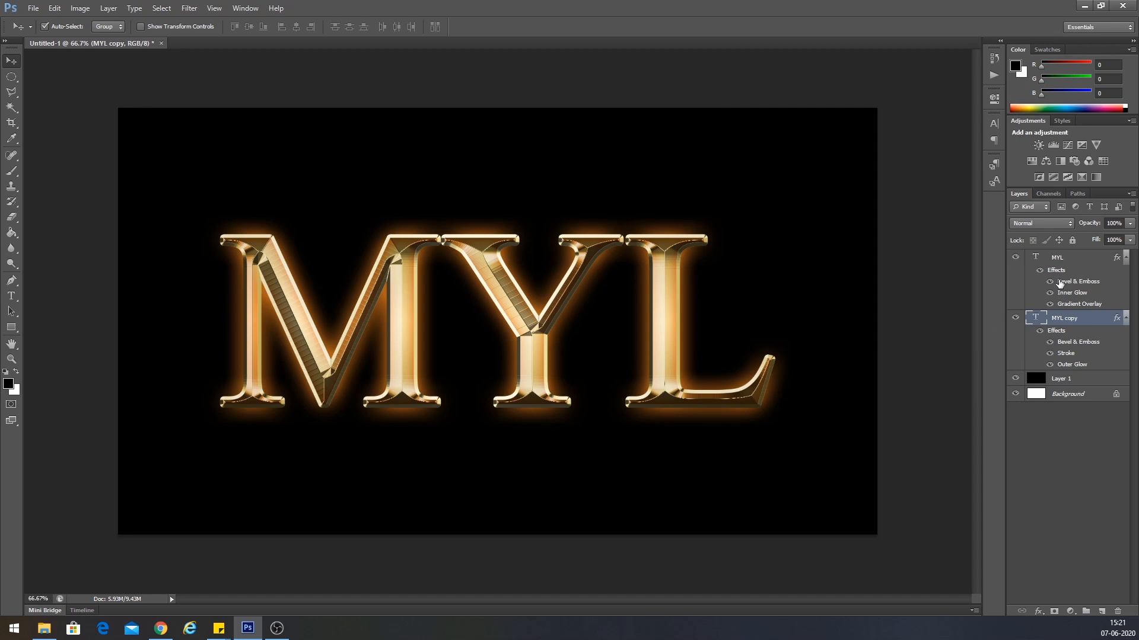
Create a new empty layer and move it above the MYL text layer.
click(1100, 612)
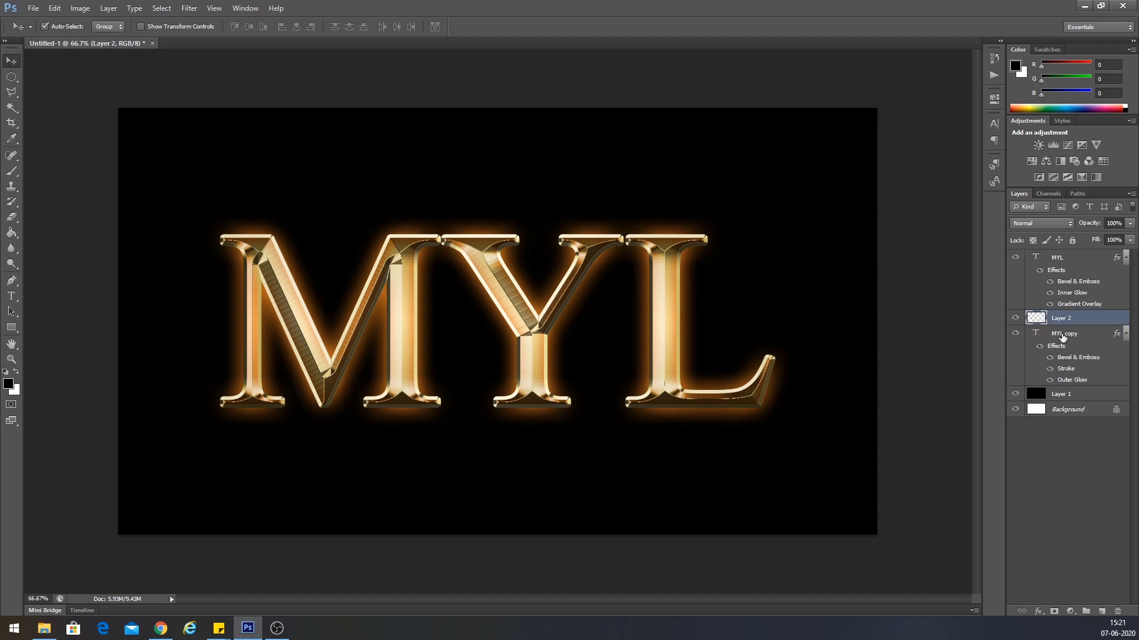
drag(1060, 325, 1060, 257)
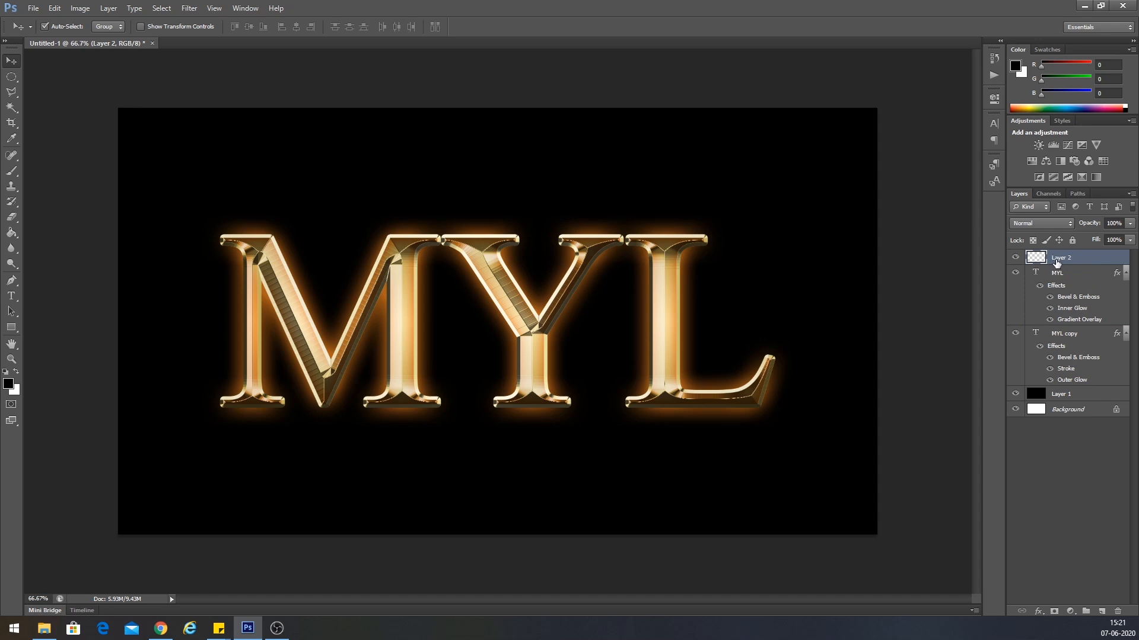
Replace the brush library with Assorted Brushes and choose the 25 px X-shaped sparkle tip for the Brush tool.
key(b)
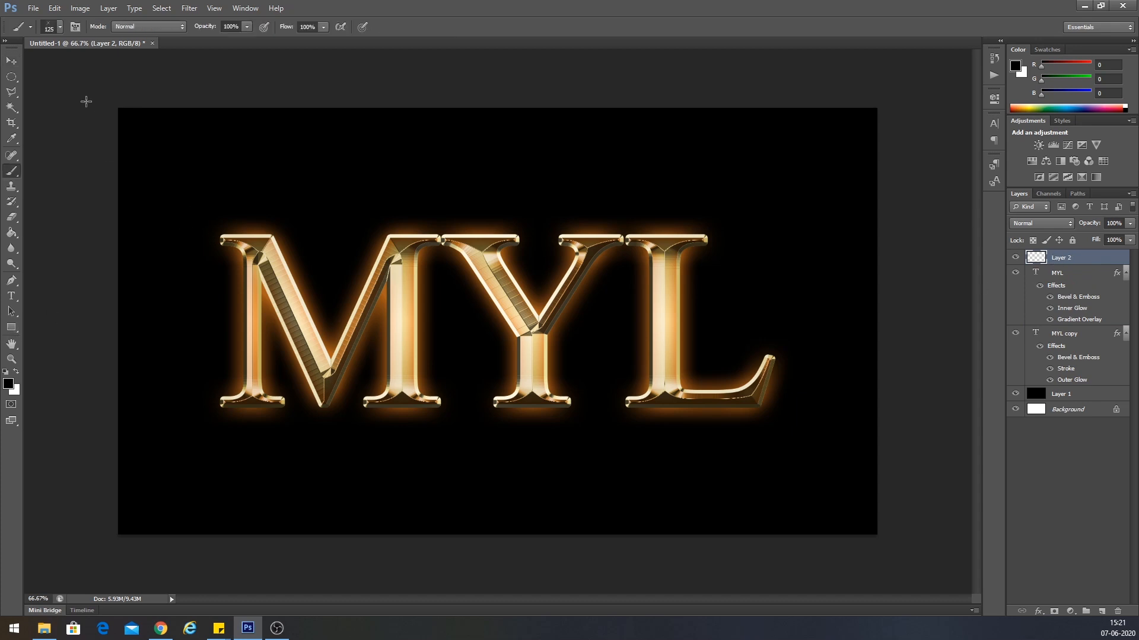
click(60, 27)
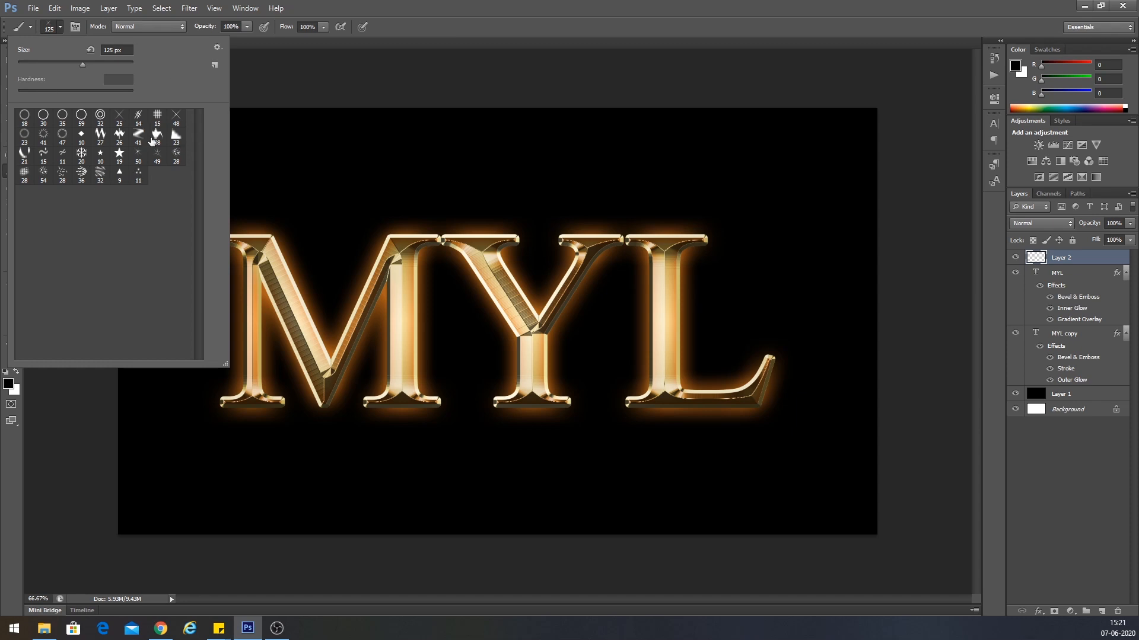
click(217, 47)
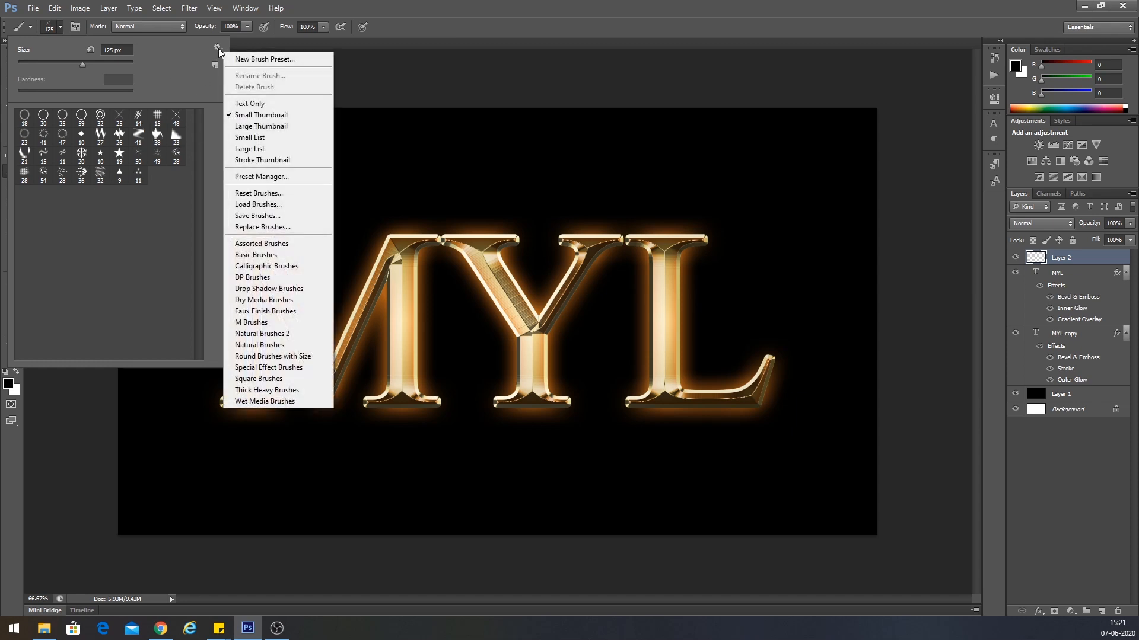
click(290, 244)
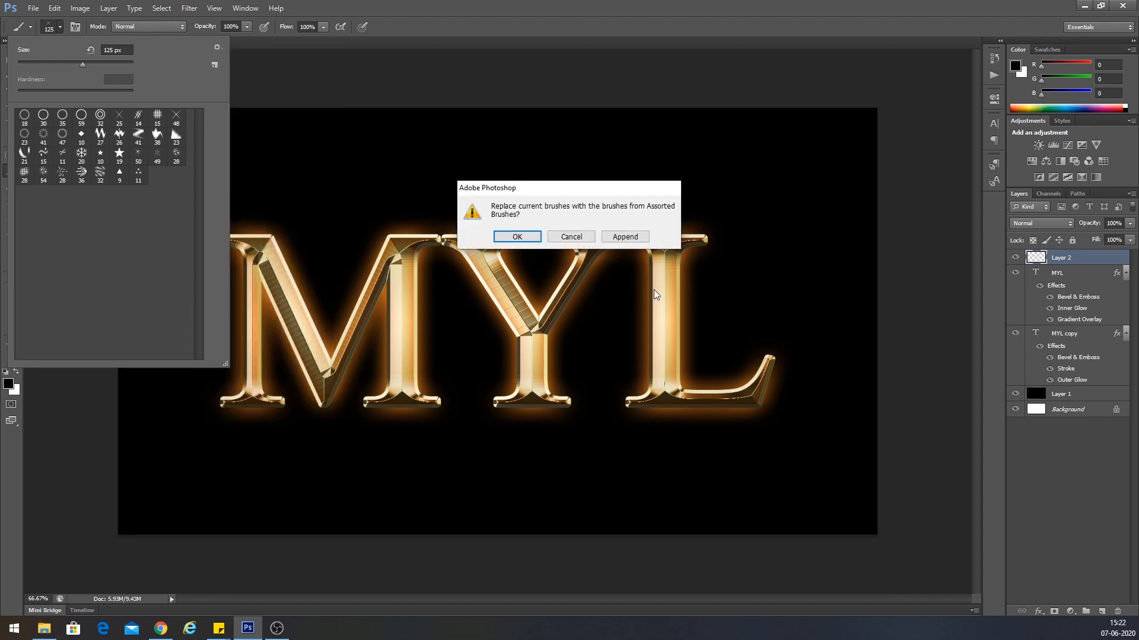
click(517, 237)
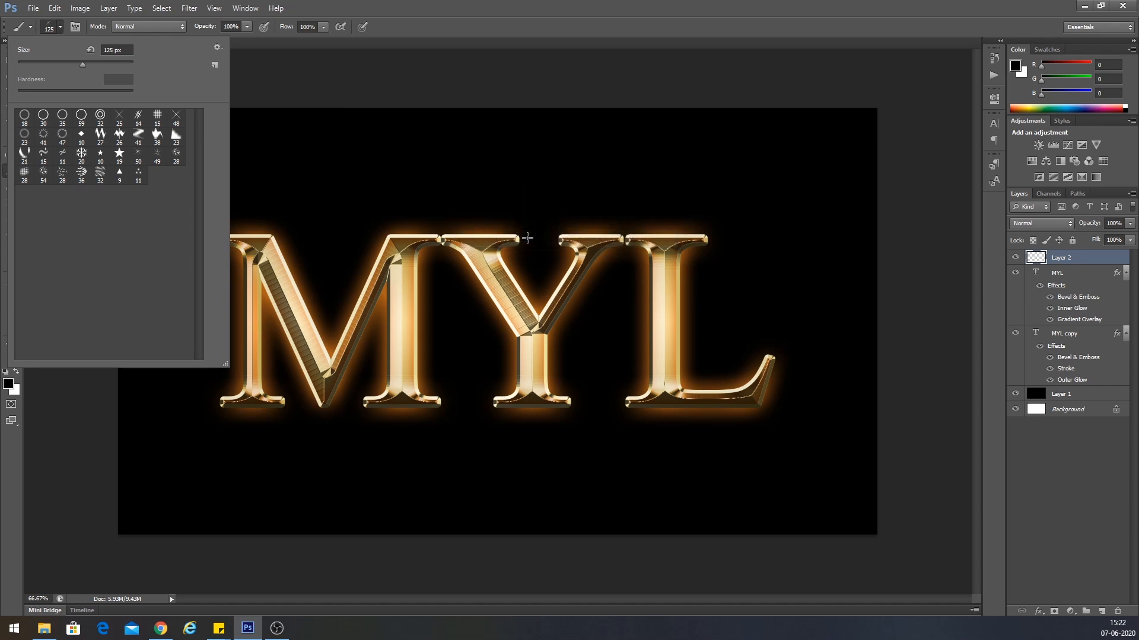
click(120, 118)
click(59, 26)
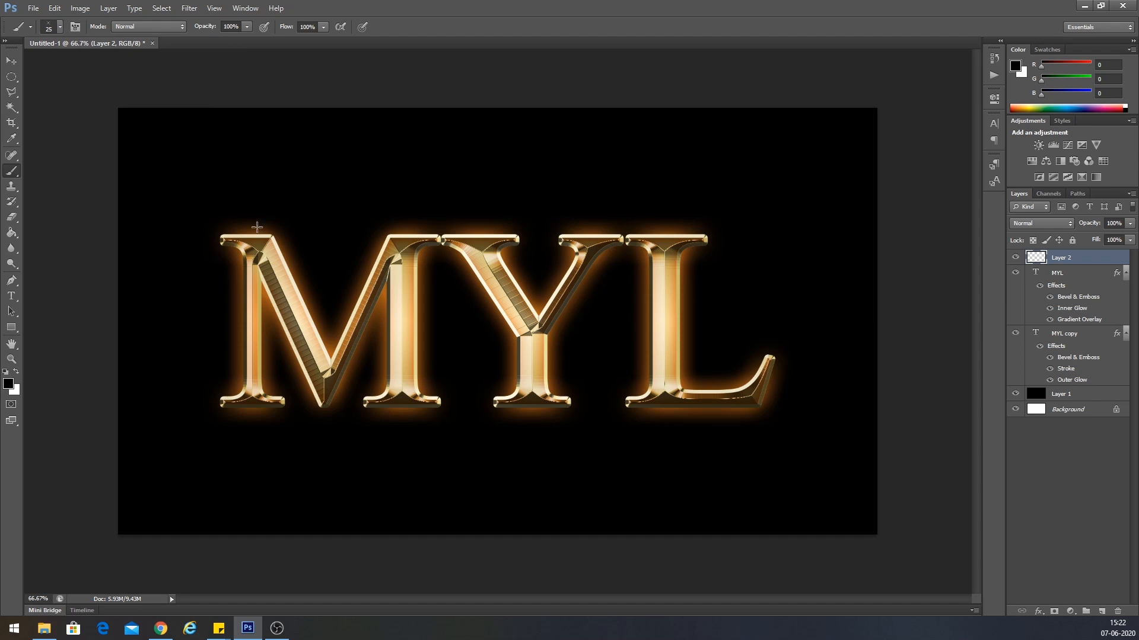
Enlarge the brush to 150 px and sample the pale cream highlight on the M's right stem as the foreground colour.
key(bracketright)
key(bracketright)
key(bracketright)
key(bracketright)
key(bracketright)
key(bracketright)
key(bracketright)
key(bracketright)
key(bracketright)
key(bracketright)
key(bracketright)
key(bracketright)
key(bracketright)
key(bracketleft)
key(bracketleft)
key(bracketleft)
key(bracketleft)
key(bracketleft)
key(bracketleft)
key(bracketleft)
key(ctrl+plus)
mouse_move(305, 224)
mouse_down()
mouse_move(715, 334)
mouse_move(647, 265)
mouse_up()
key(bracketright)
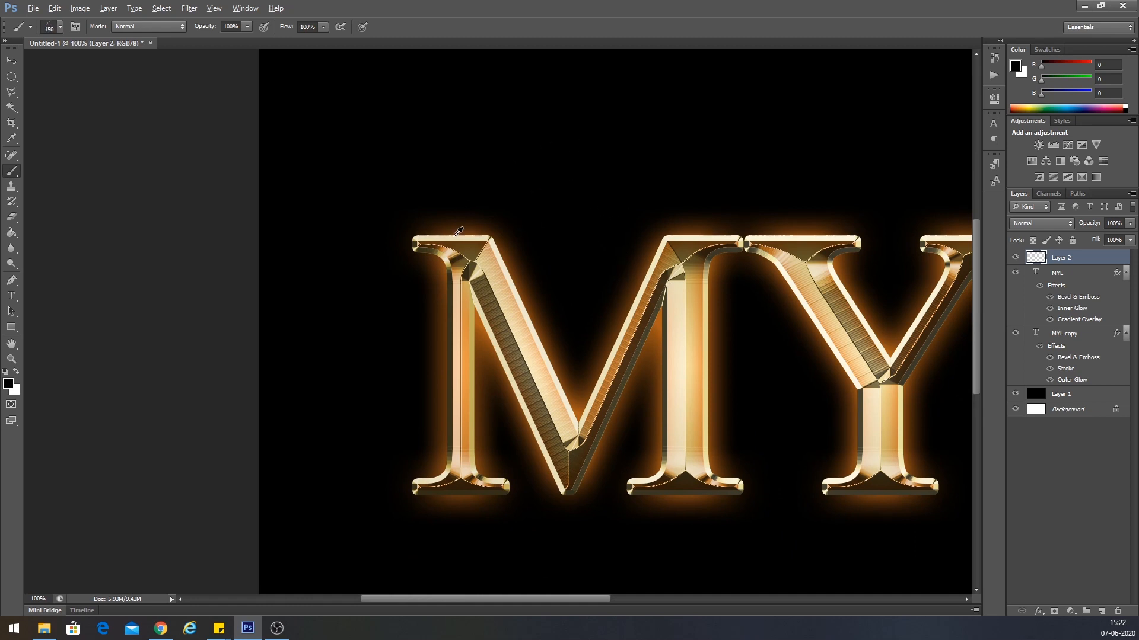
alt+click(685, 352)
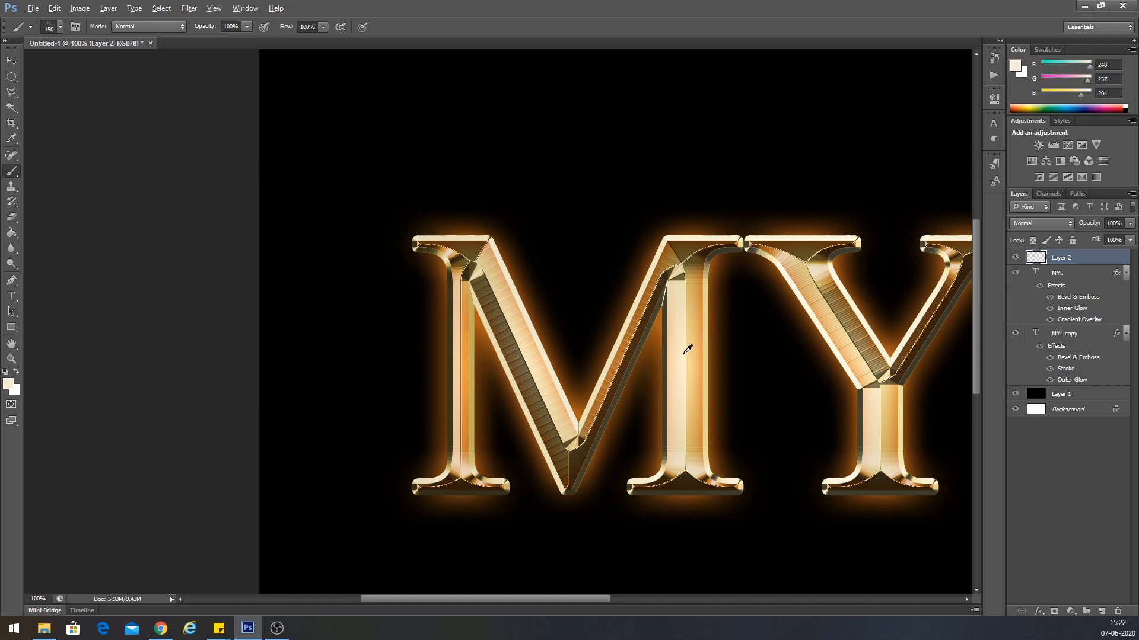
Stamp one 150 px sparkle on the upper-left corner of the M.
key(bracketleft)
key(bracketright)
key(bracketright)
key(ctrl+plus)
key(ctrl+minus)
key(ctrl+minus)
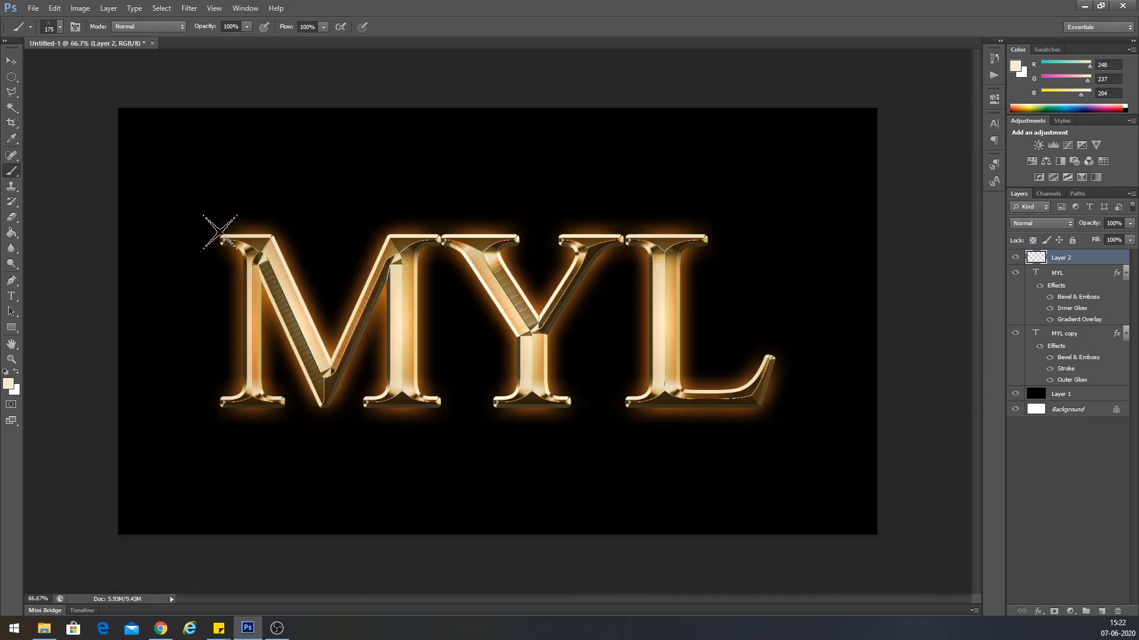
key(bracketleft)
click(222, 236)
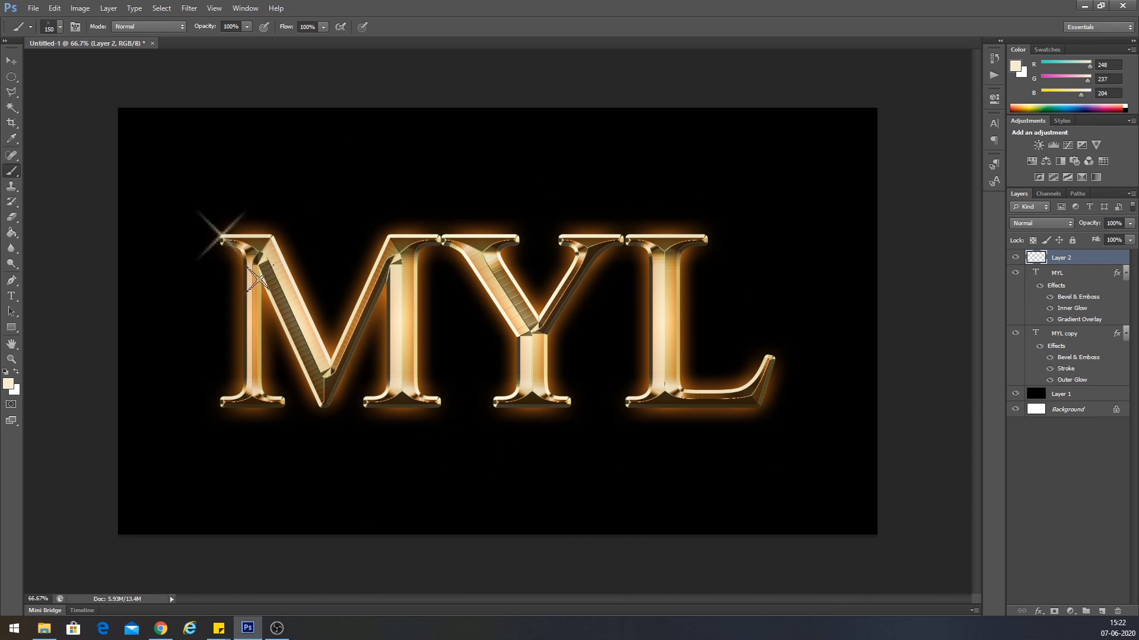
click(52, 28)
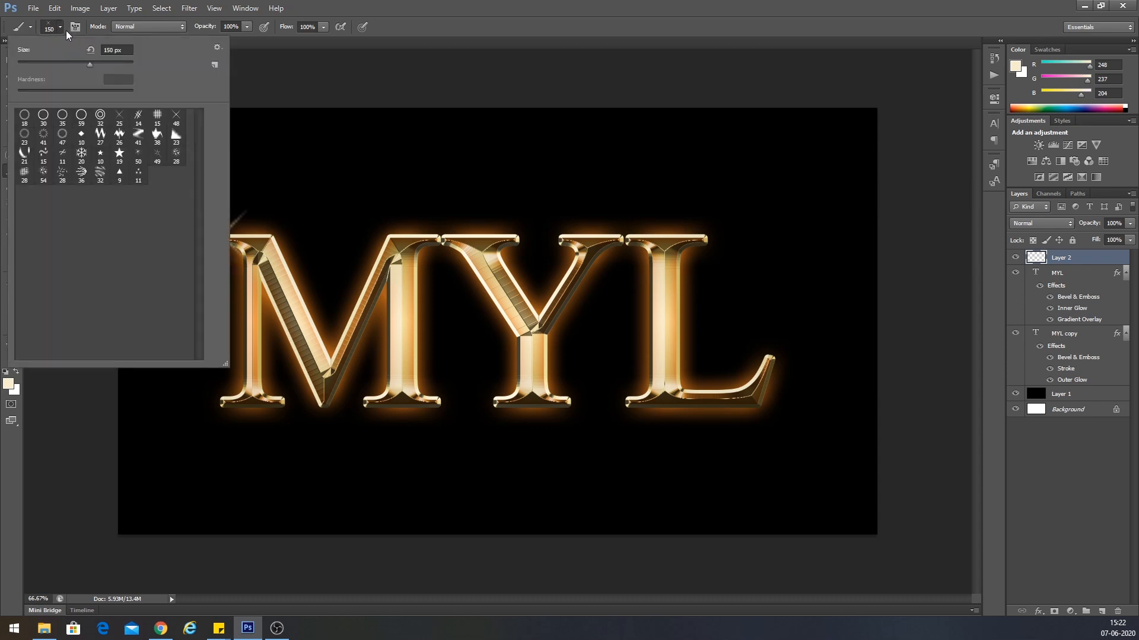
click(217, 47)
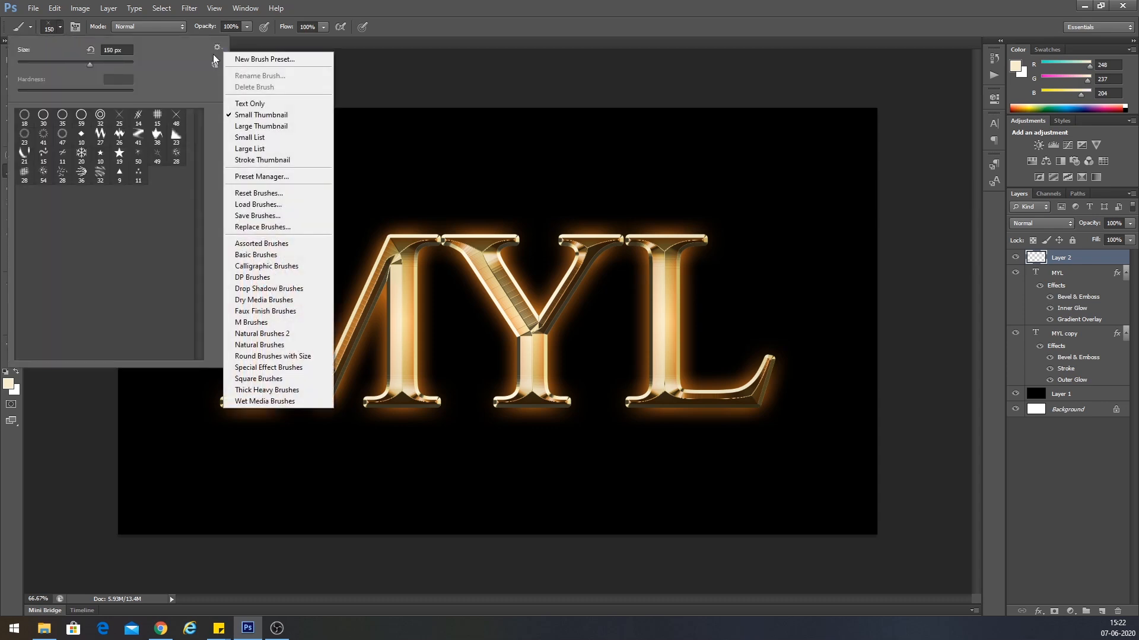
click(181, 69)
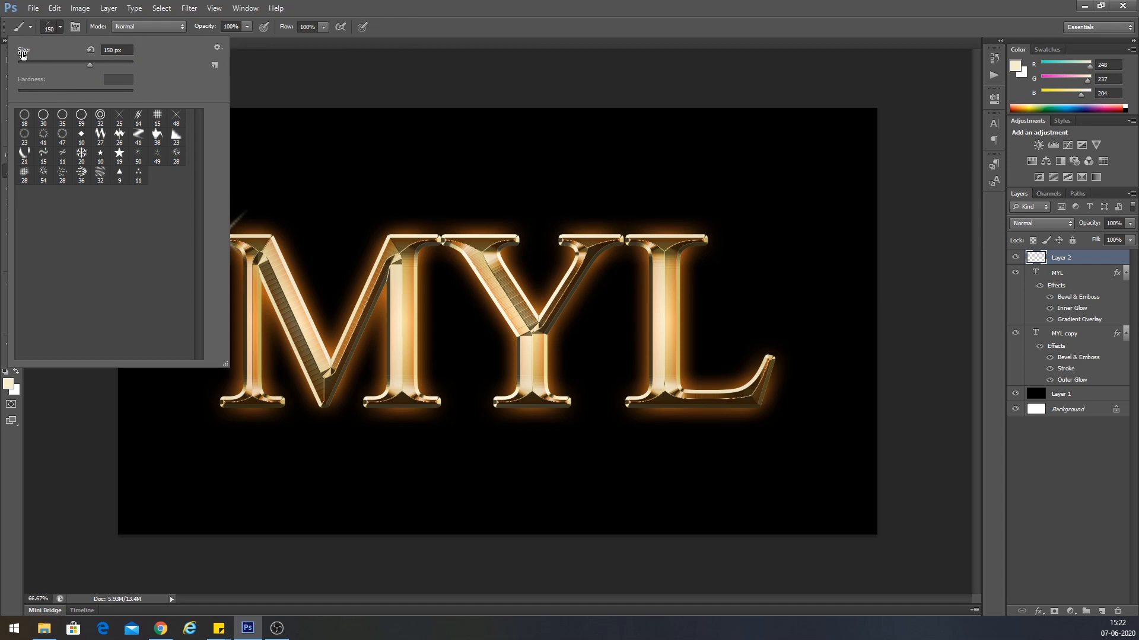
click(217, 46)
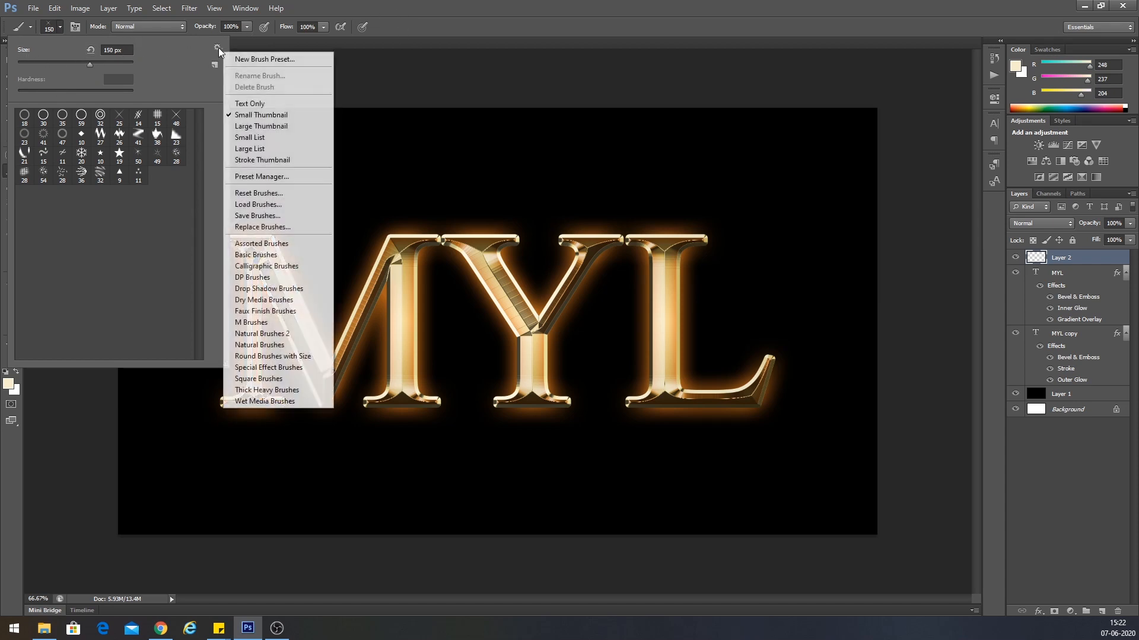
click(246, 60)
click(684, 232)
click(225, 57)
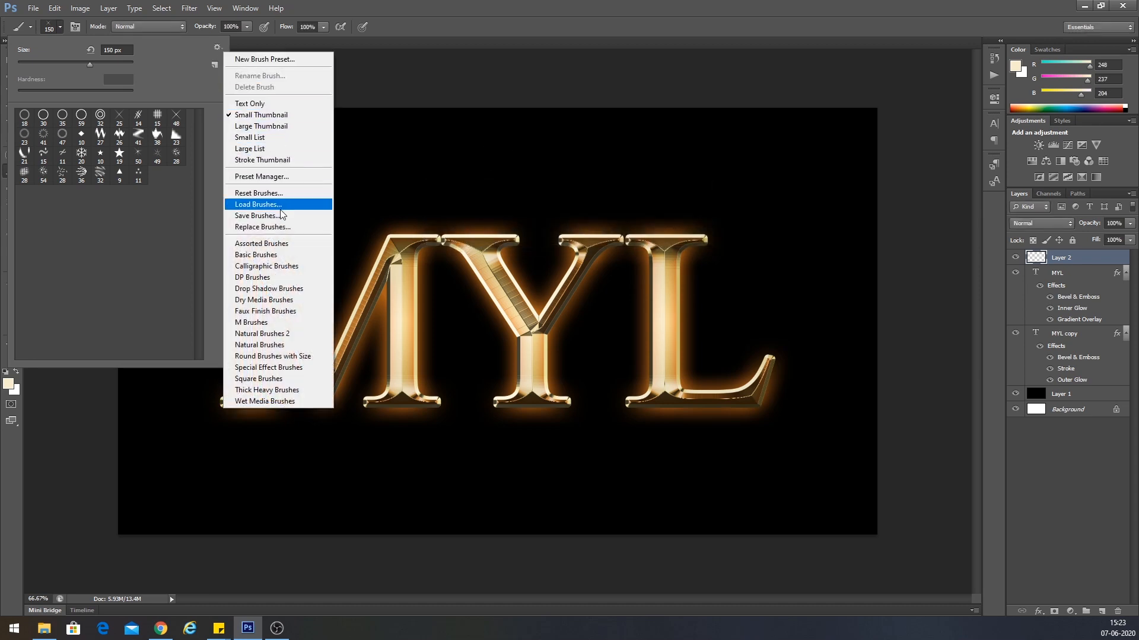
click(460, 12)
click(51, 31)
click(51, 30)
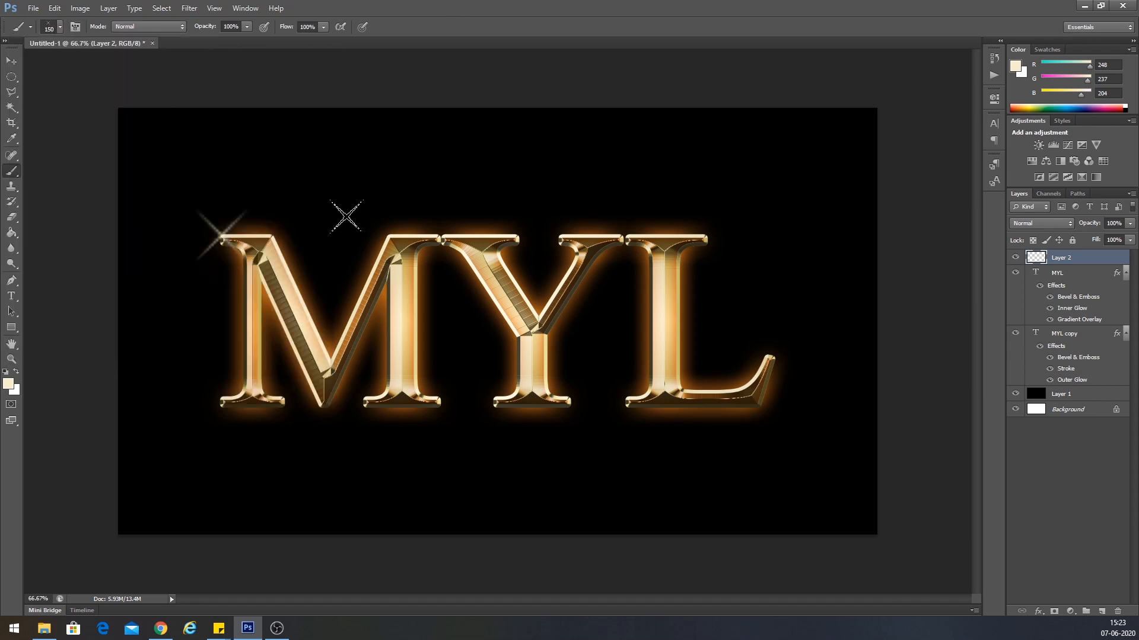
Reduce the sparkle tip's spacing to 2% in the brush settings.
key(F5)
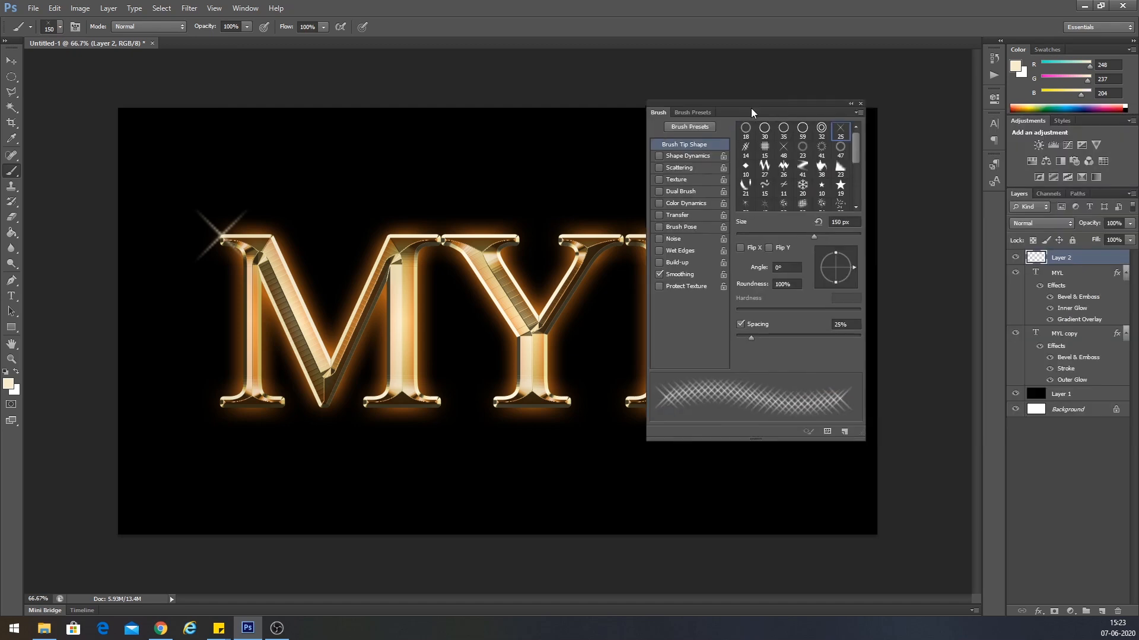
drag(751, 108, 686, 76)
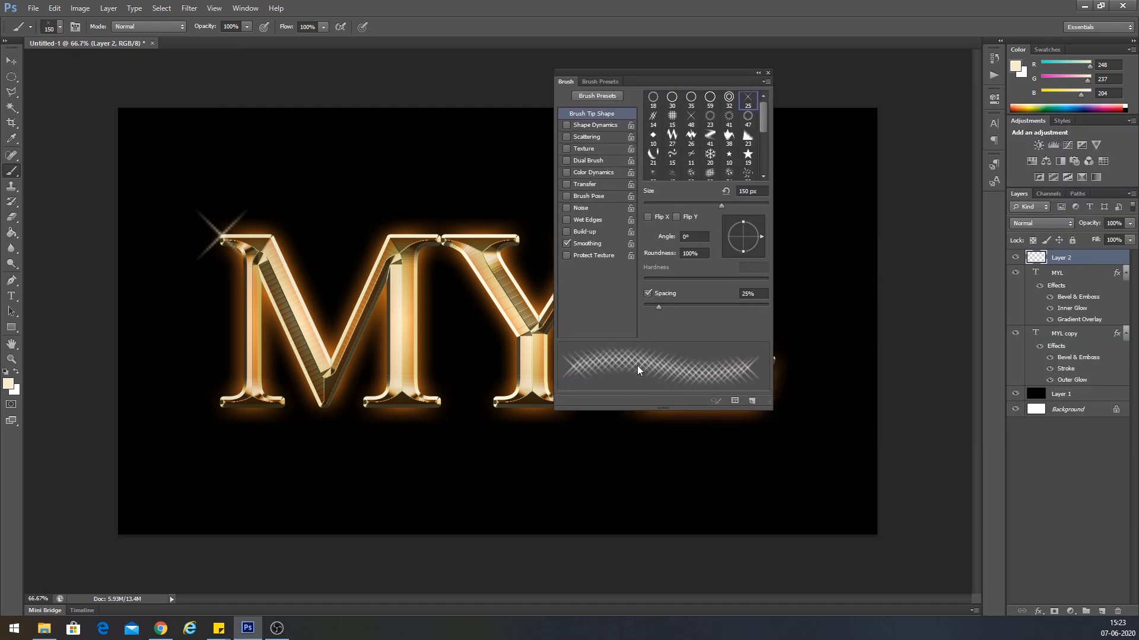
drag(660, 308, 646, 308)
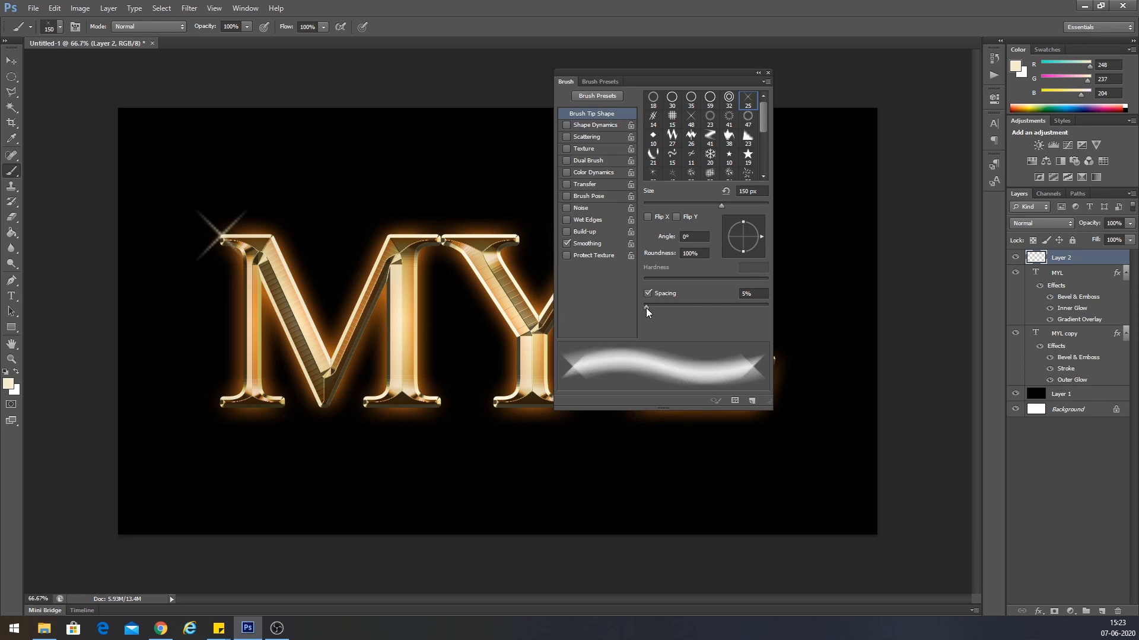
click(768, 74)
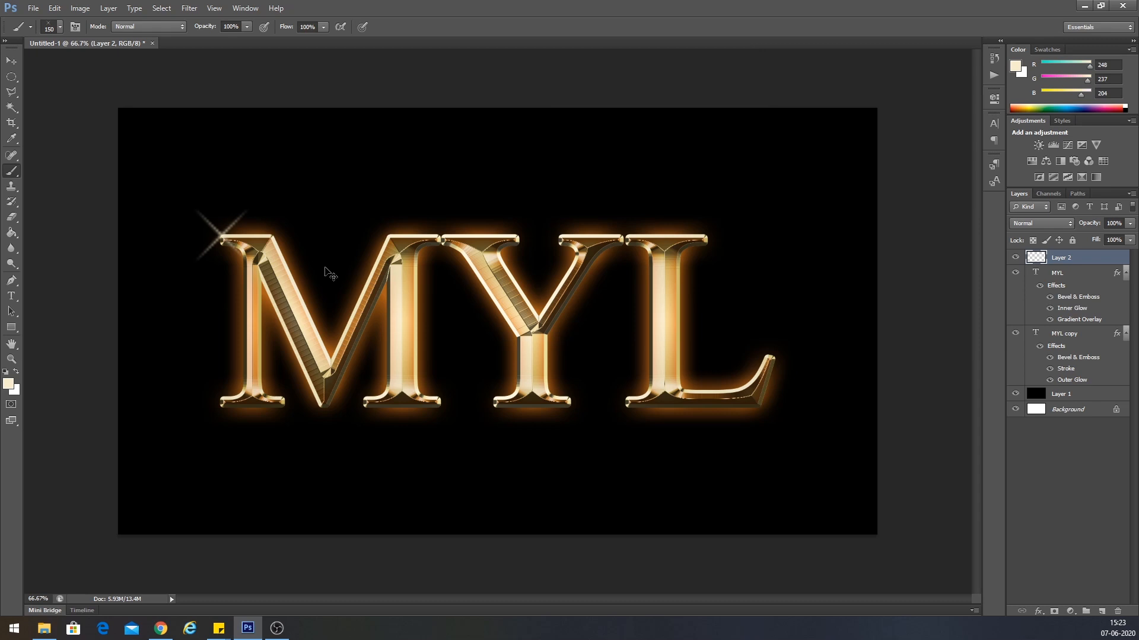
click(76, 27)
drag(647, 306, 644, 306)
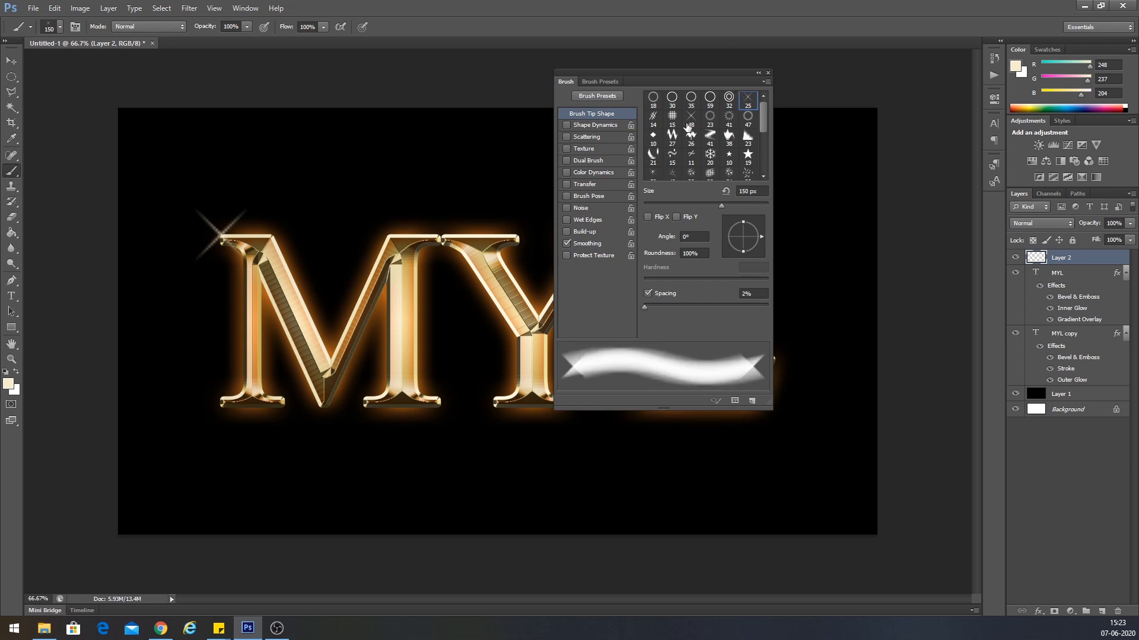
Stamp test sparkles on and above the M, raising the brush tip's spacing to 74% before the last one.
click(406, 230)
click(326, 196)
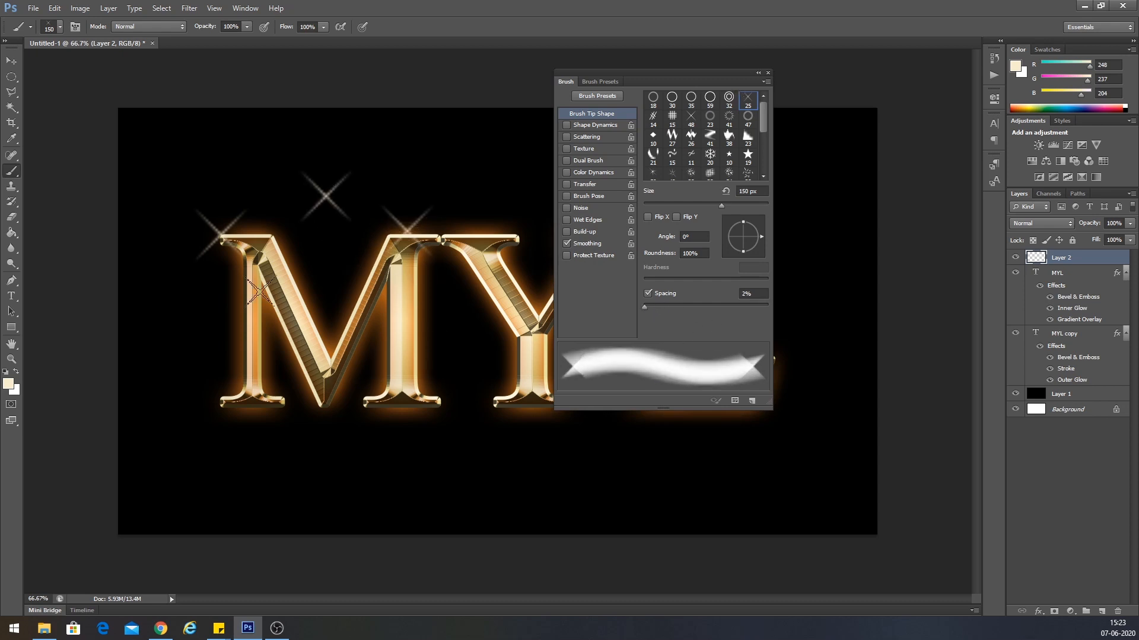
drag(645, 307, 689, 306)
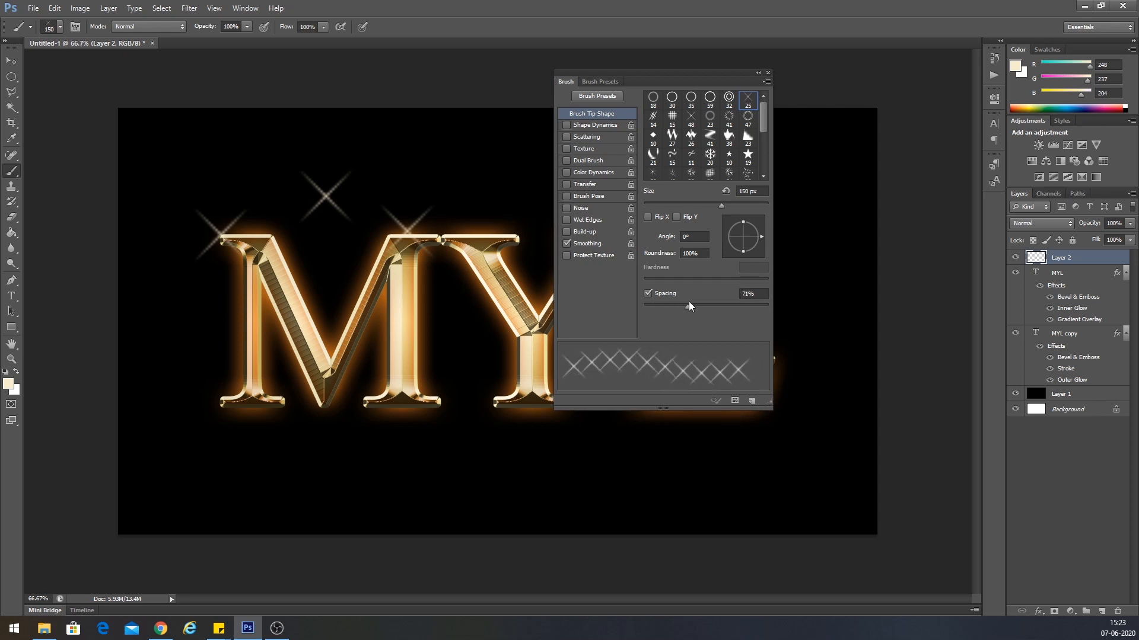
click(413, 169)
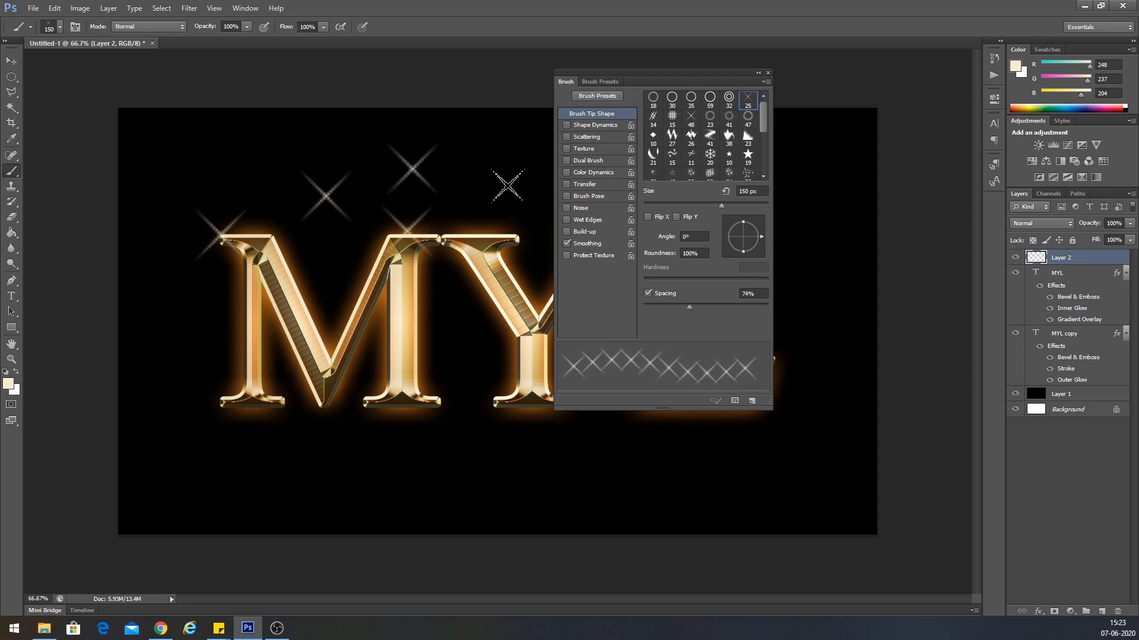
Undo all the sparkles stamped on Layer 2.
key(ctrl+alt+z)
key(ctrl+alt+z)
key(ctrl+alt+z)
key(ctrl+alt+z)
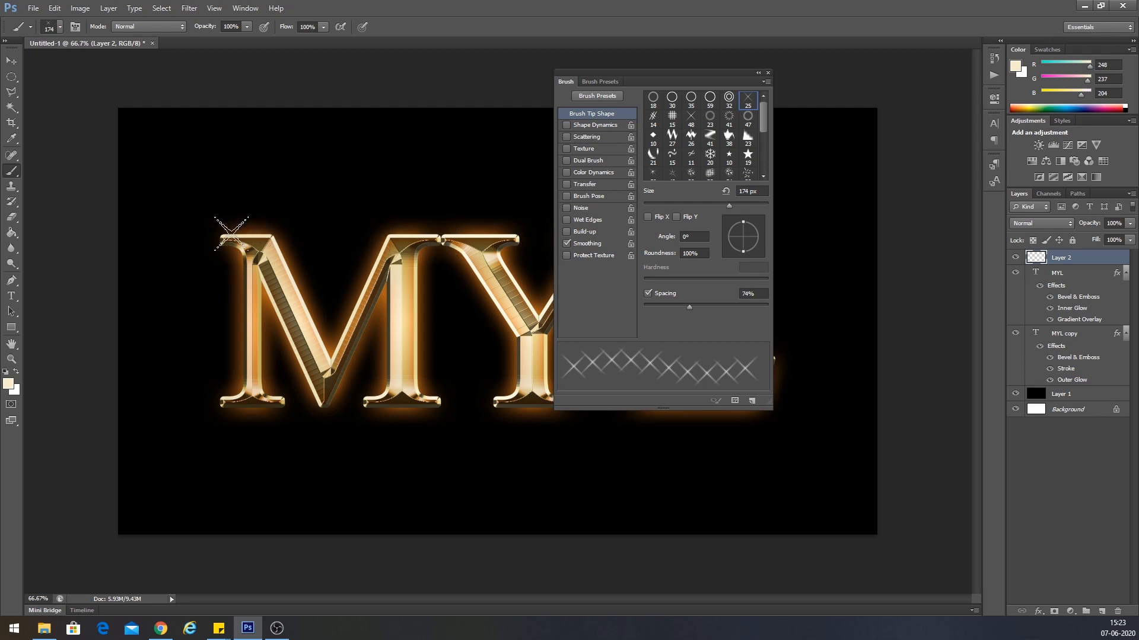
Switch to the 48 px X-shaped sparkle tip and set its spacing to 6%.
click(49, 26)
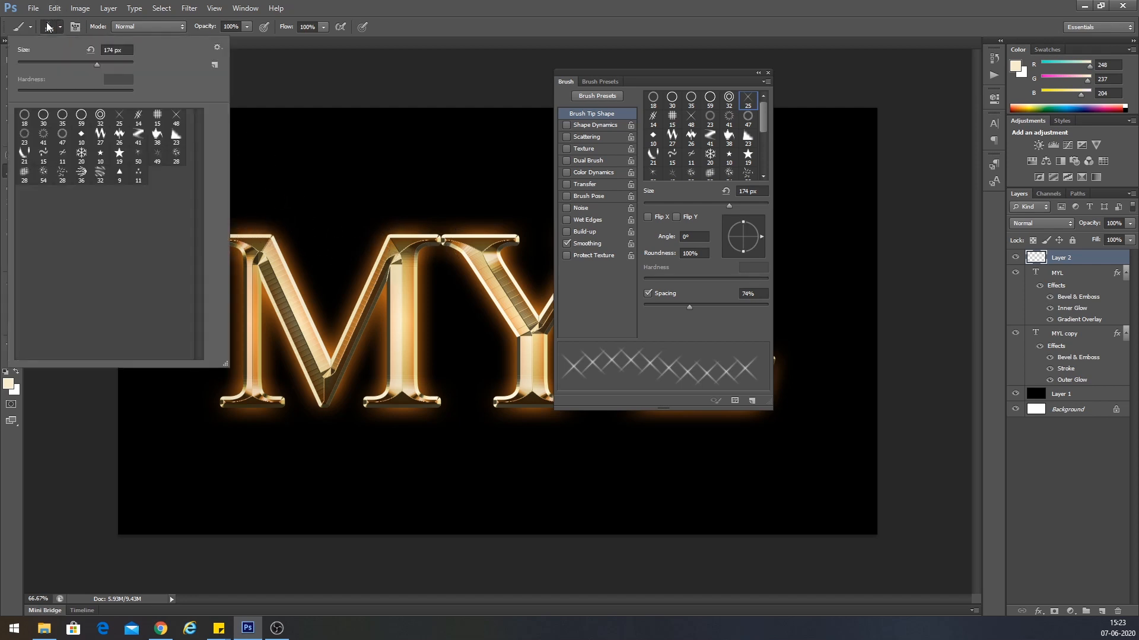
click(176, 117)
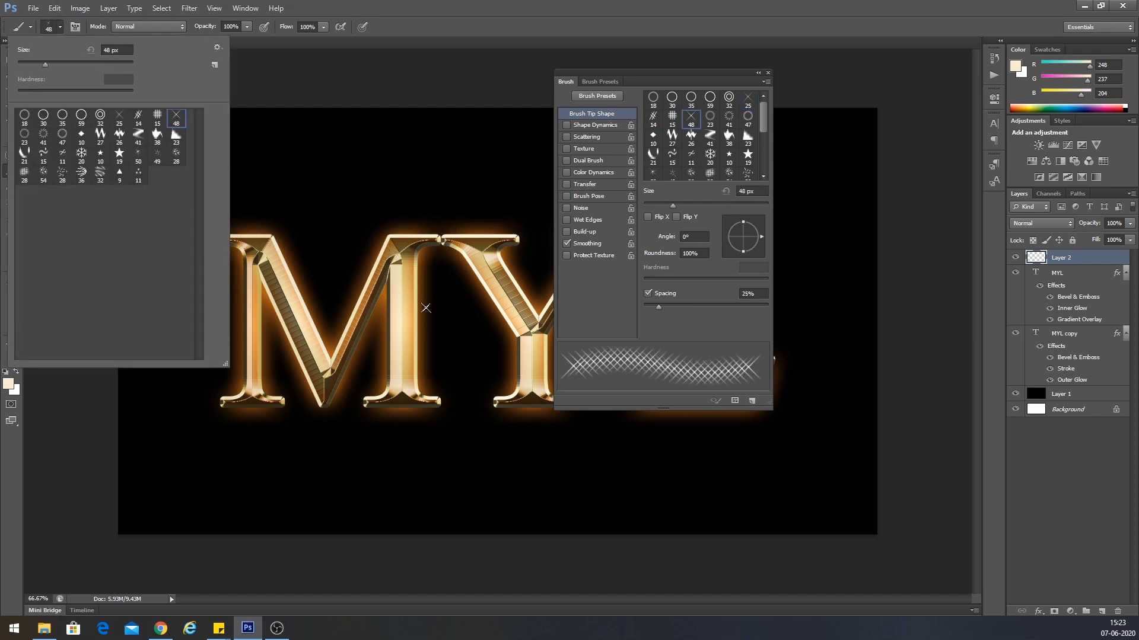
click(217, 48)
click(216, 48)
click(27, 27)
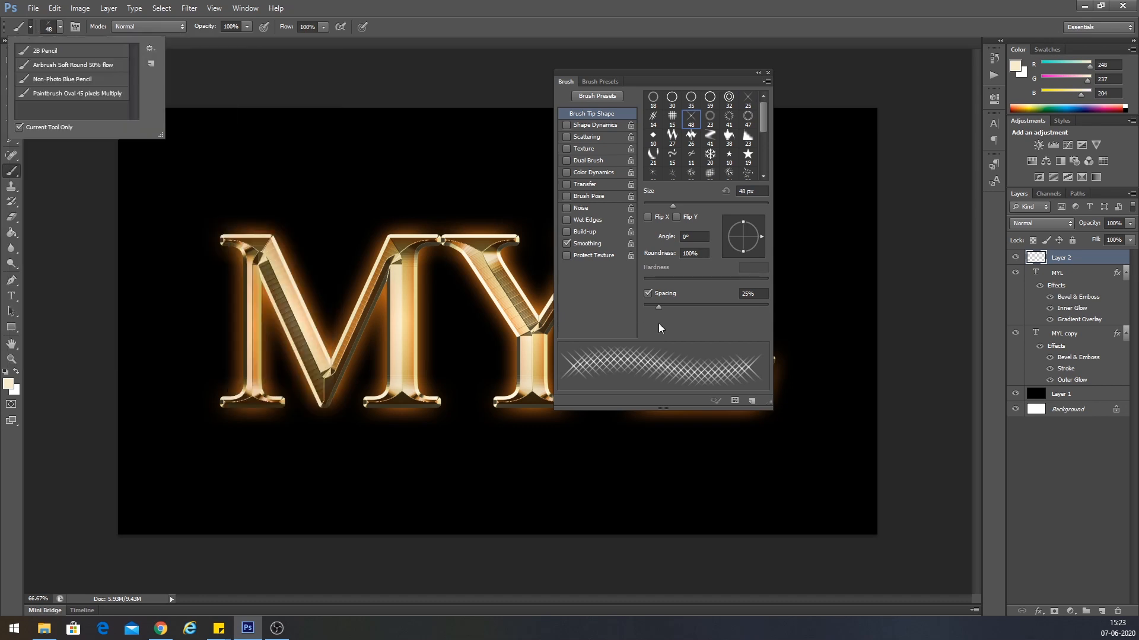
click(656, 307)
drag(658, 307, 647, 307)
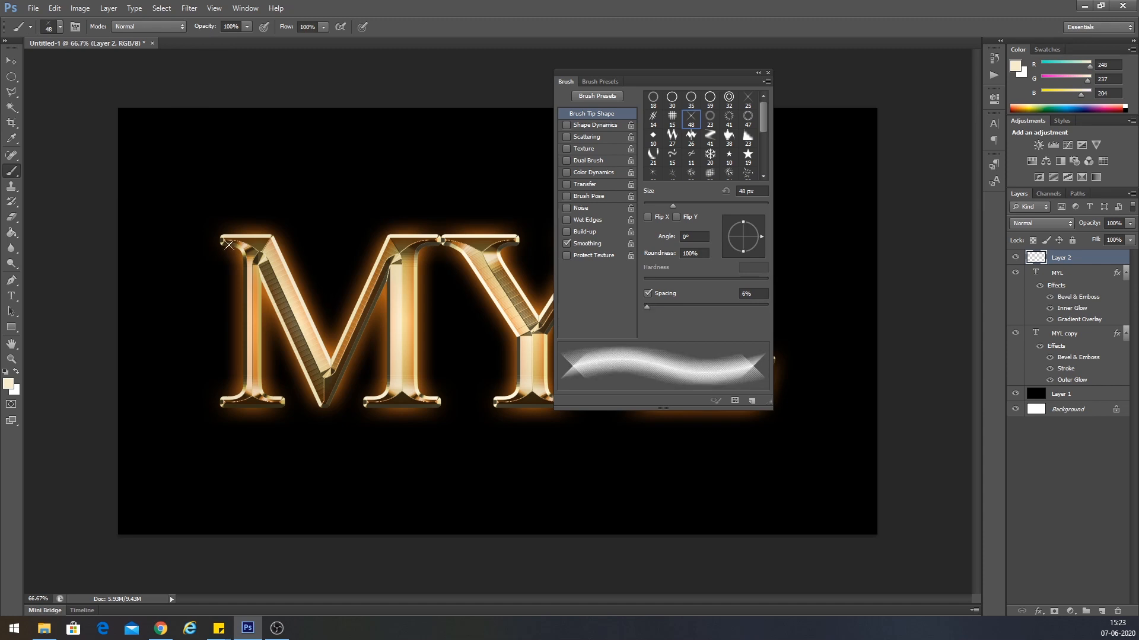
Enlarge the brush to 125 px and stamp a sparkle on the upper-left corner of the M.
key(bracketright)
key(bracketright)
key(bracketright)
key(bracketright)
key(bracketright)
key(bracketright)
key(bracketright)
click(221, 236)
Move the brush settings away from the lettering and close them.
drag(709, 73, 951, 75)
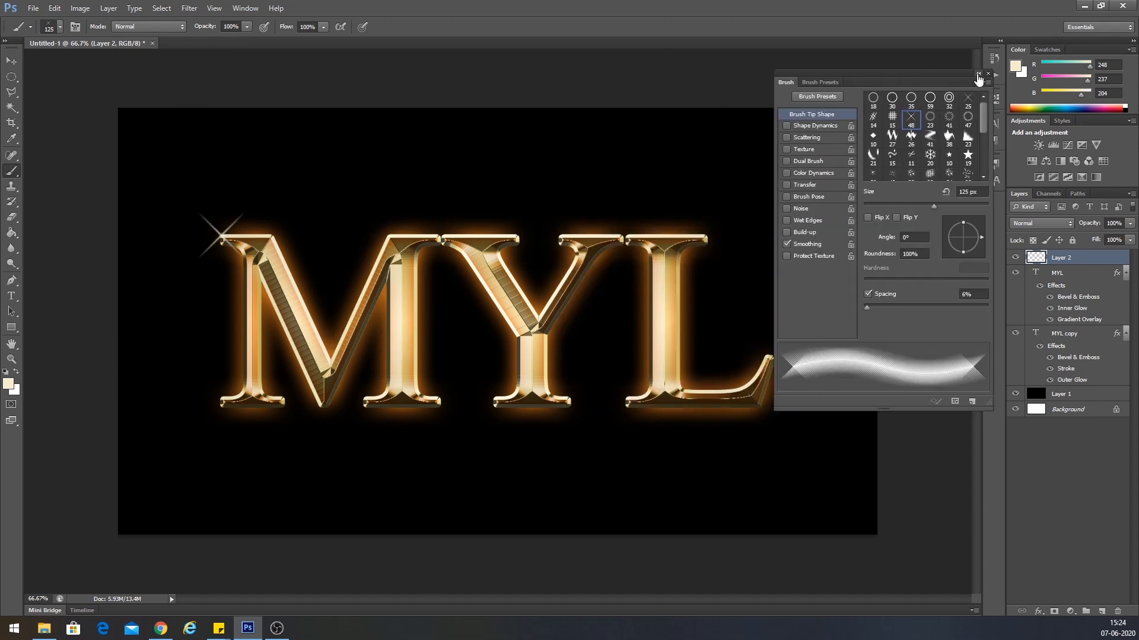
click(978, 74)
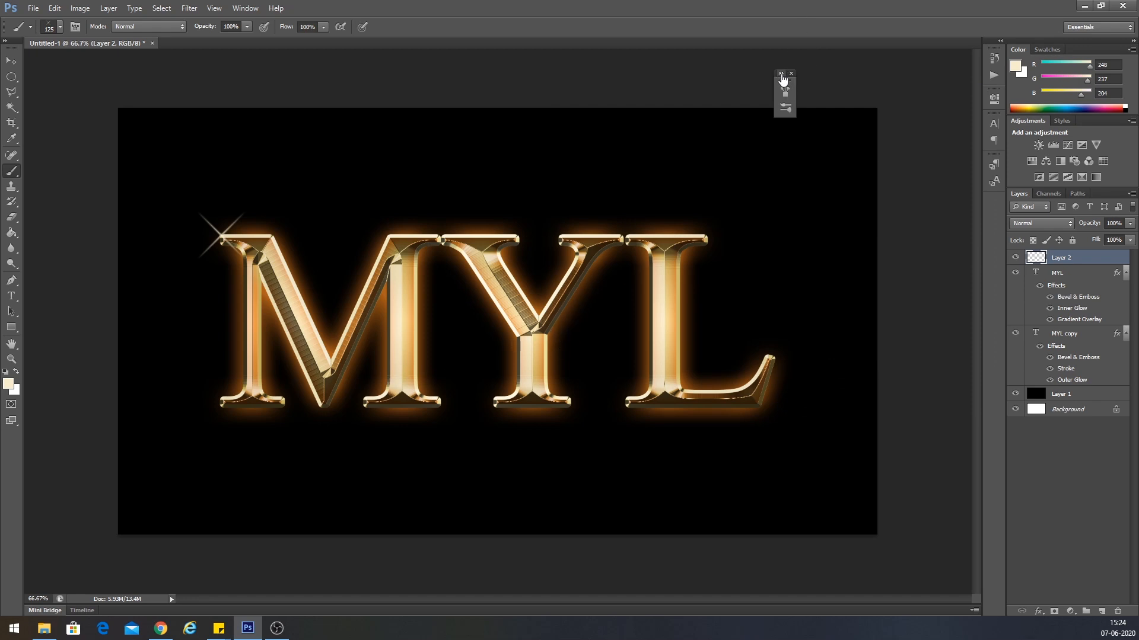
click(781, 75)
click(988, 73)
Reduce the brush size and stamp a smaller sparkle on the lower-right serif of the M.
key(bracketright)
key(bracketleft)
key(bracketleft)
key(bracketleft)
click(439, 399)
Enlarge the brush and build up a large sparkle, starting at 175 px, on the lower-left serif of the L.
key(bracketright)
key(bracketright)
key(bracketright)
key(bracketright)
key(bracketright)
click(628, 396)
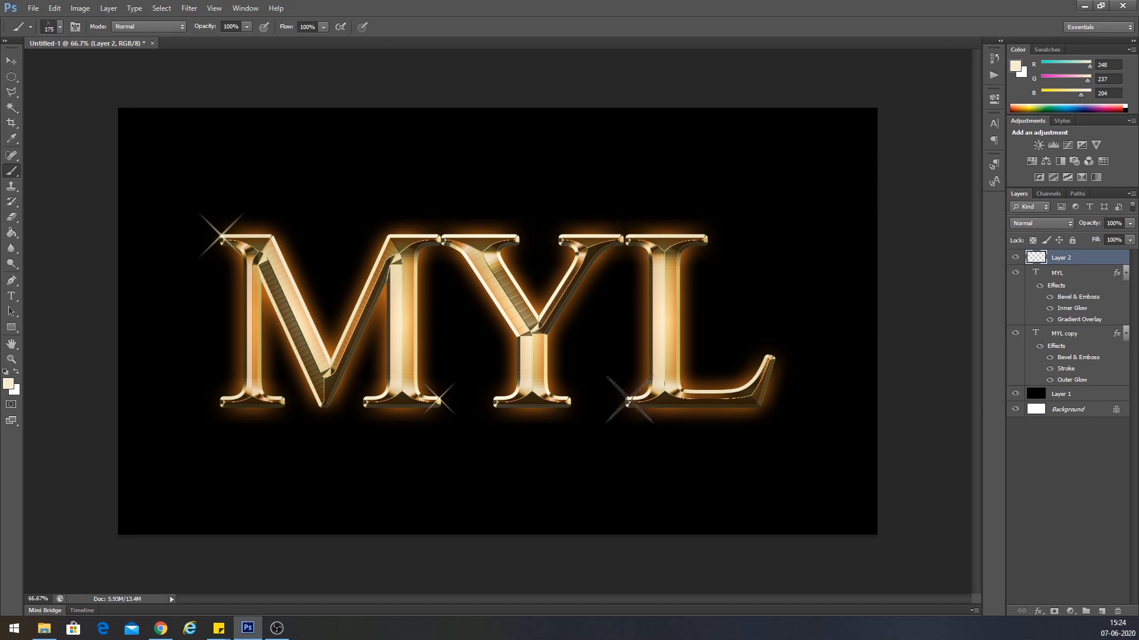
key(bracketright)
key(bracketright)
Reduce the brush to 90 px and stamp a sparkle on the upturned tip of the L.
key(bracketleft)
key(bracketleft)
key(bracketleft)
key(bracketleft)
key(bracketleft)
key(bracketleft)
click(774, 355)
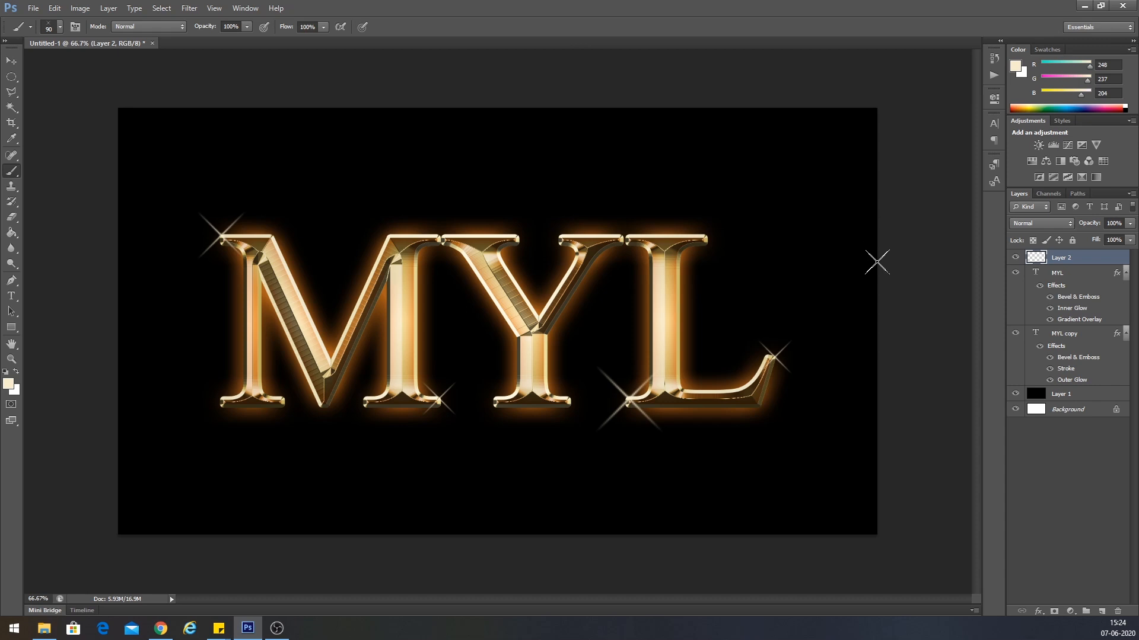
View the finished MYL lettering enlarged in full-screen mode.
key(f)
key(f)
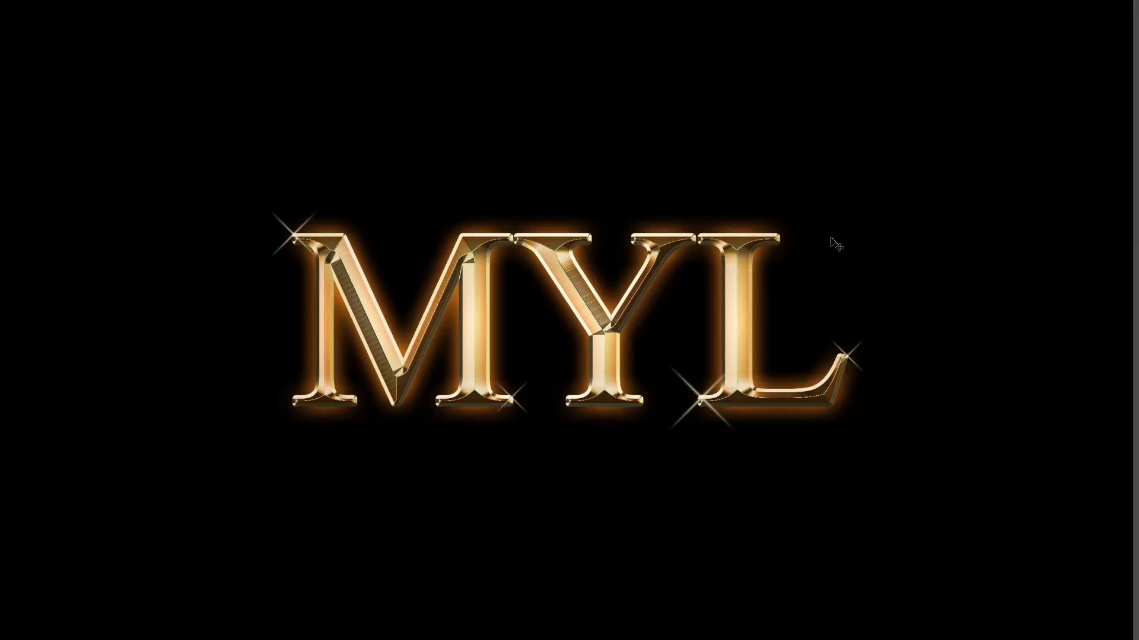
key(ctrl+plus)
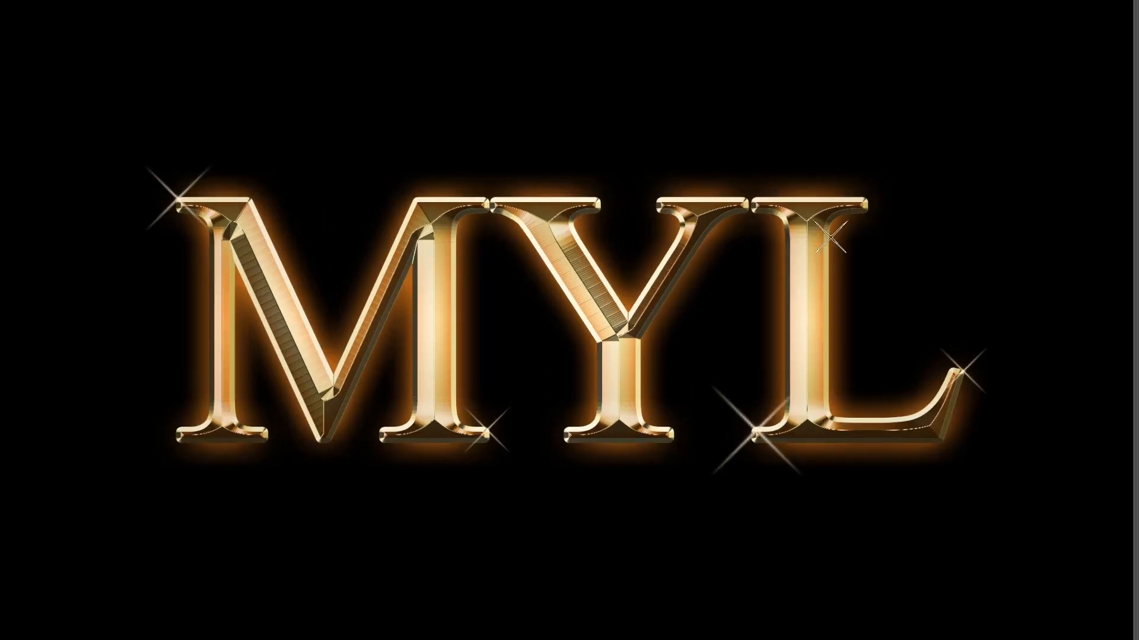